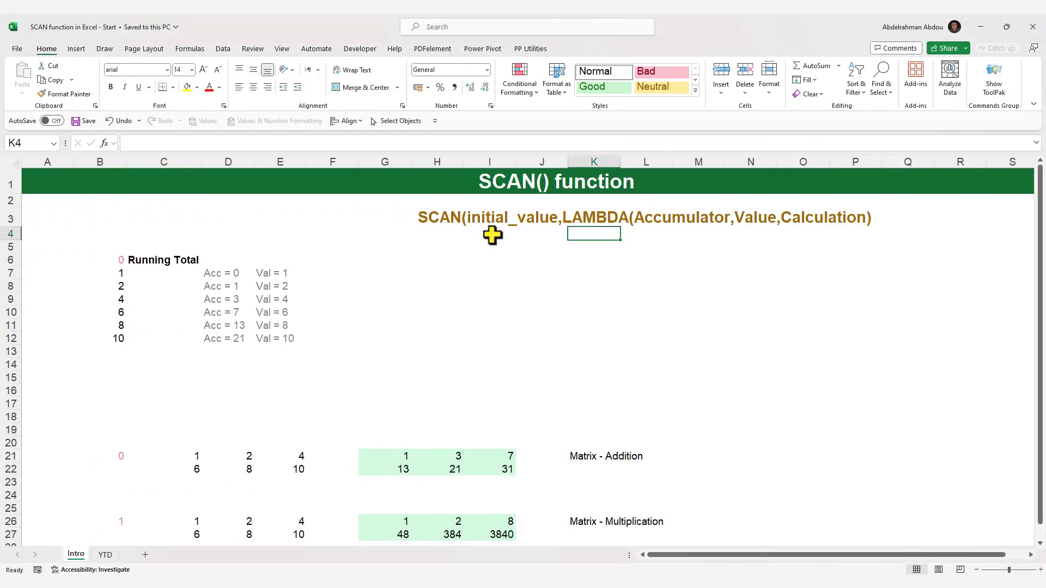
Examine the SCAN syntax and the Running Total example, with its initial value in B6 and its array in B7:B12
left_click(507, 234)
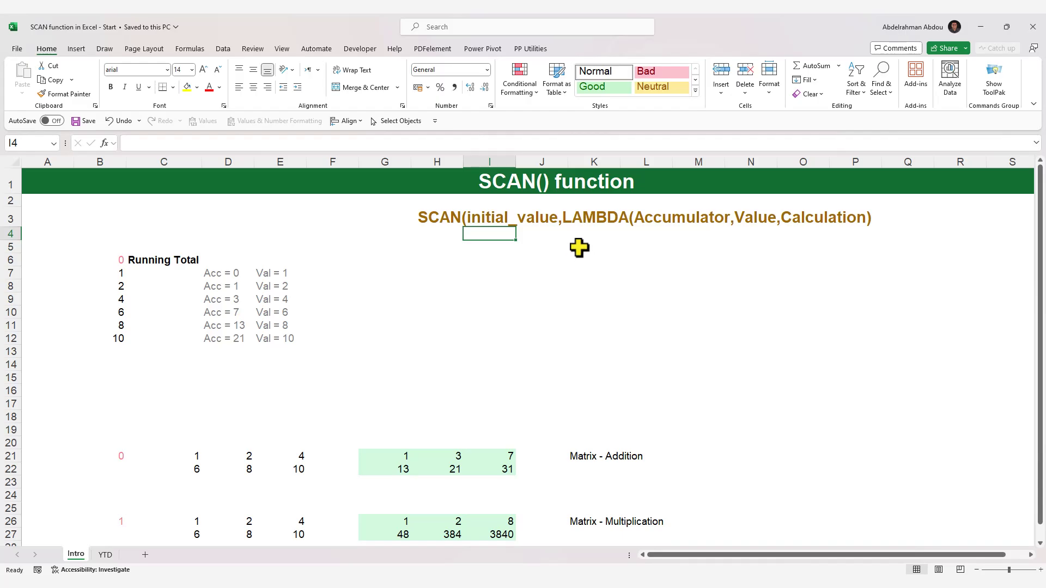
key("Right")
key("Right")
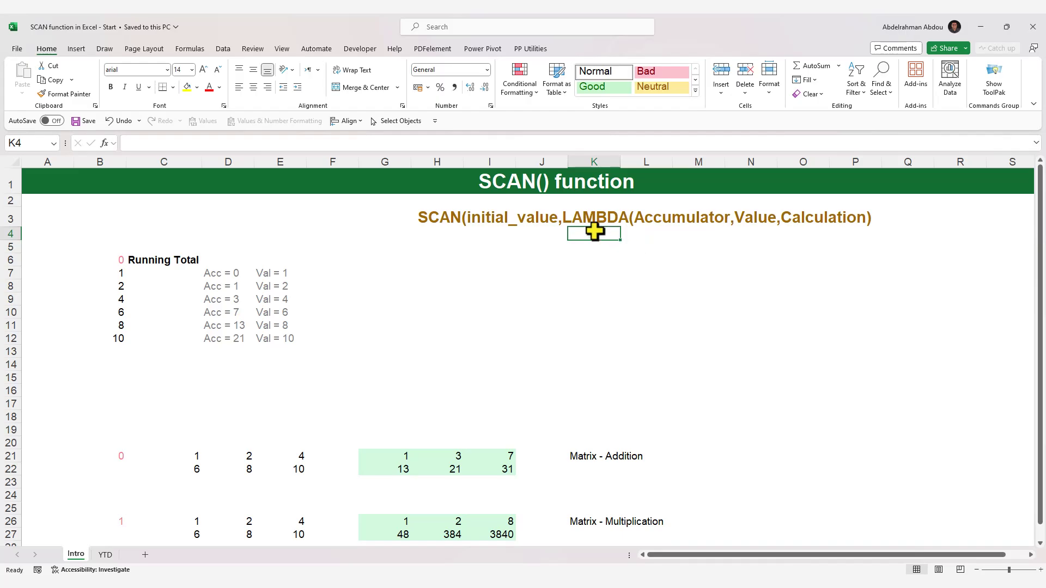
left_click(164, 275)
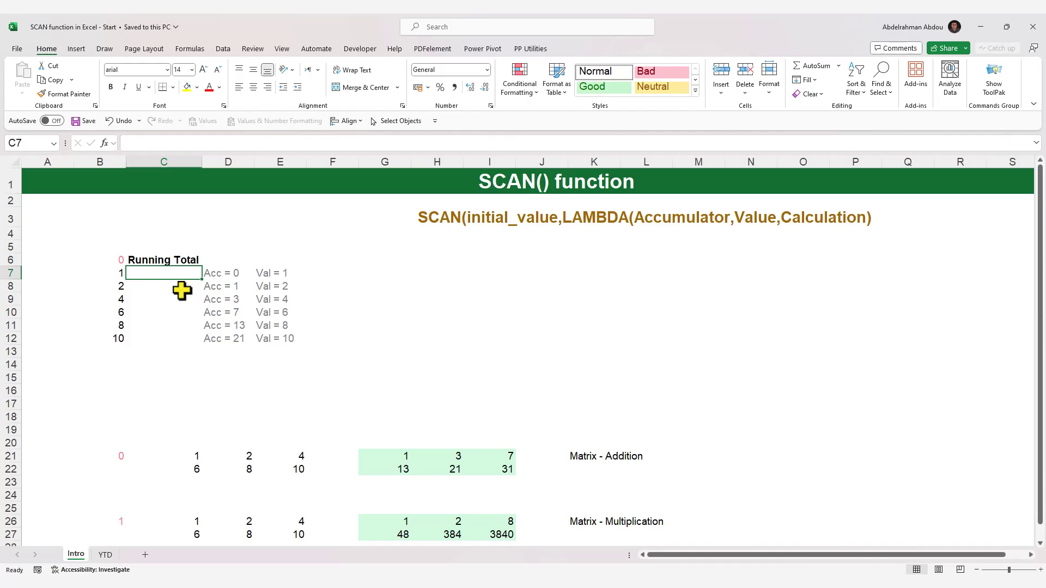
left_click_drag(115, 269, 107, 341)
left_click(144, 277)
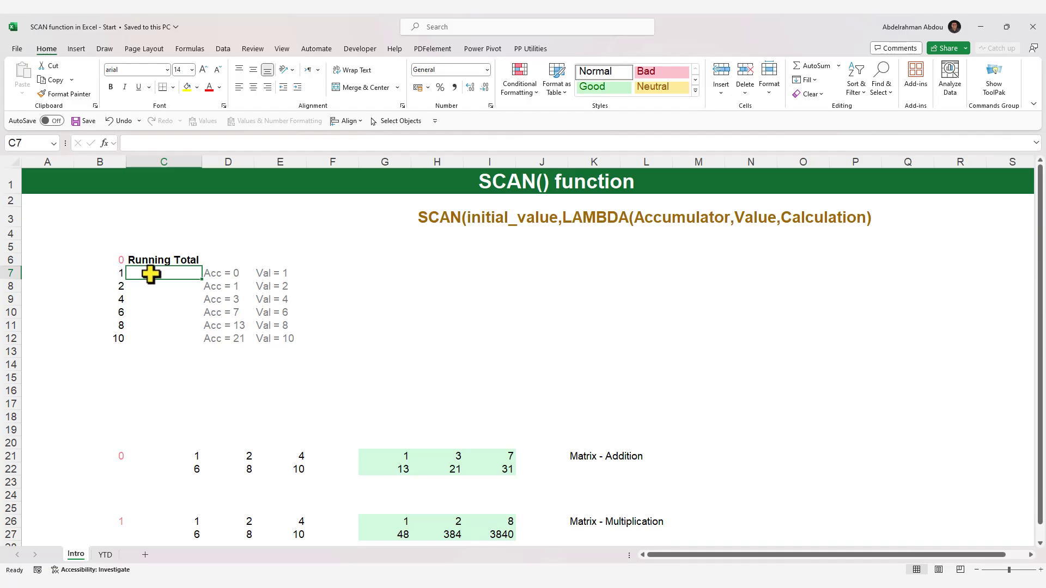
left_click(113, 272)
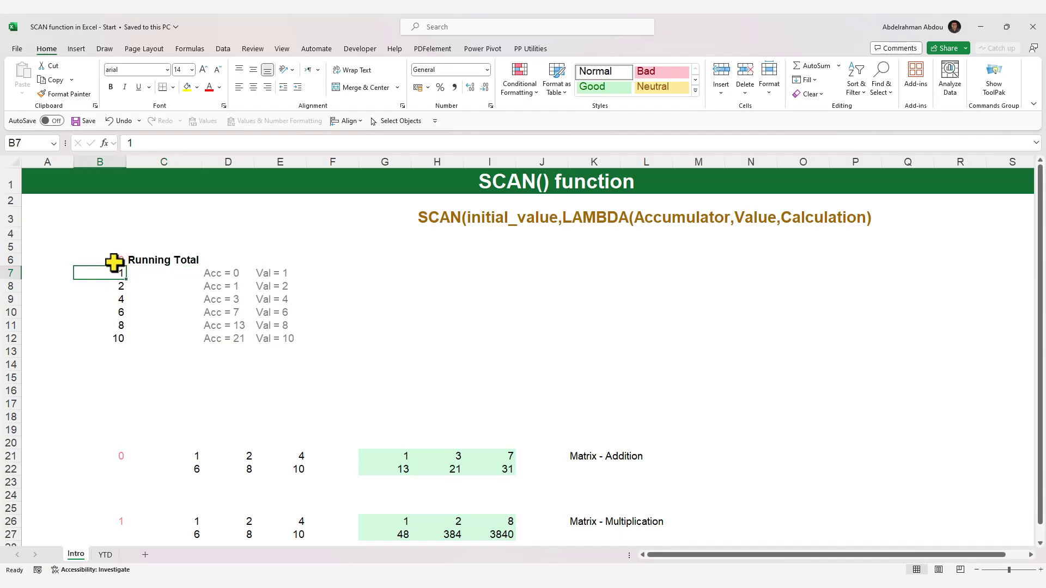
left_click(140, 272)
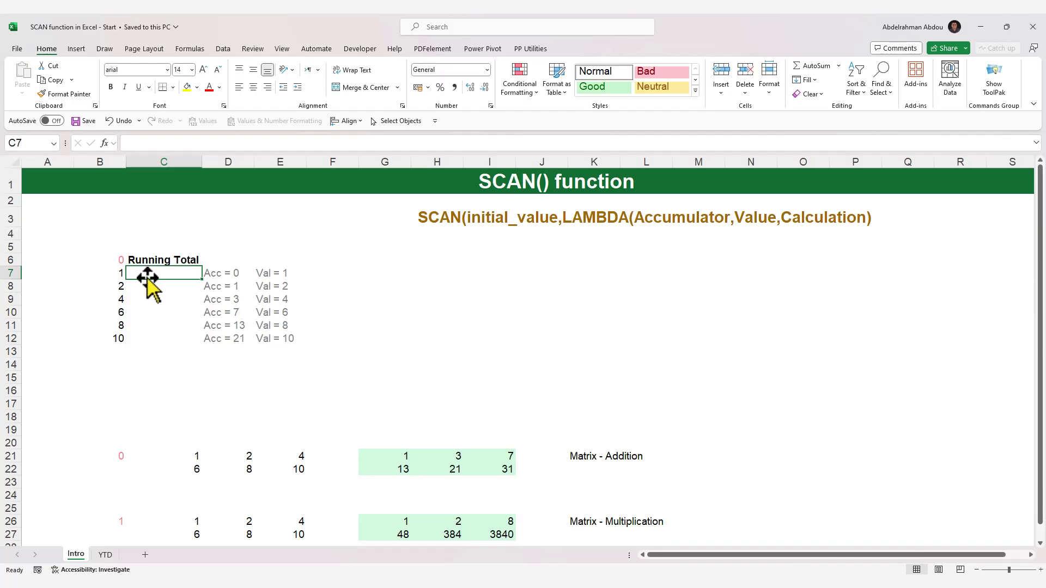
left_click(110, 275)
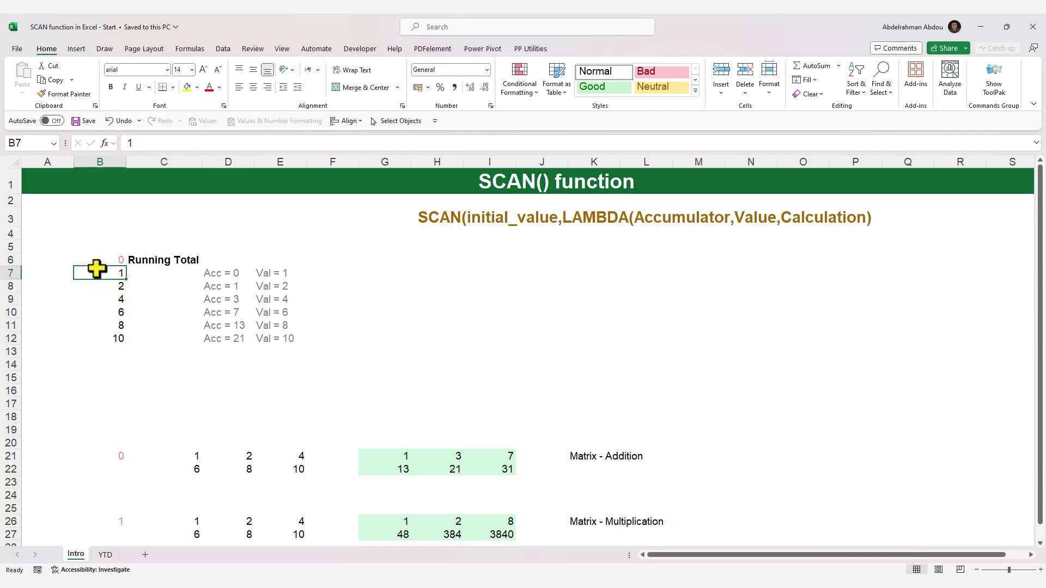
left_click(106, 261)
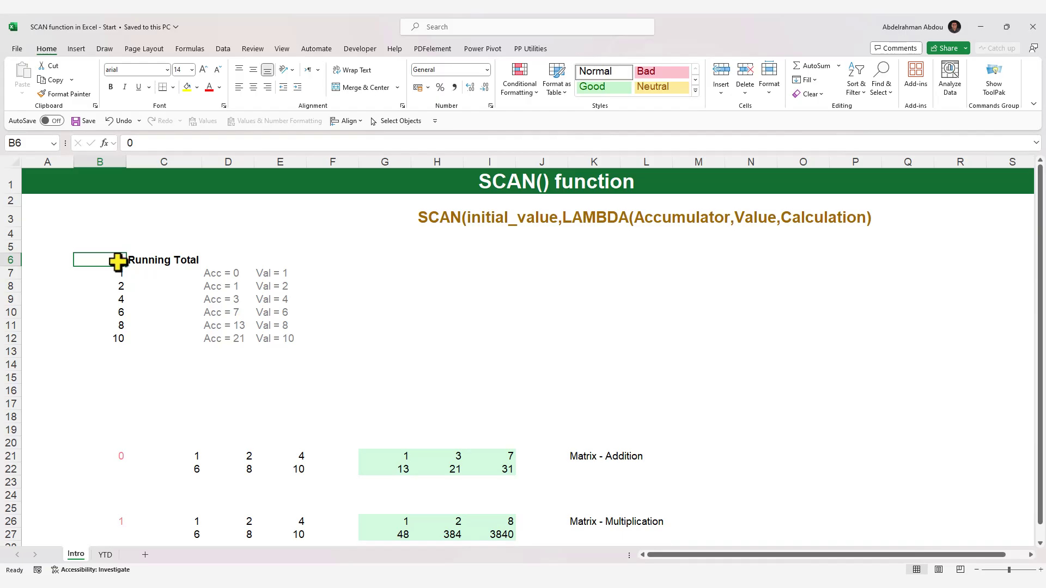
left_click(136, 277)
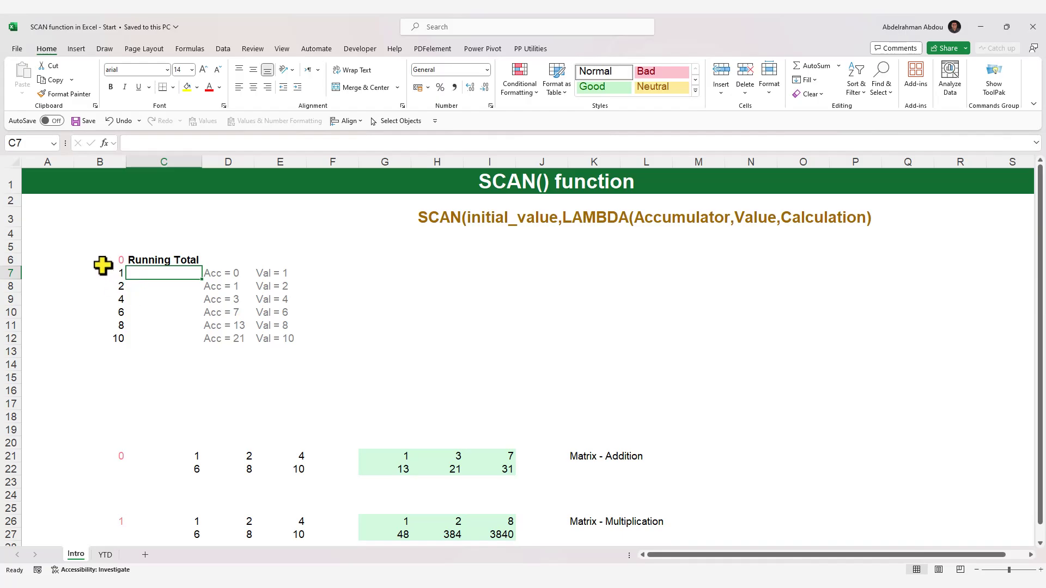
left_click(109, 261)
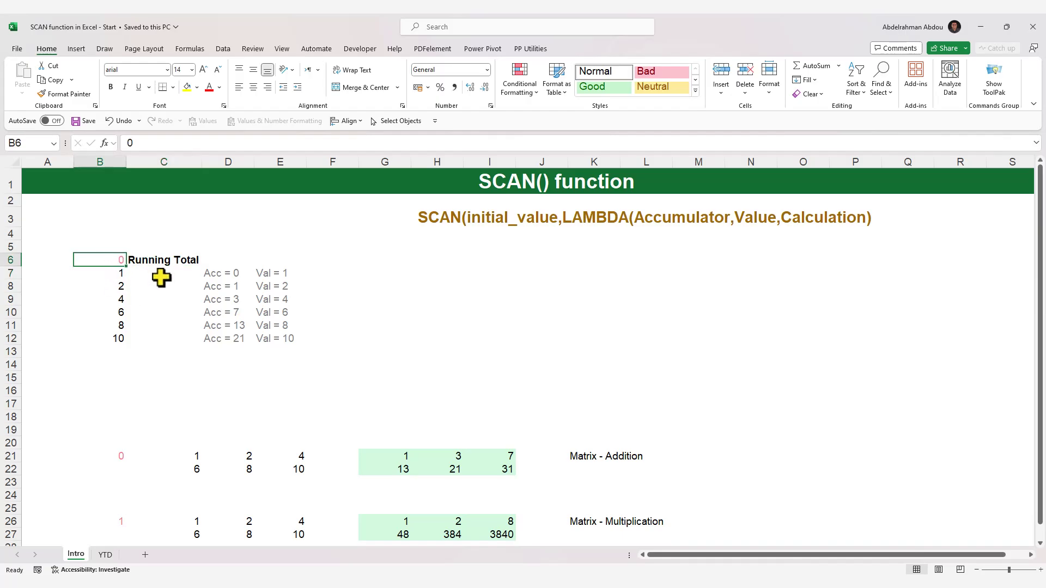
left_click_drag(108, 273, 100, 338)
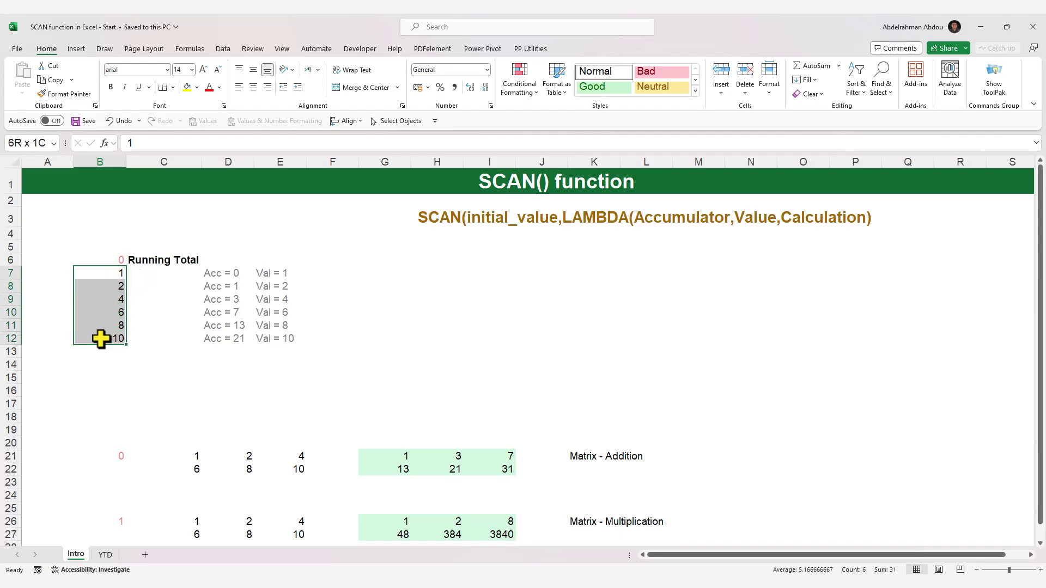
left_click(152, 280)
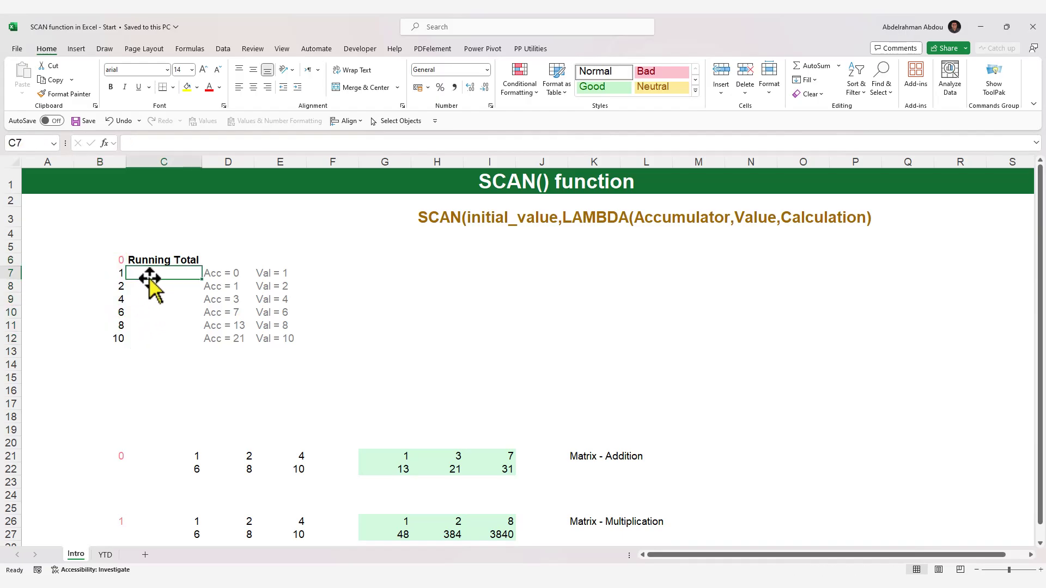
left_click(108, 261)
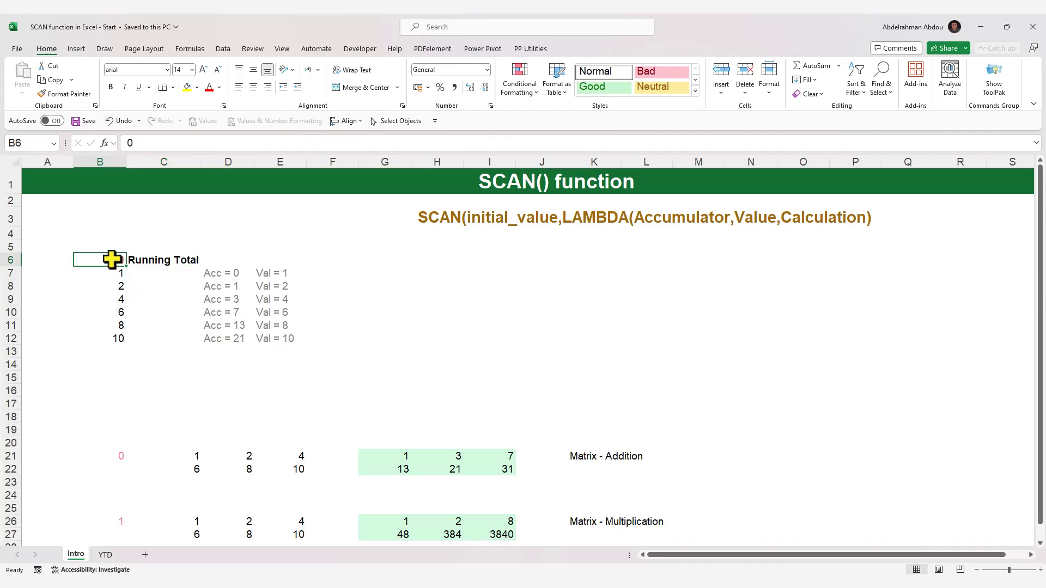
left_click(112, 274)
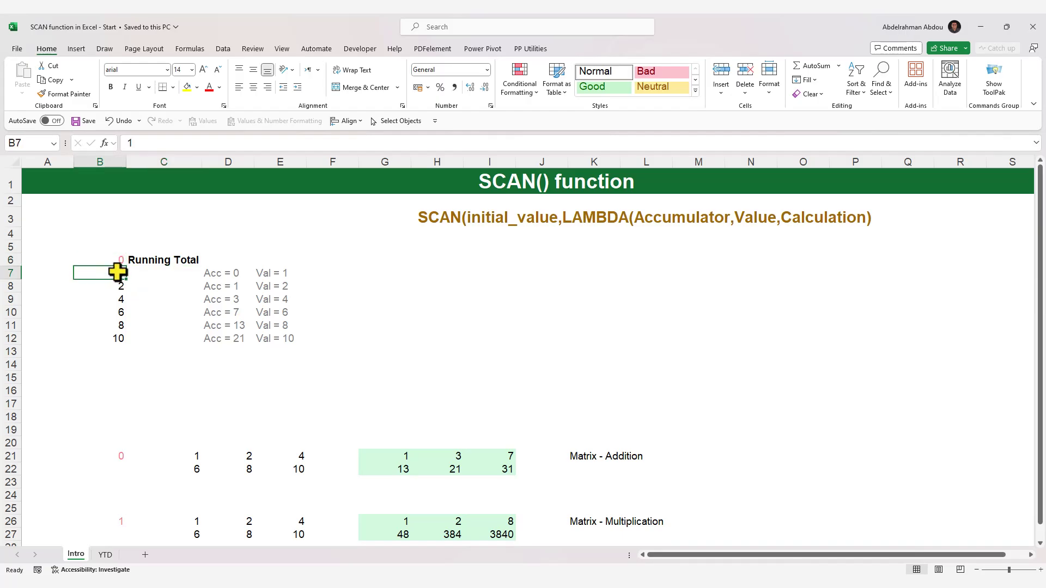
Enter the first two running totals by hand, 1 in C7 and 3 in C8
left_click(146, 273)
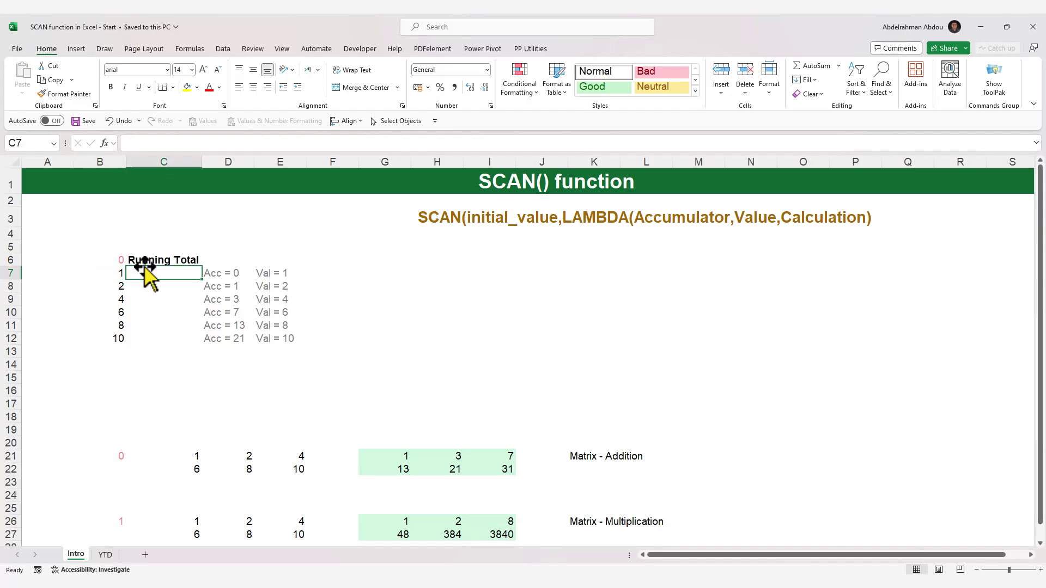
type("1")
key("Return")
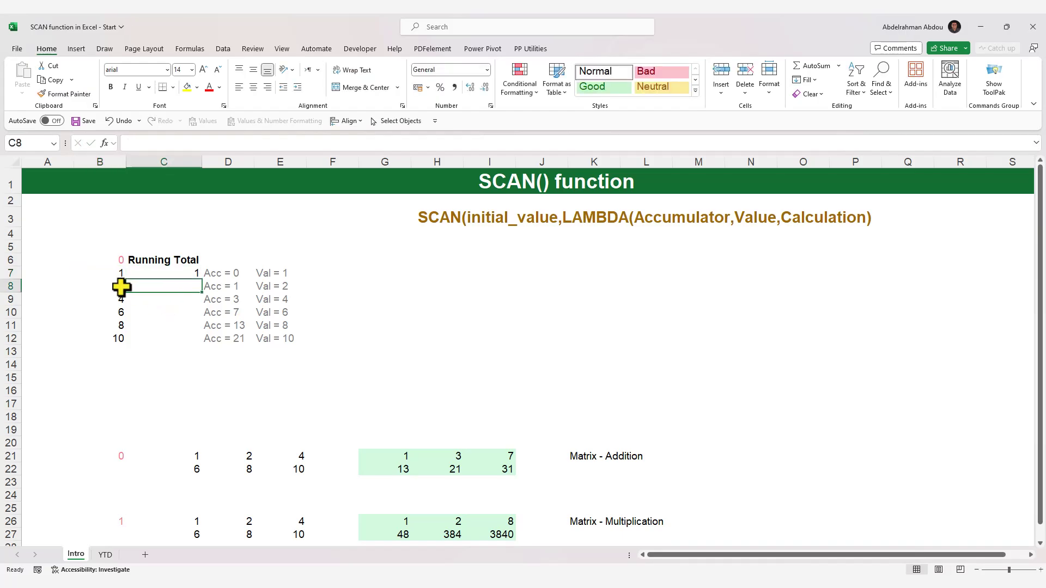
left_click_drag(113, 277, 112, 261)
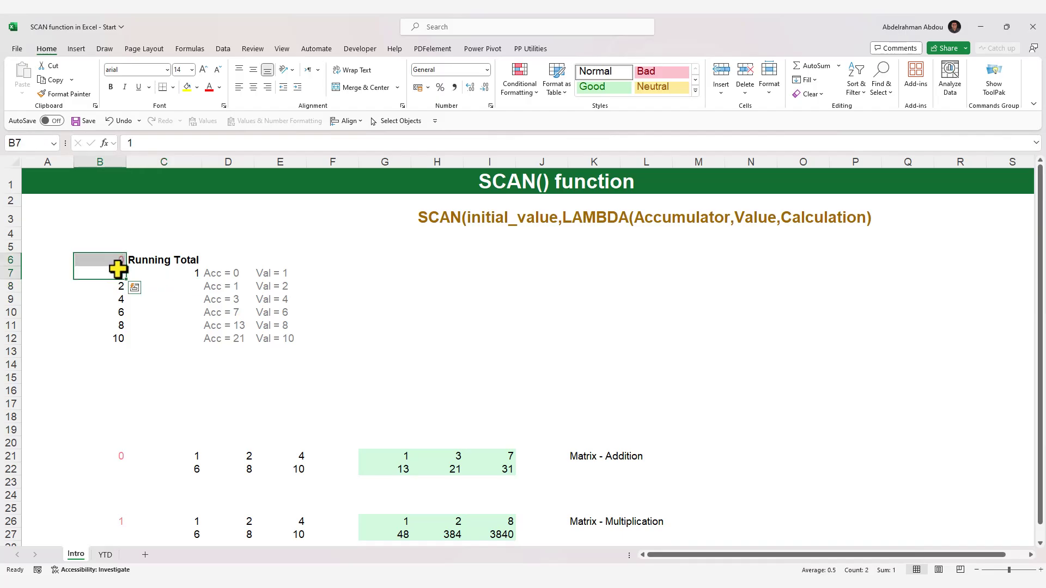
left_click(114, 288)
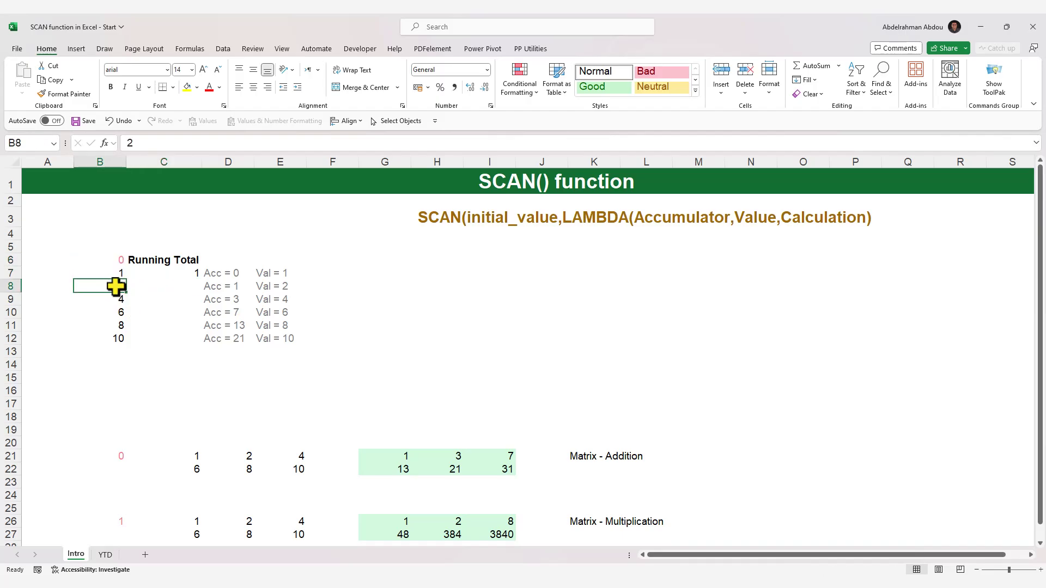
left_click(151, 289)
type("3")
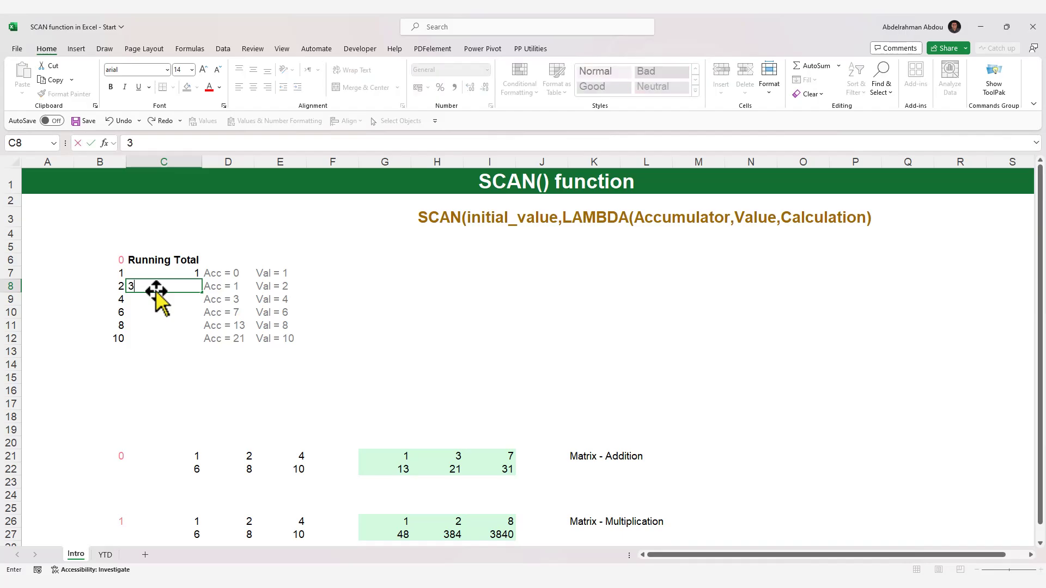
key("Return")
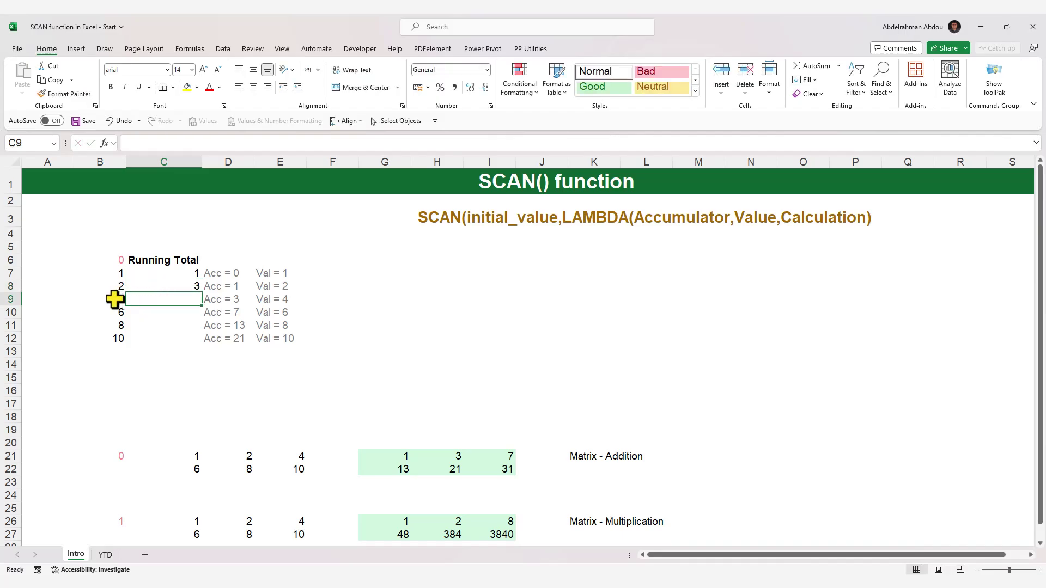
Check the numbers in column B down to B9 and enter the running total 7 in C9
key("Left")
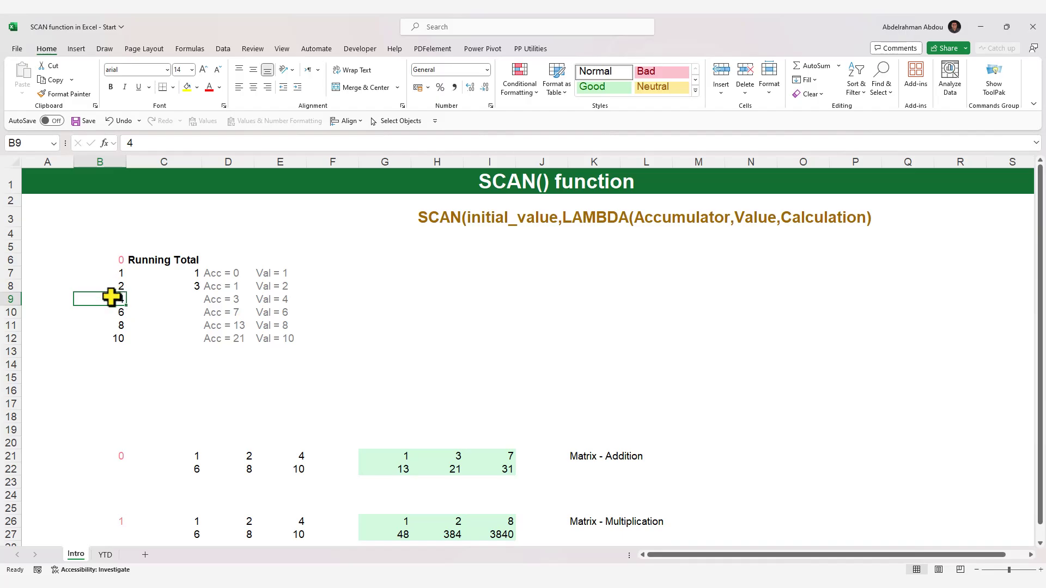
left_click_drag(111, 288, 122, 266)
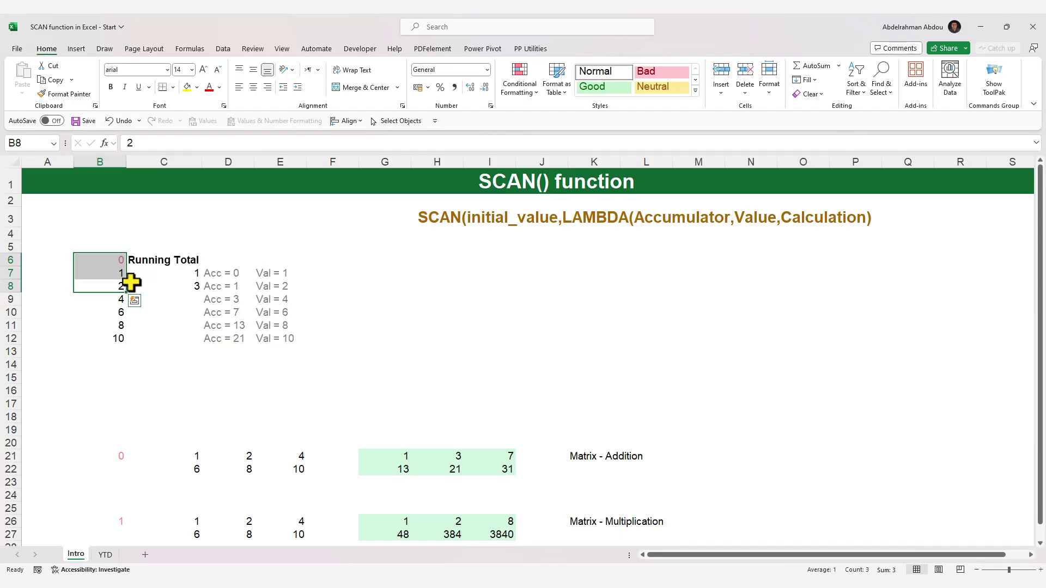
left_click(148, 299)
left_click(114, 300)
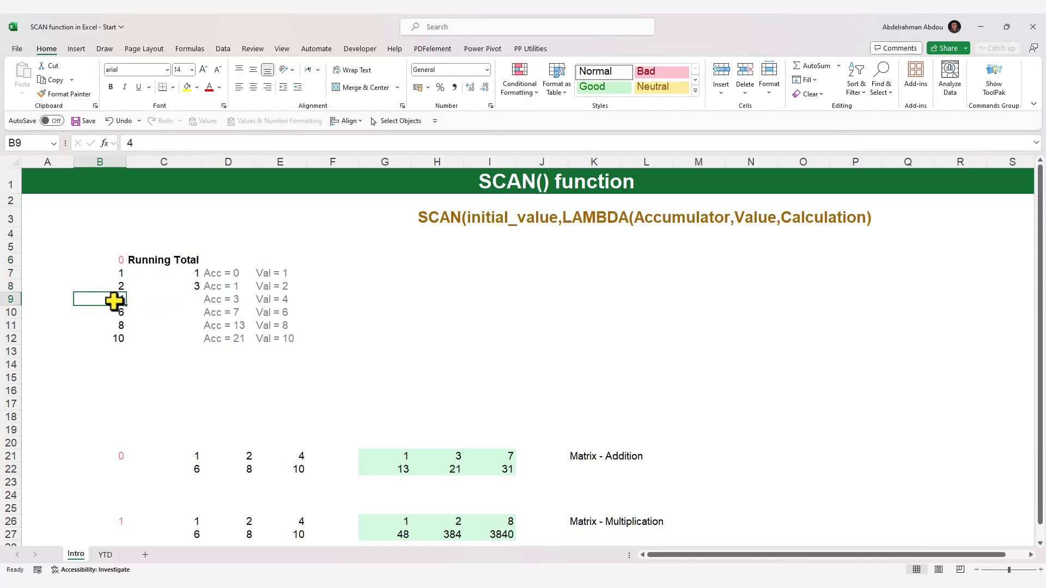
left_click(143, 301)
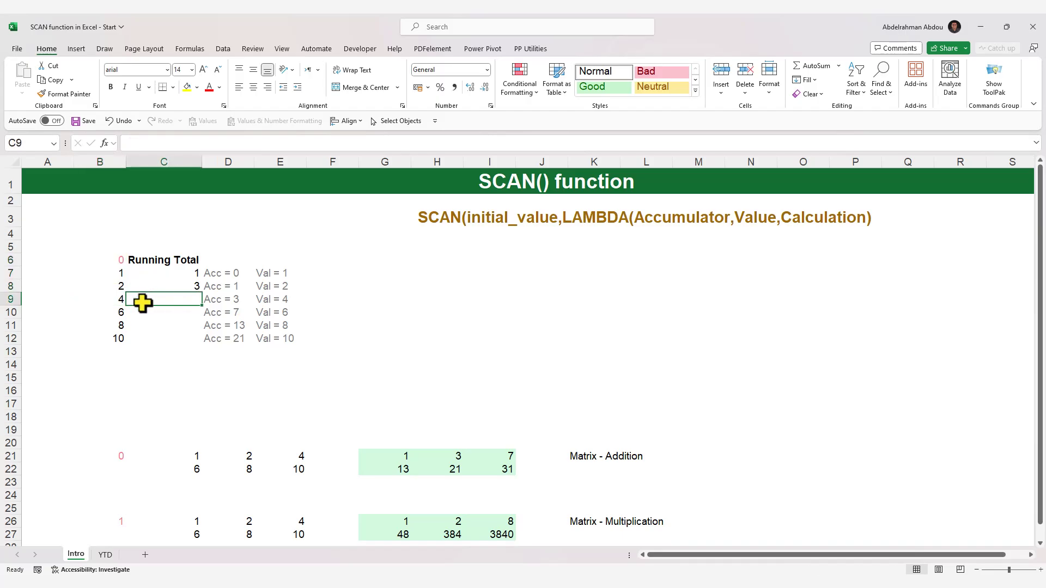
type("7")
key("Return")
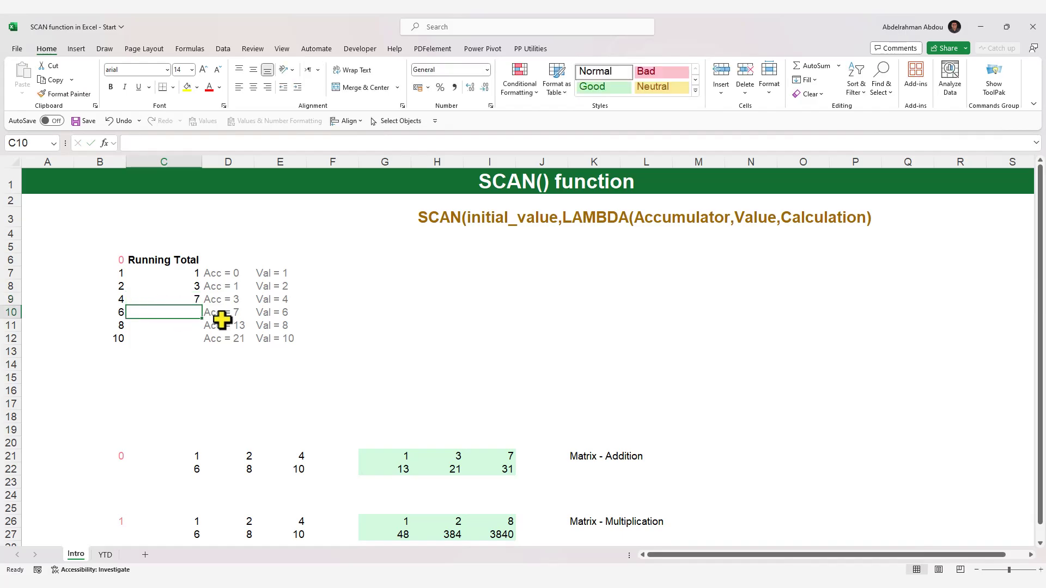
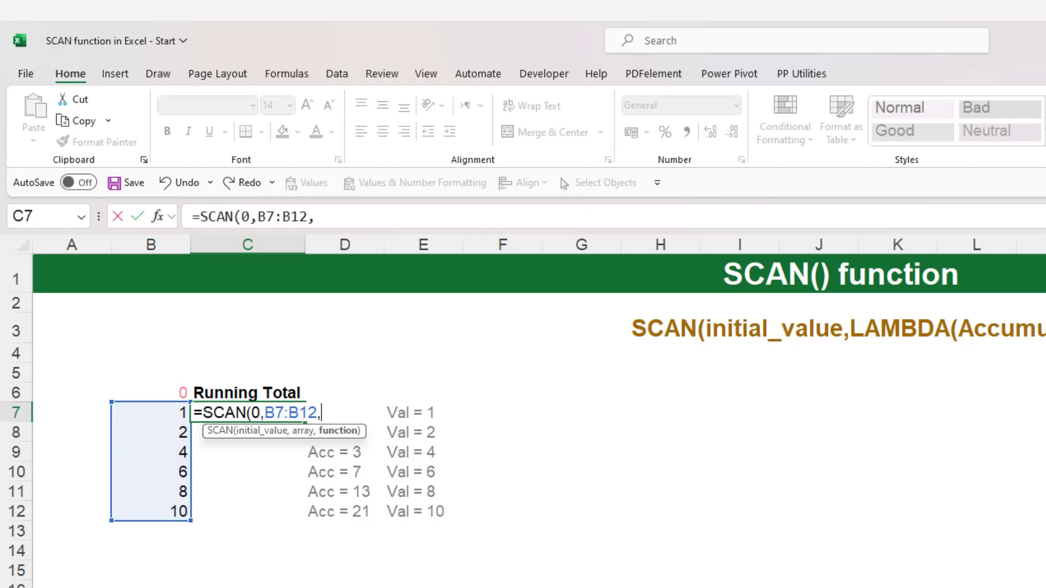
Add a LAMBDA with the parameters Acc and Val as the function argument of the SCAN formula in C7
type("lan")
key("BackSpace")
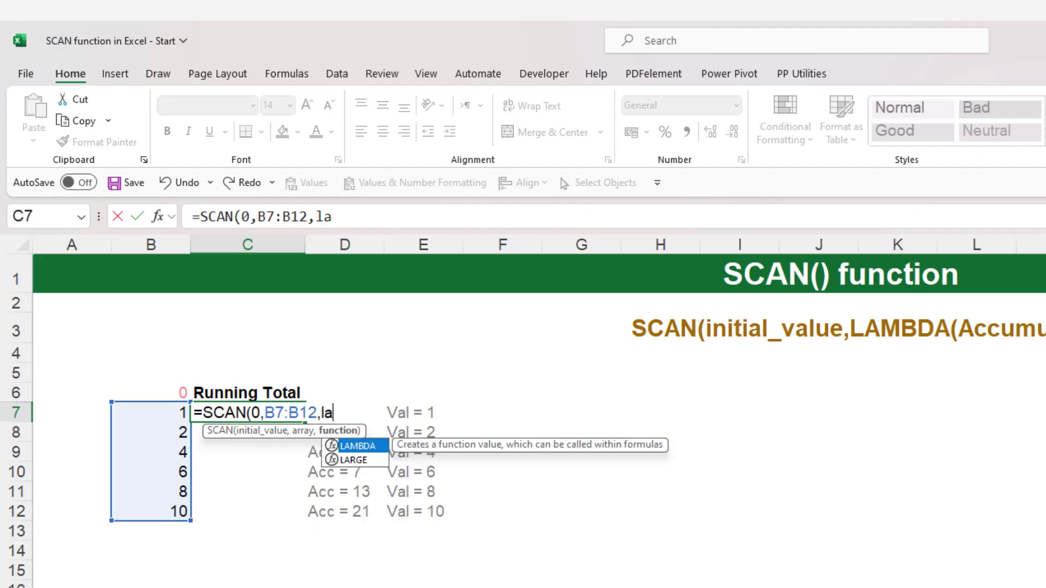
type("mbd")
key("Tab")
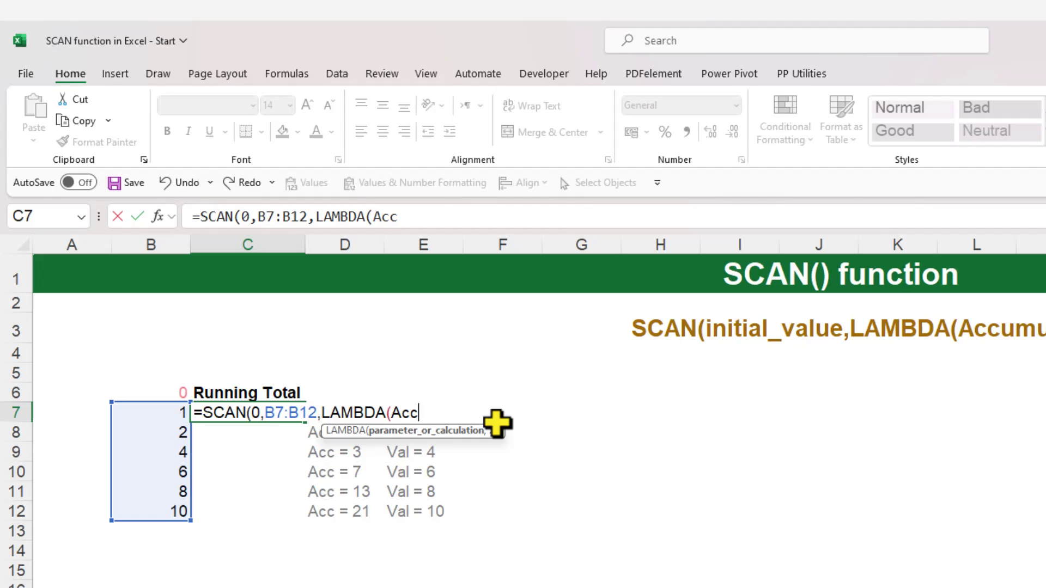
type(",")
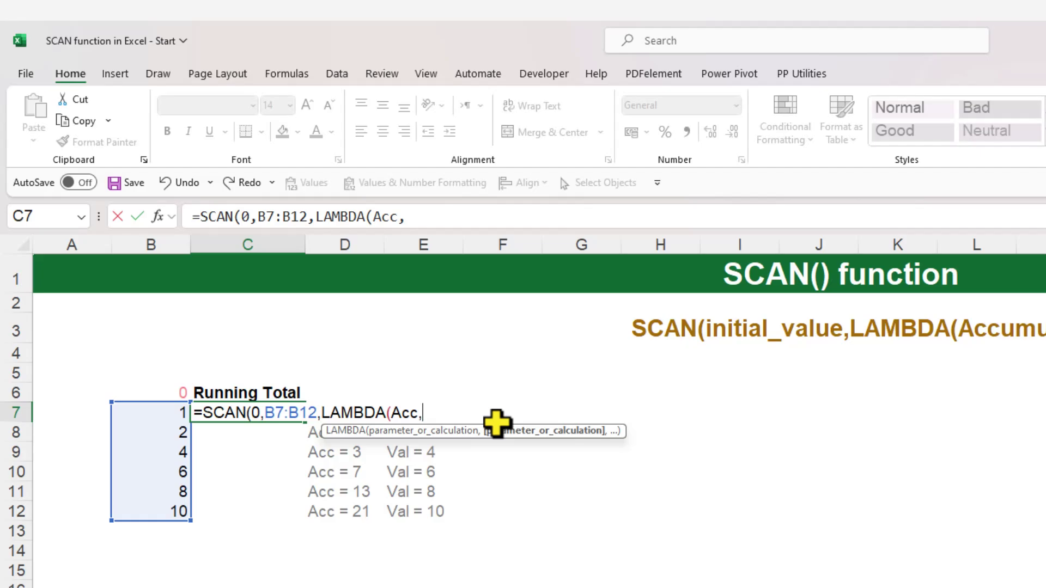
type("Va")
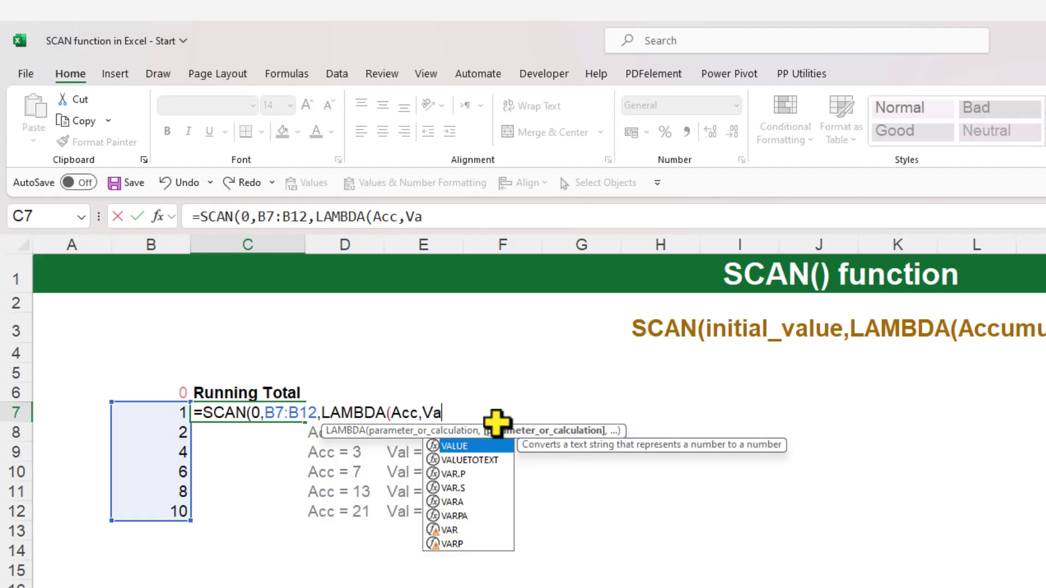
type("l")
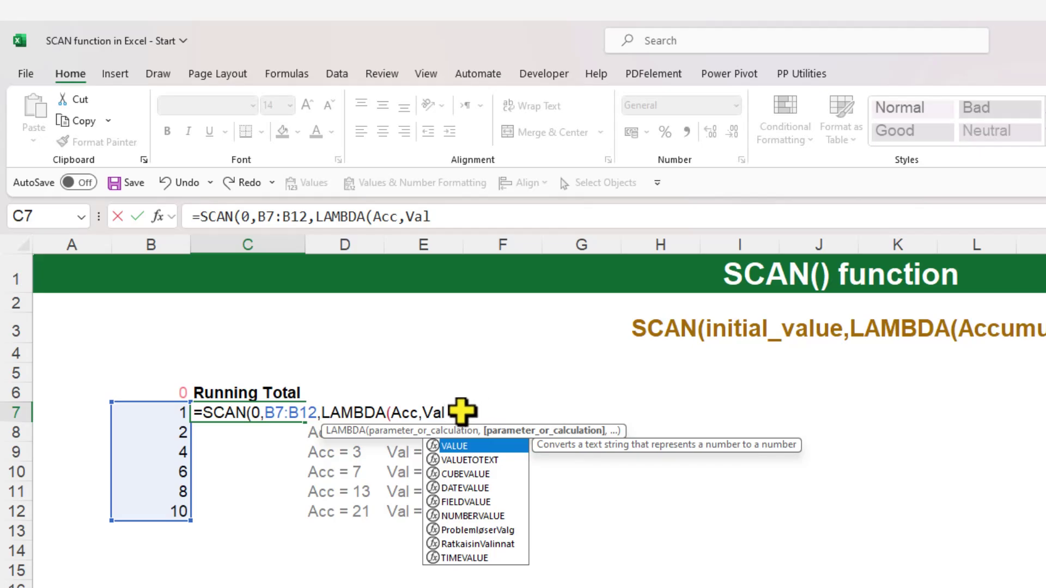
type(",")
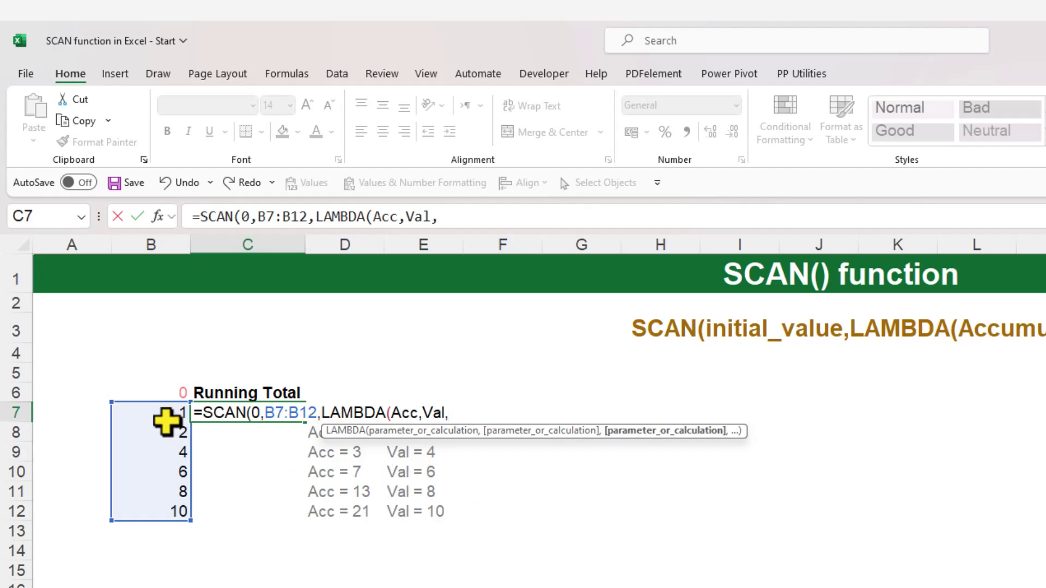
Complete the SCAN formula in C7 with the LAMBDA calculation Acc+Val, close both functions and enter it
type("A")
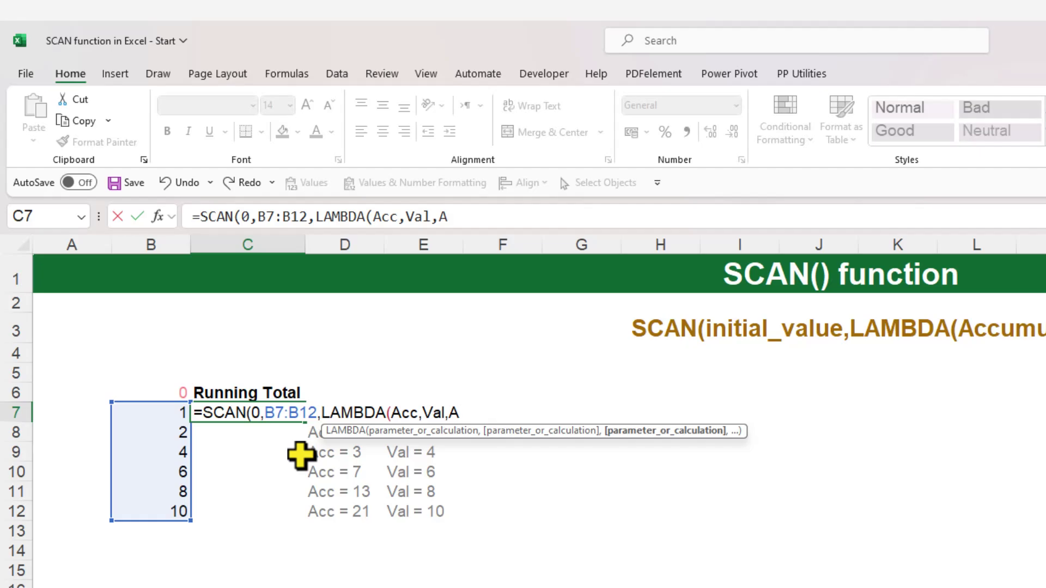
type("cc")
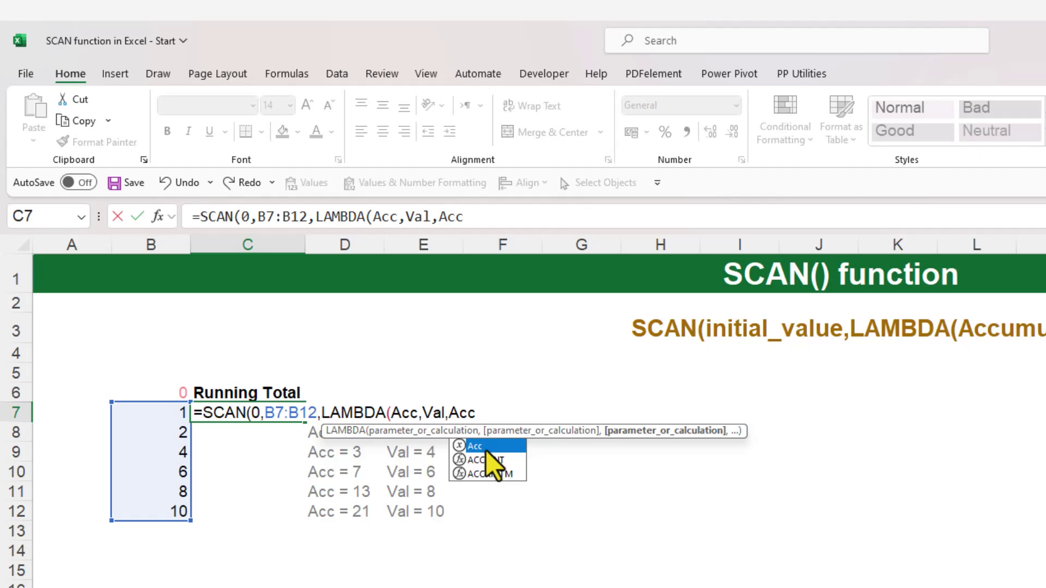
key("Tab")
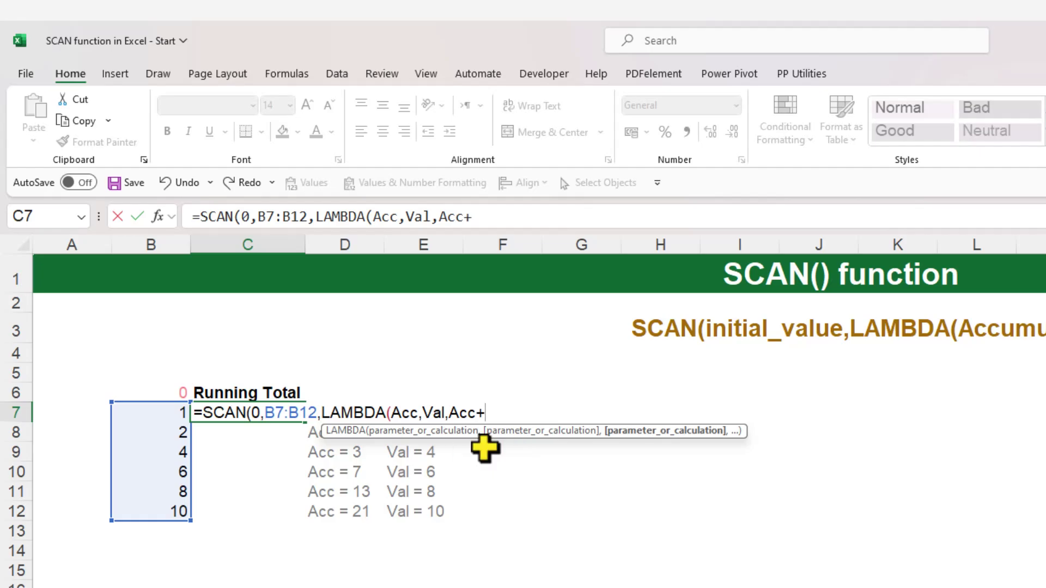
type("AL")
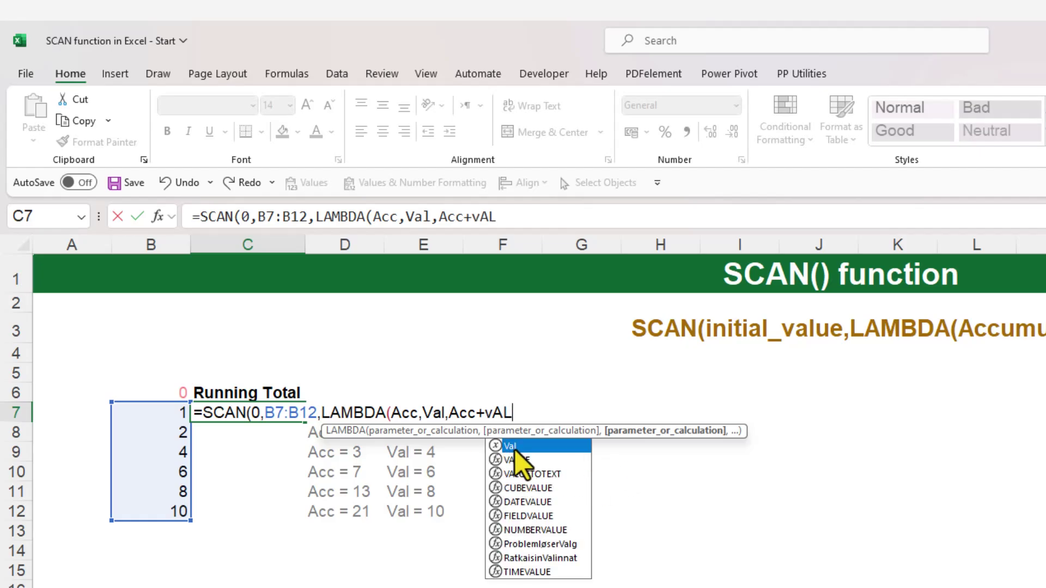
key("Tab")
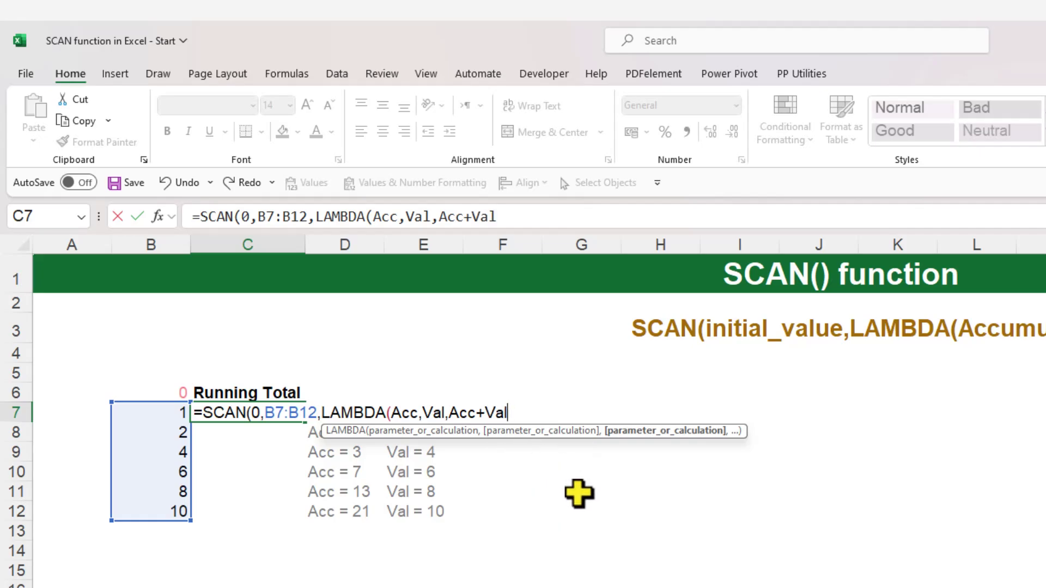
type(")")
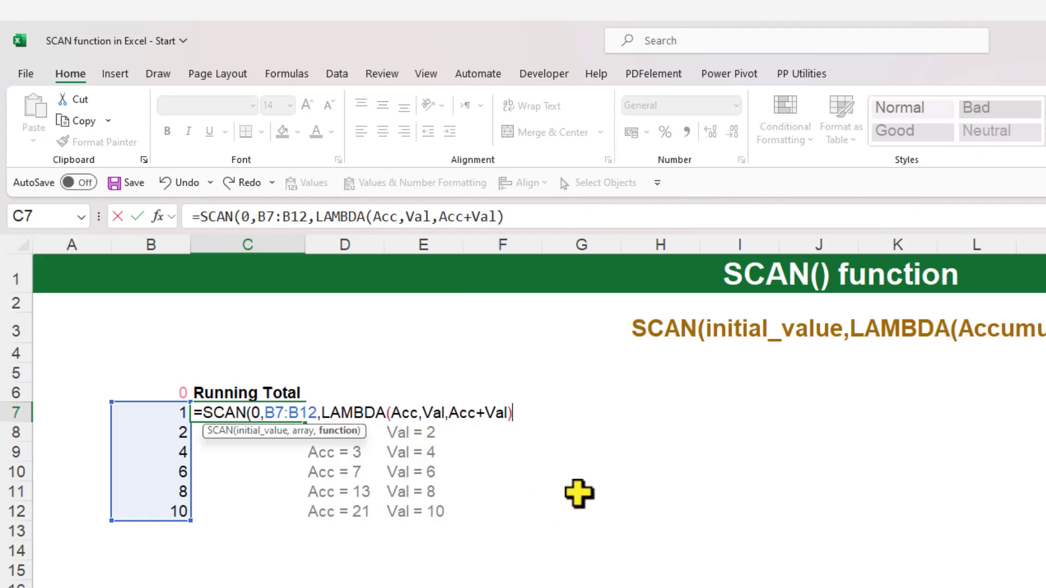
type(")")
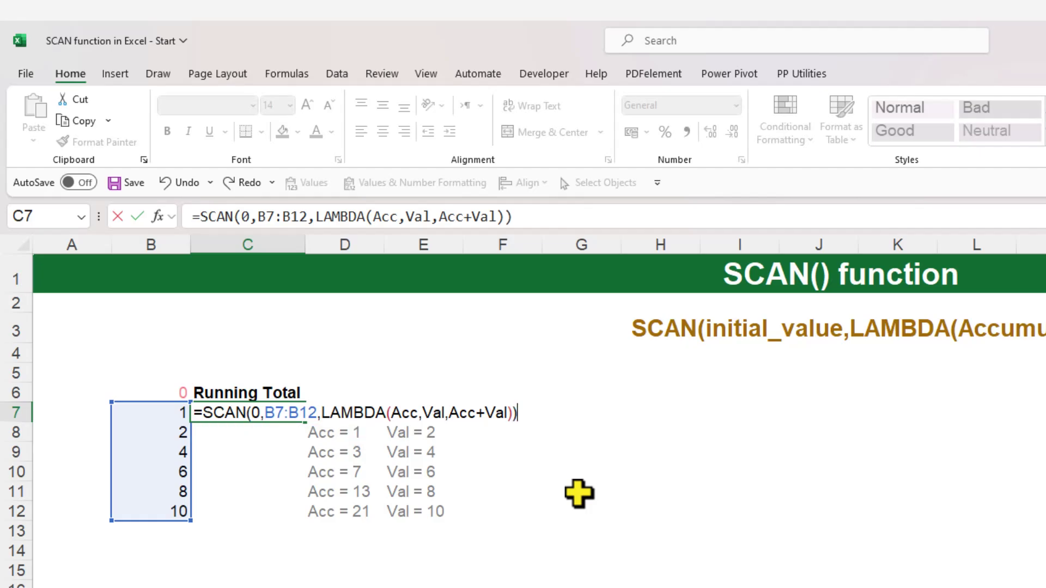
key("Return")
left_click(251, 413)
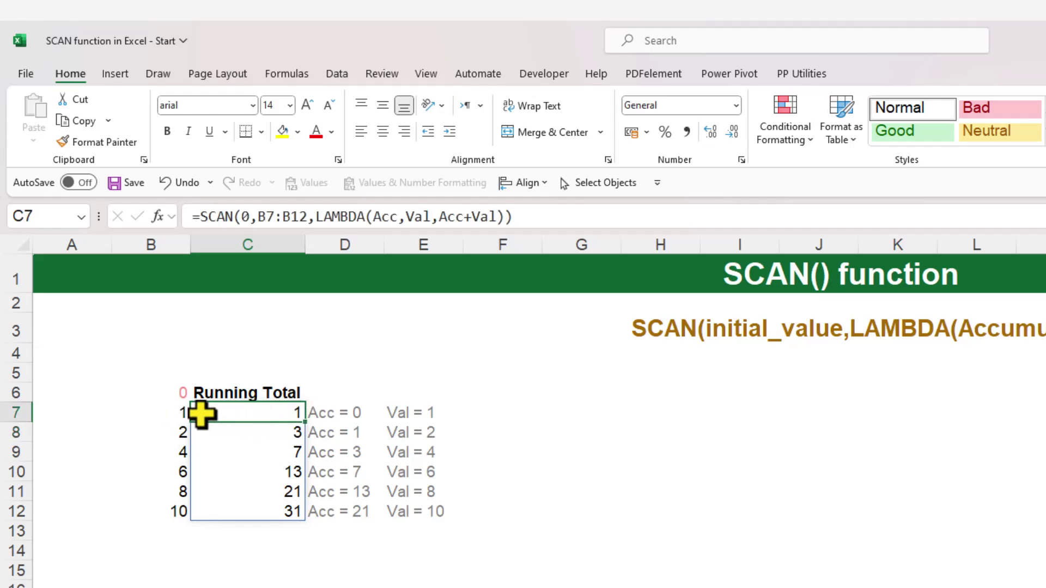
Examine how the first running total in C7 relates to the initial value in B6, the number in B7 and the Acc note in D7
left_click(179, 413)
left_click(326, 414)
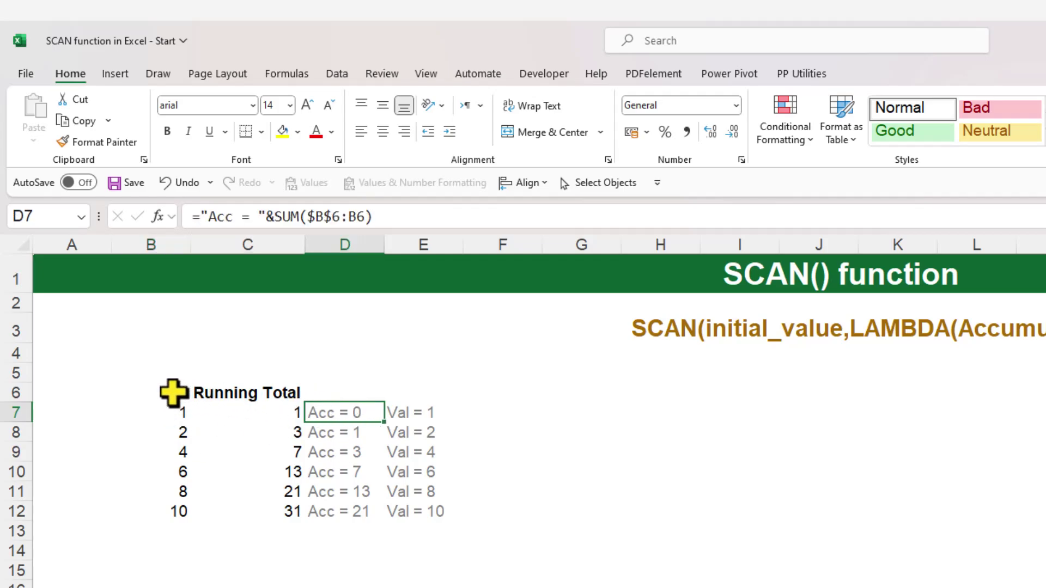
left_click(172, 393)
left_click(169, 410)
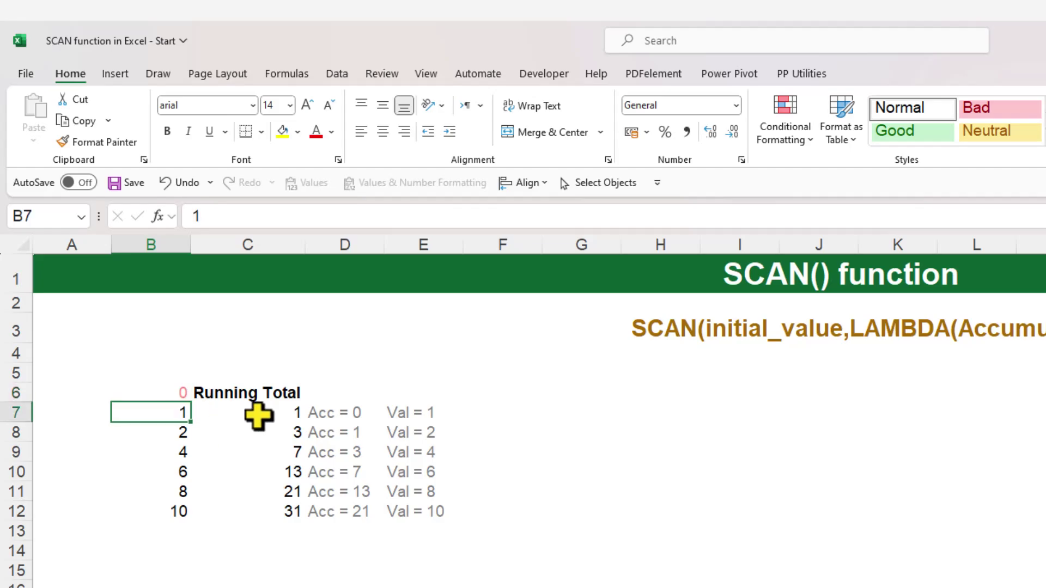
left_click(318, 414)
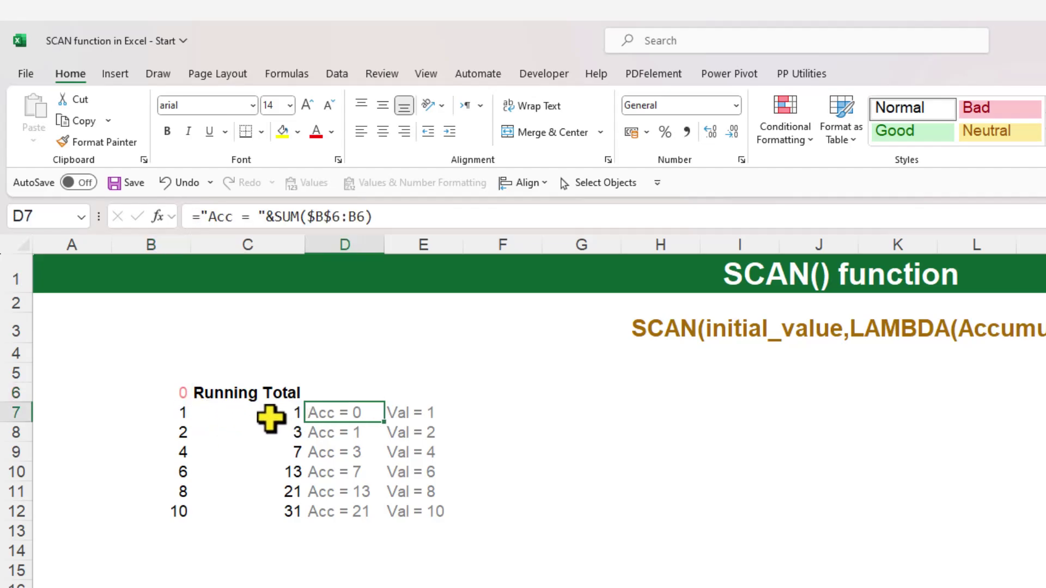
left_click(174, 396)
left_click(169, 415)
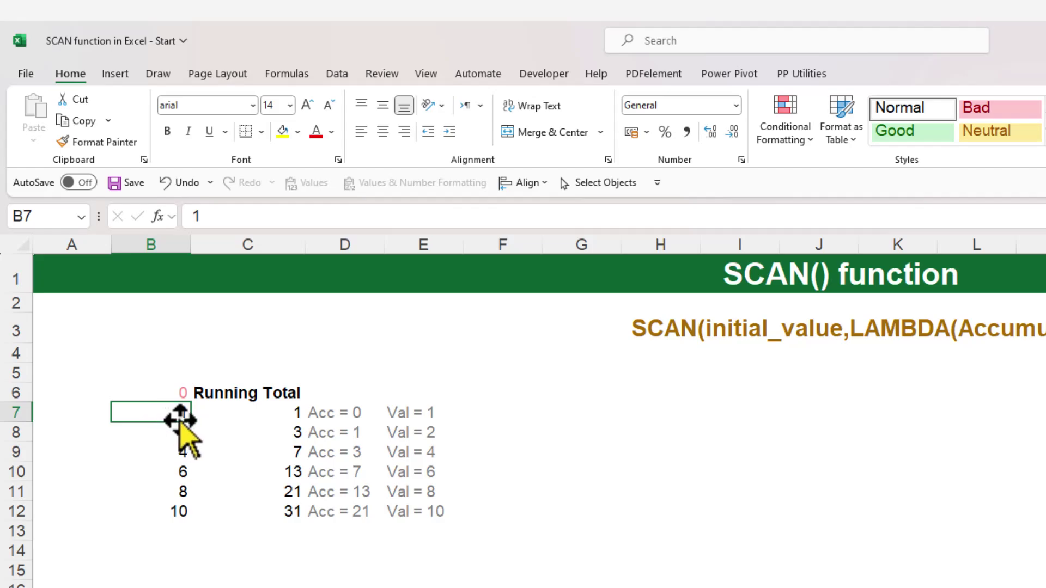
left_click(174, 396)
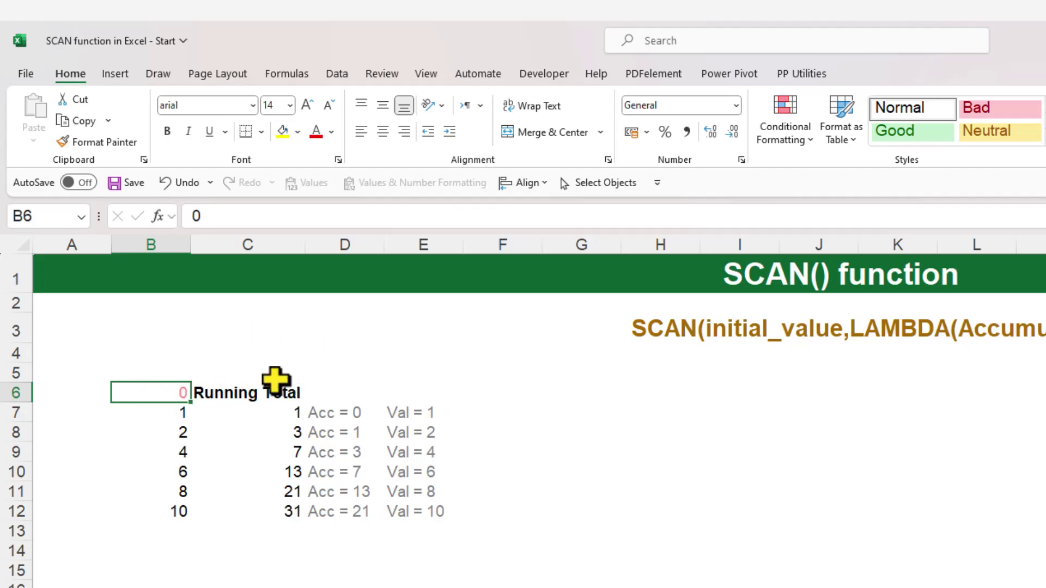
Inspect the initial value argument of the SCAN formula in C7, then try clearing B6 and undo the deletion
left_click(267, 413)
left_click(249, 216)
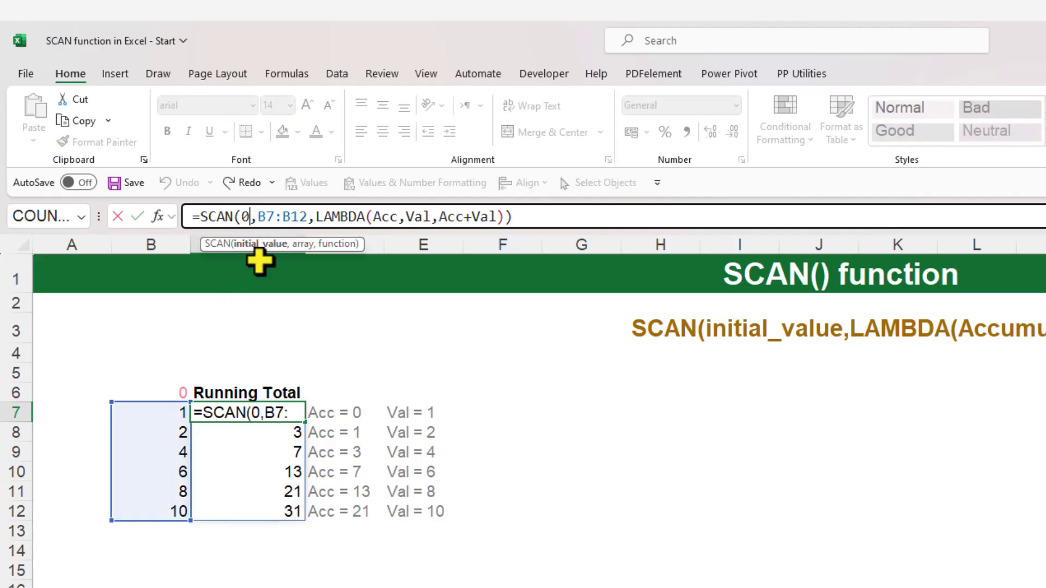
key("Escape")
left_click(167, 393)
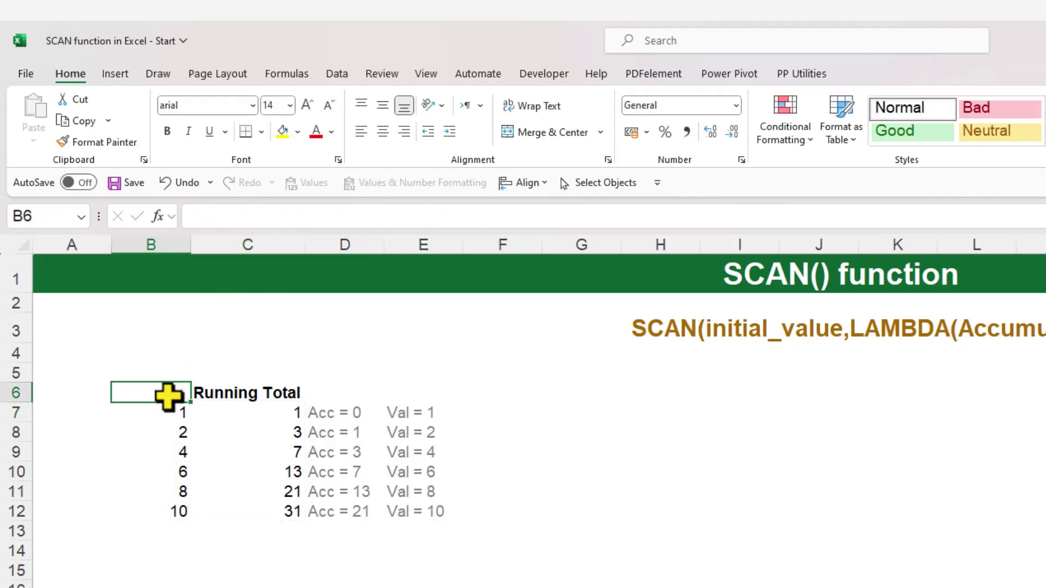
key("ctrl+z")
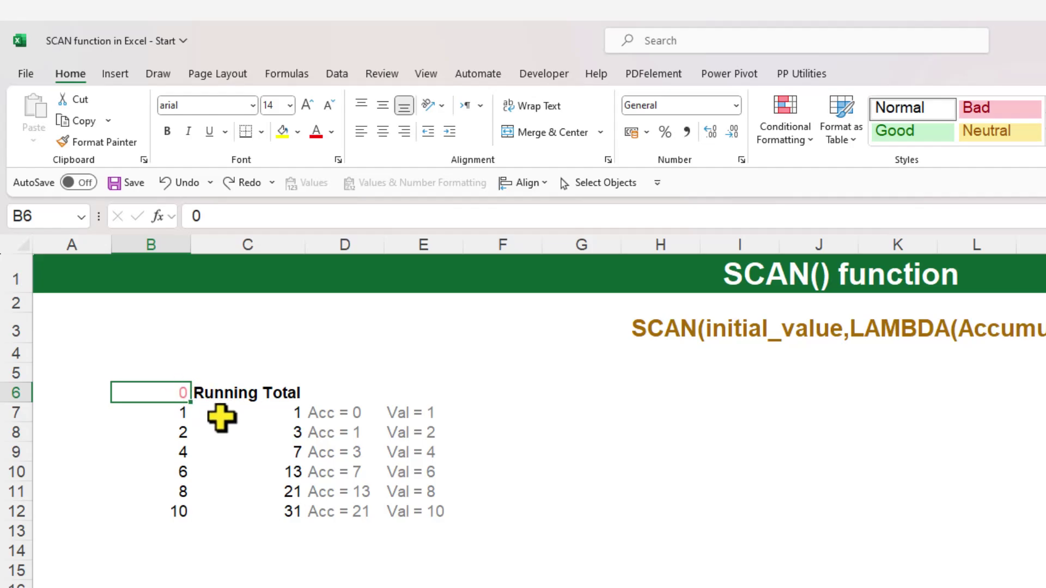
Trace how the running totals in C7:C9 build up from the numbers in column B, and check the last total in C12
left_click(248, 413)
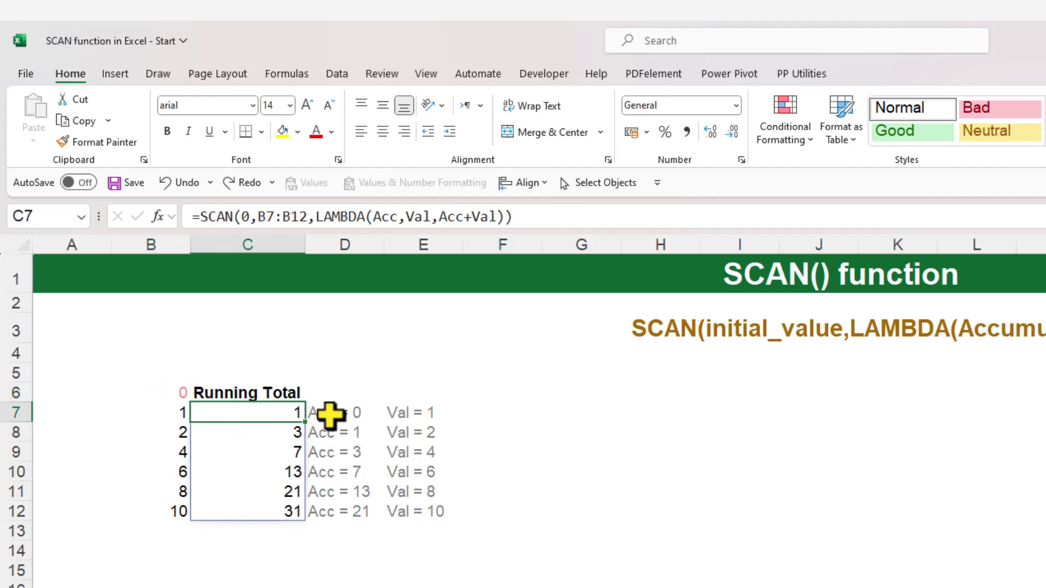
left_click(391, 417)
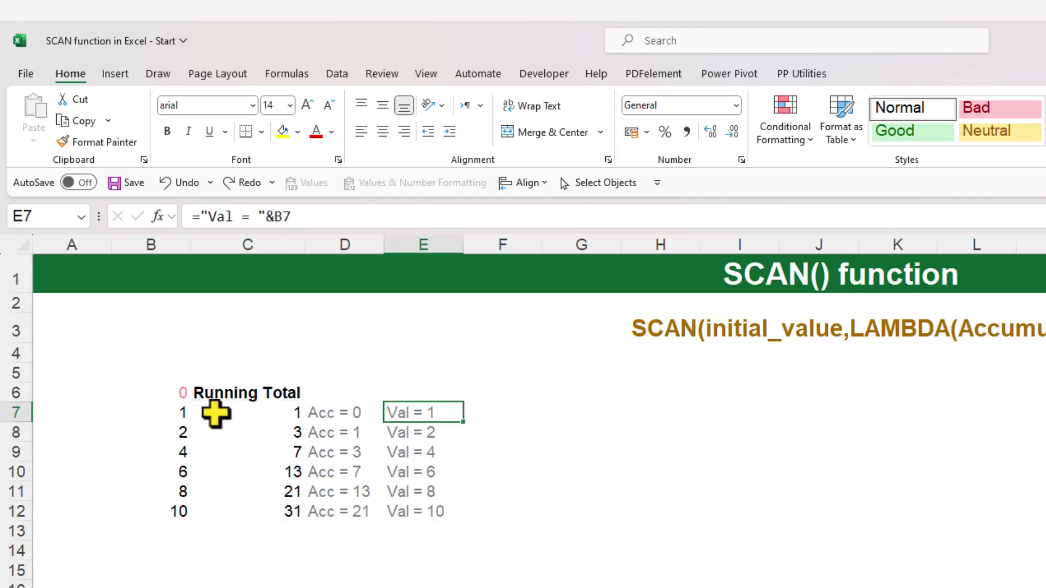
left_click(186, 413)
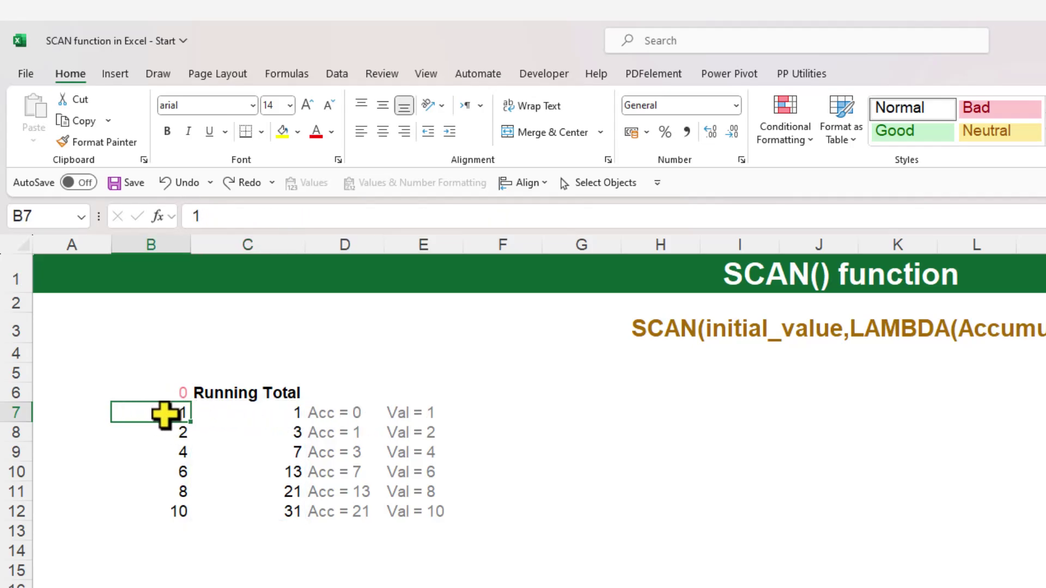
left_click(231, 417)
left_click(172, 433)
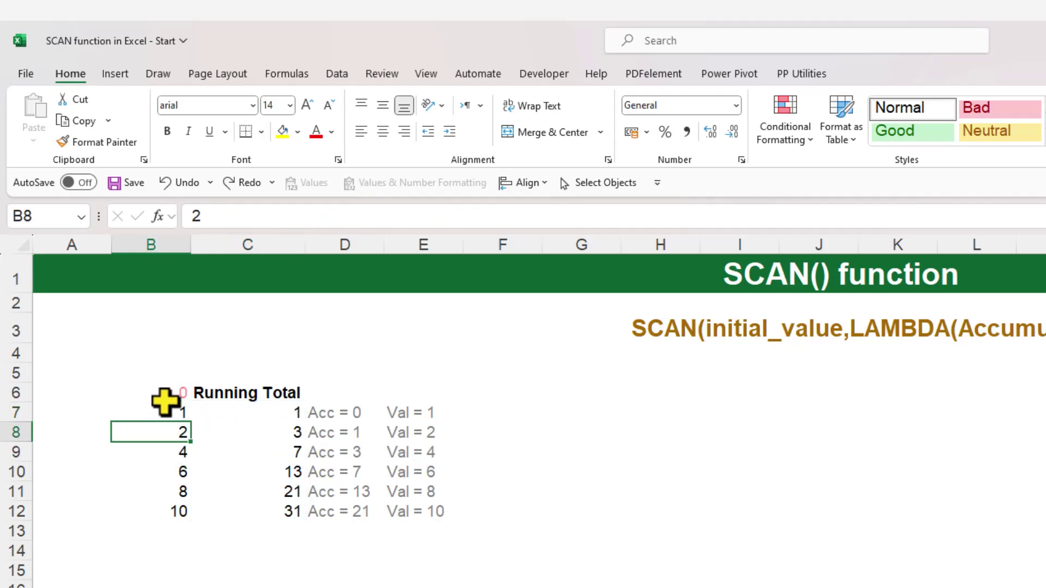
left_click_drag(163, 402, 165, 414)
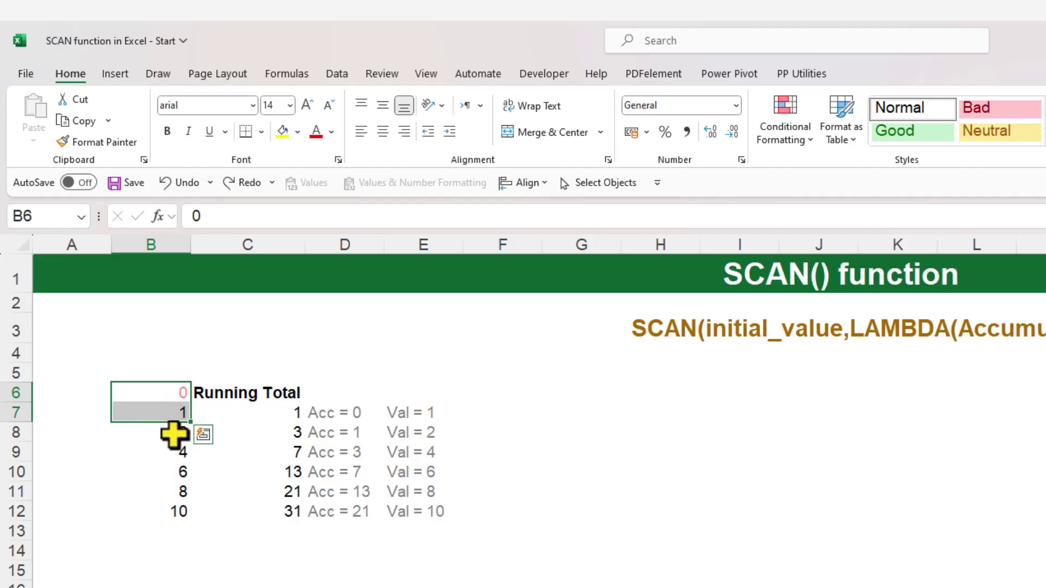
left_click(173, 433)
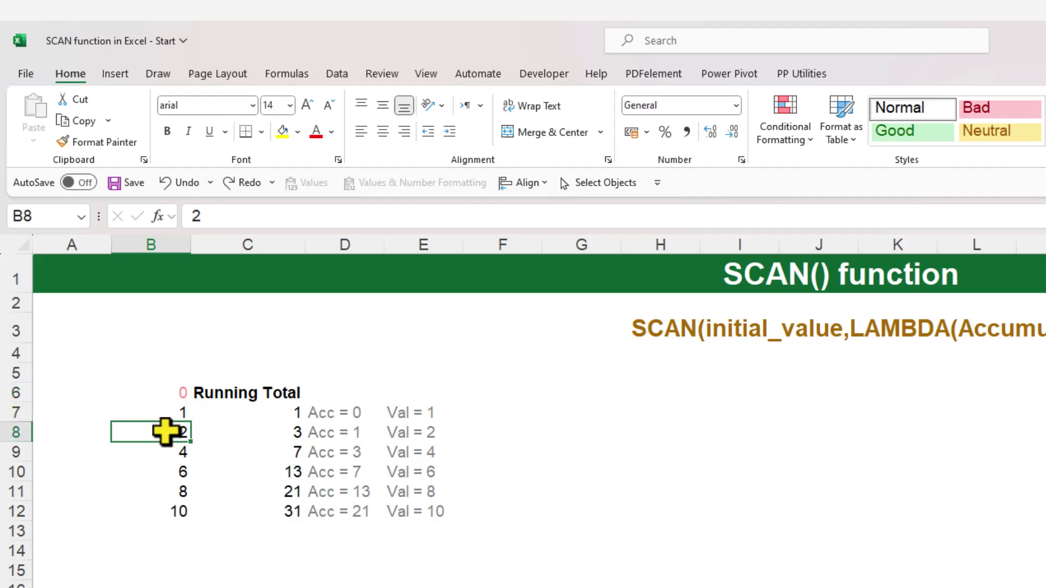
left_click(243, 432)
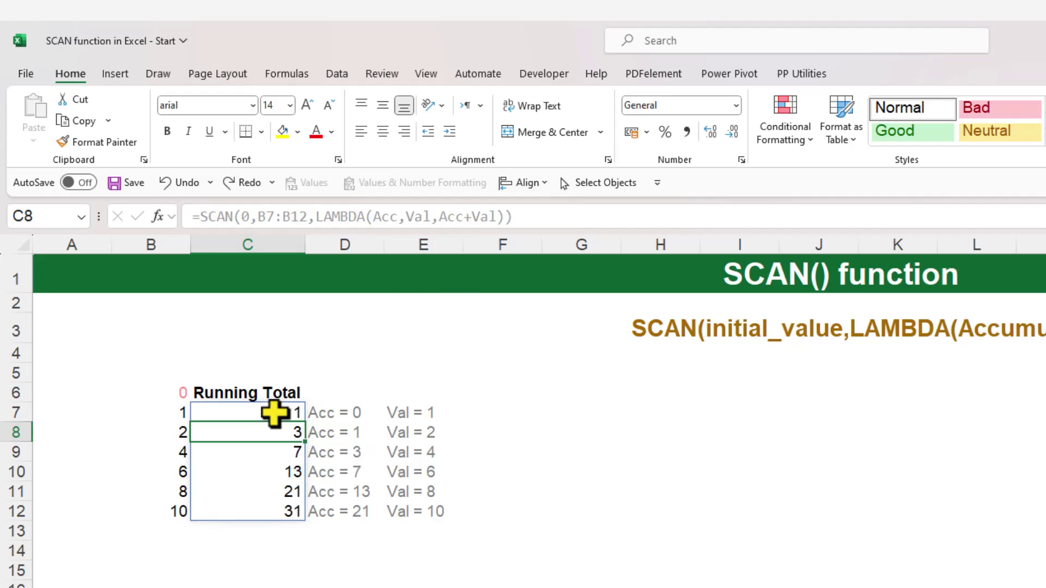
left_click(184, 452)
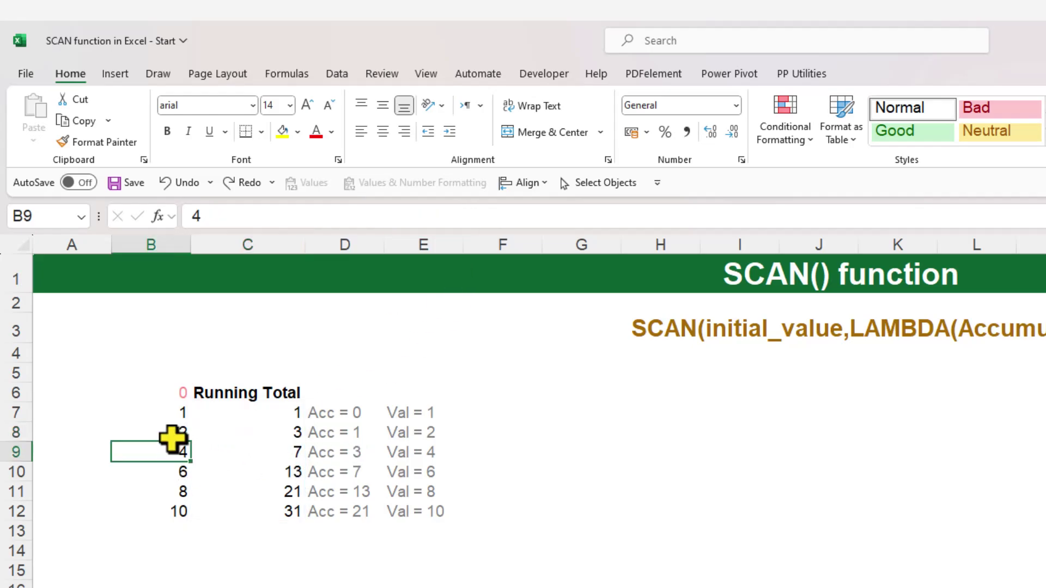
left_click_drag(166, 434, 166, 393)
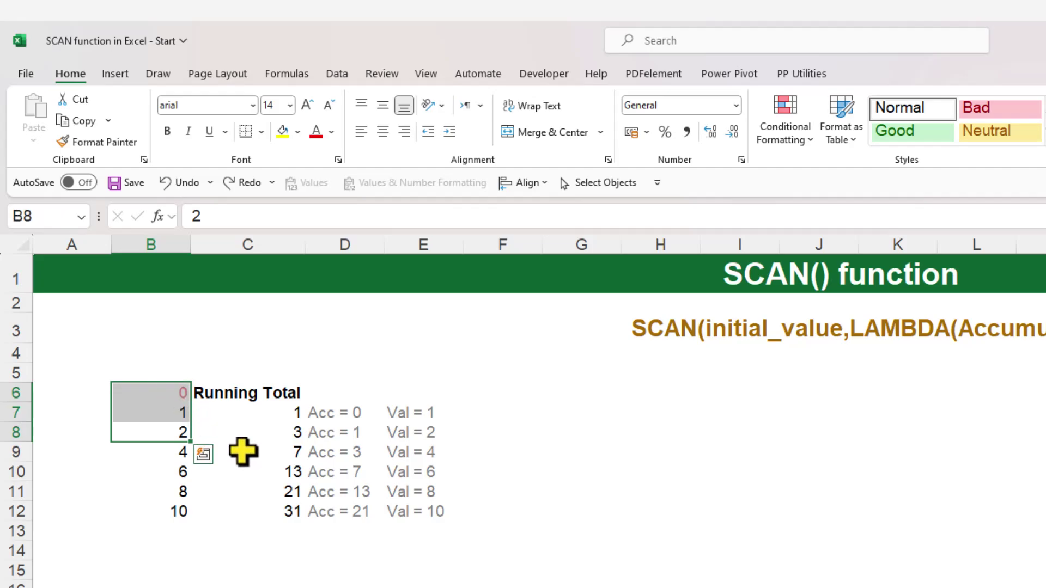
left_click(169, 453)
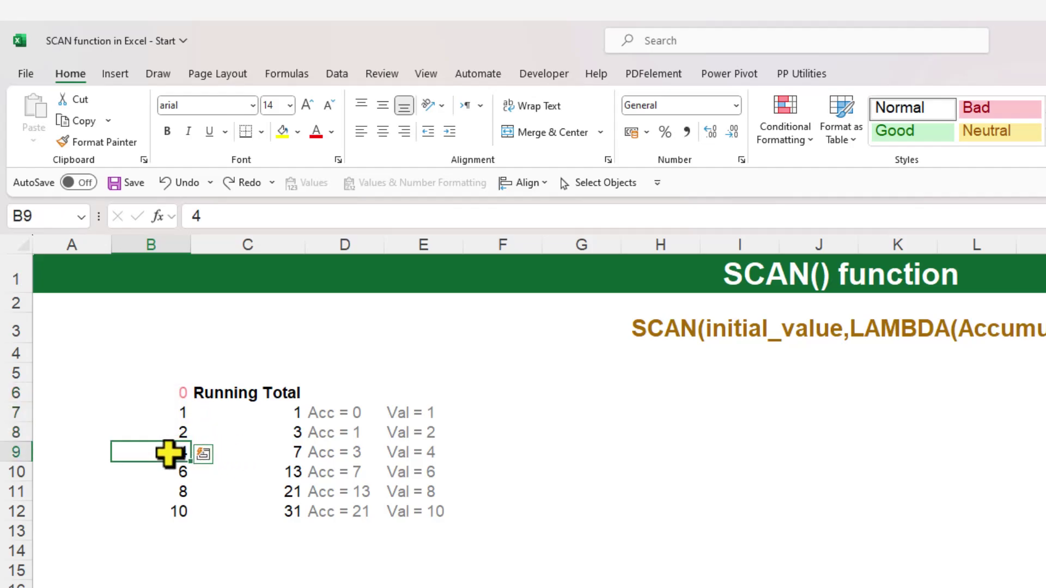
left_click(244, 455)
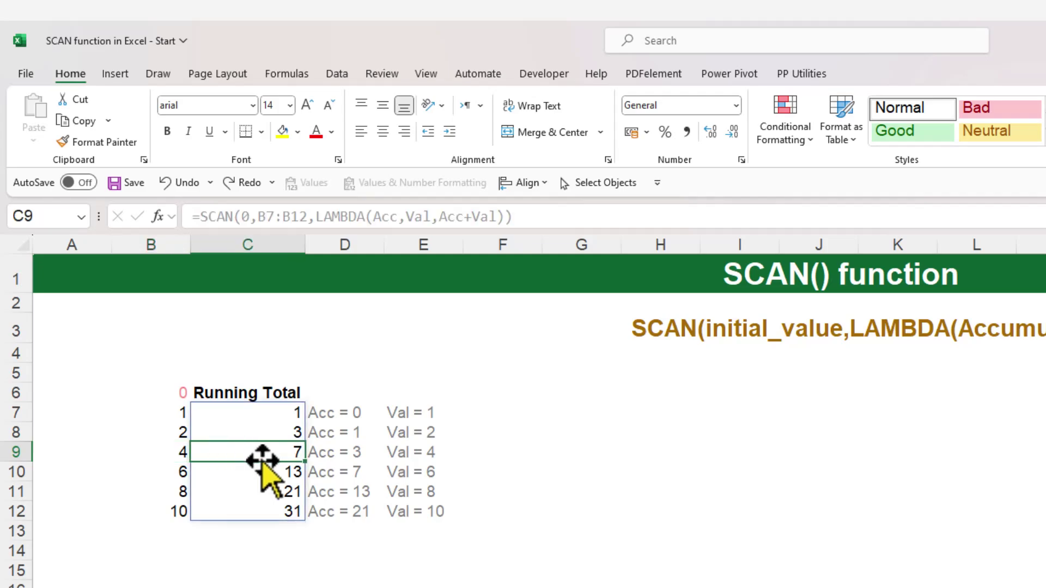
left_click(242, 516)
Set the initial value in the SCAN formula in C7 to 1
left_click(251, 419)
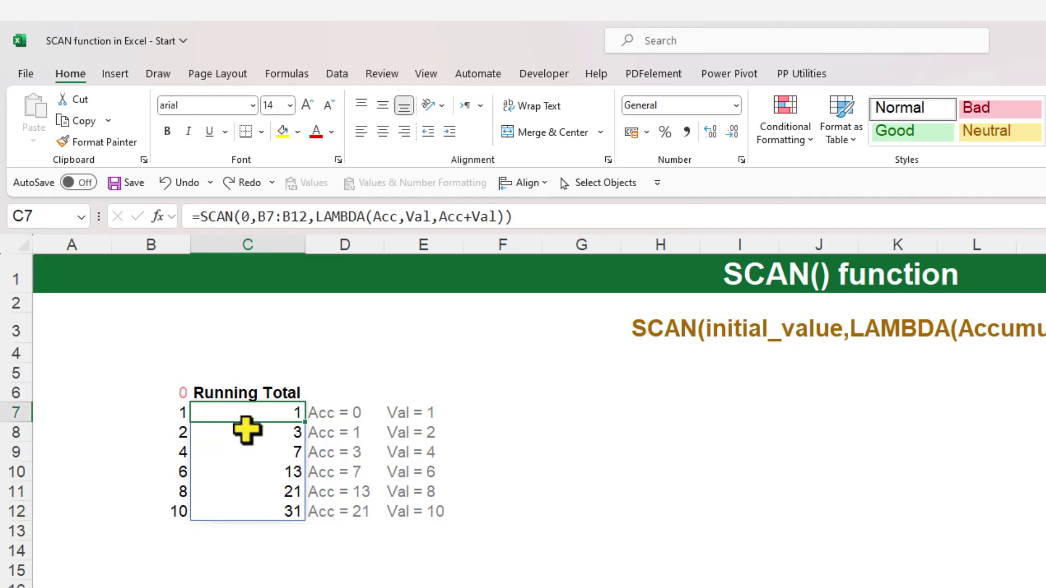
left_click(245, 217)
double_click(245, 217)
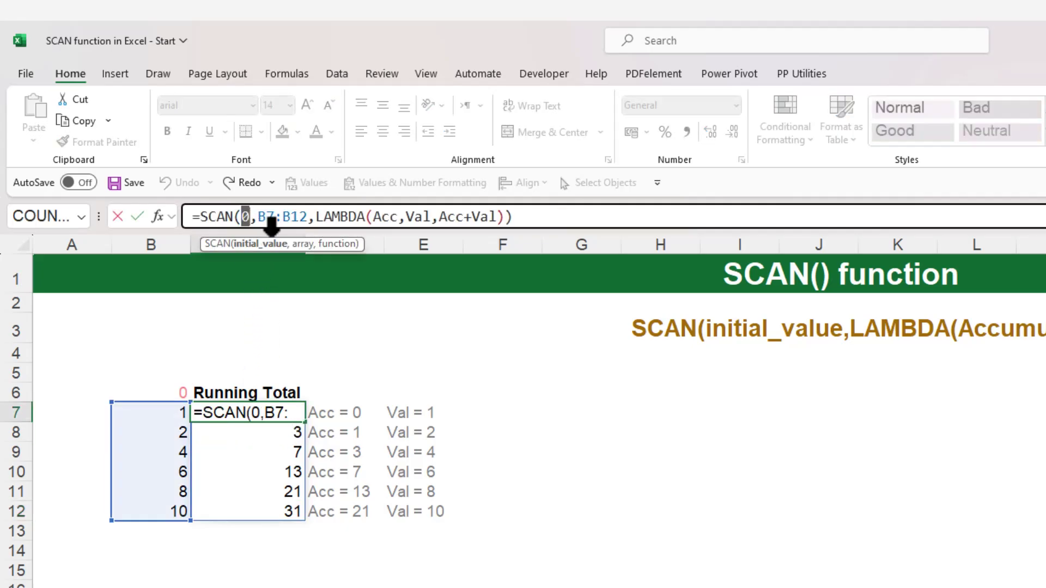
type("1")
key("Return")
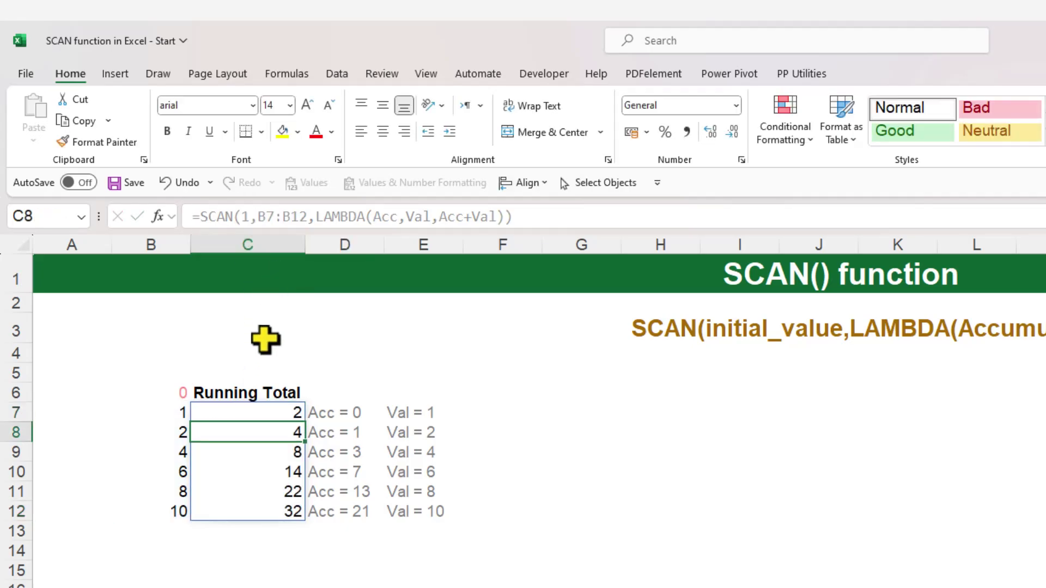
Enter 1 in B6 as the initial value and check the running total formula in C7
left_click(182, 391)
type("1")
left_click(175, 431)
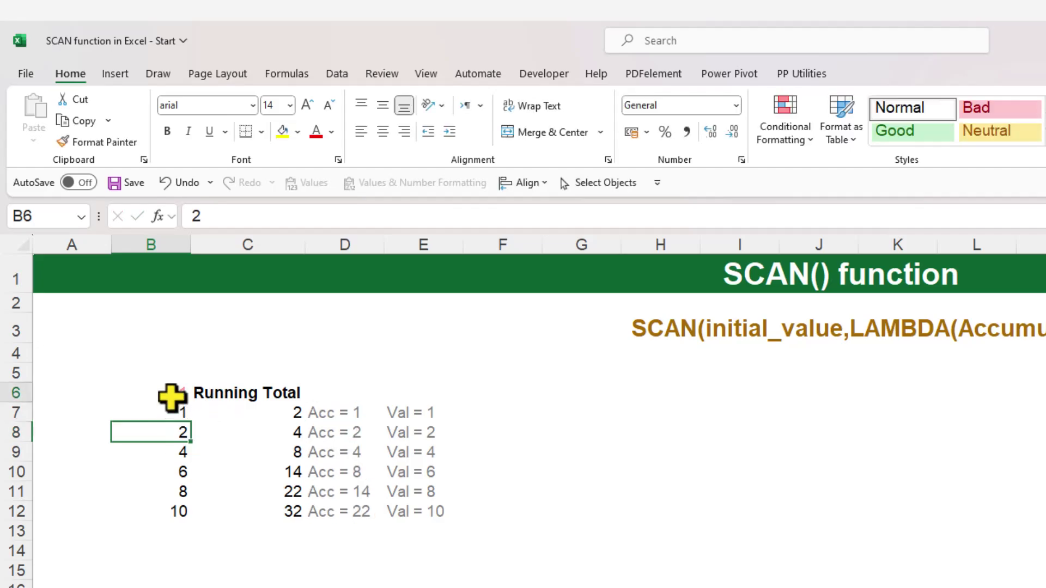
left_click(168, 398)
left_click(274, 415)
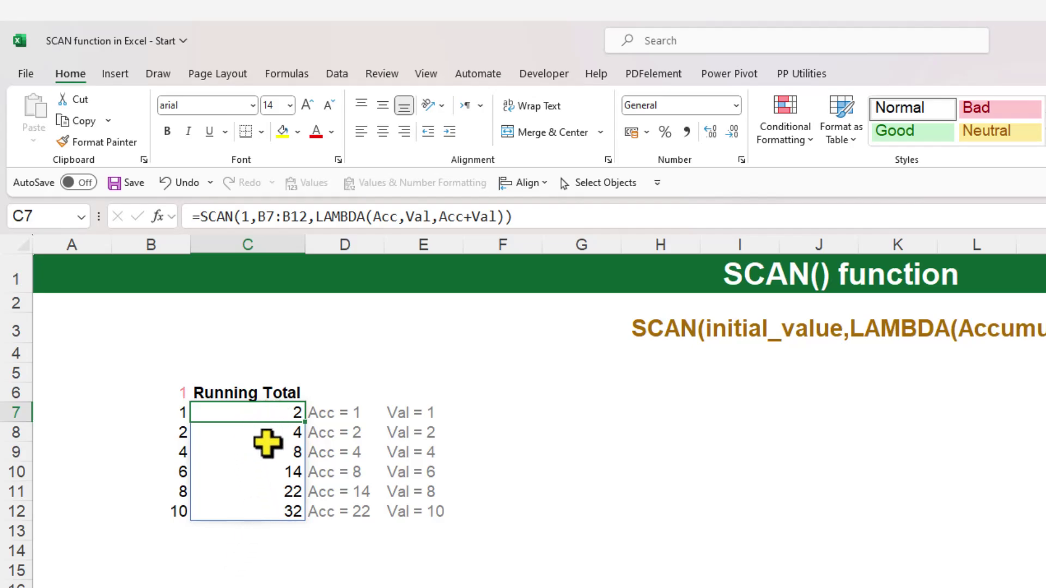
Undo the changes to the initial value in B6 and in the SCAN formula
key("ctrl+z")
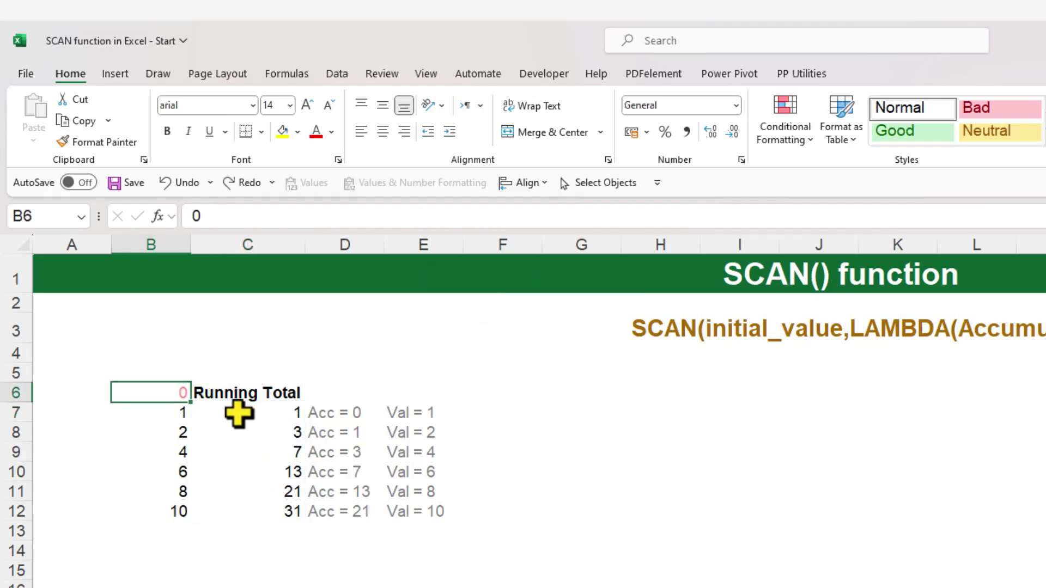
key("ctrl+z")
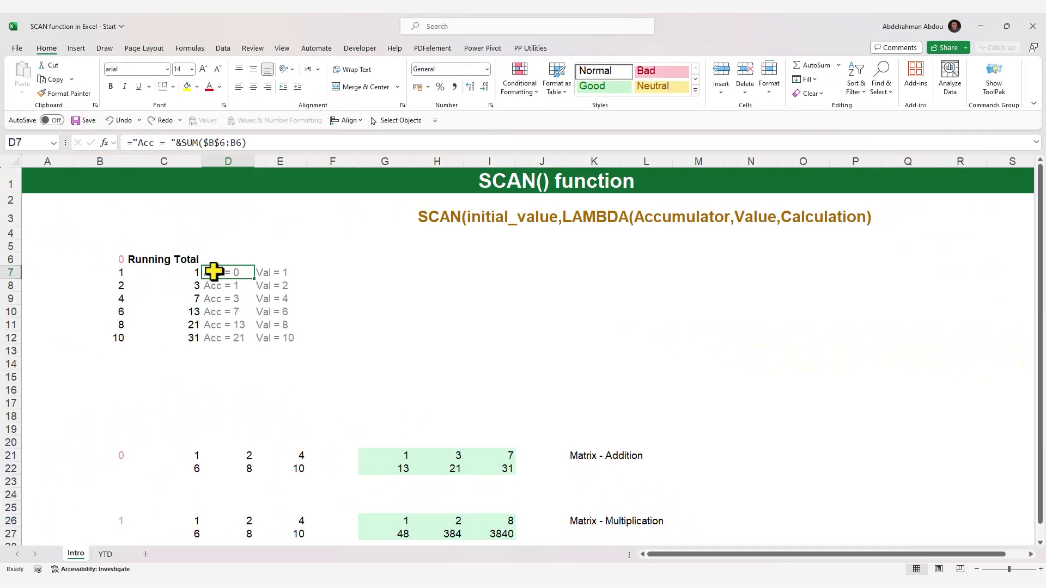
Clear the Acc and Val helper labels in D7:E12, check the running total beside them, and undo the deletion
left_click_drag(214, 271, 266, 331)
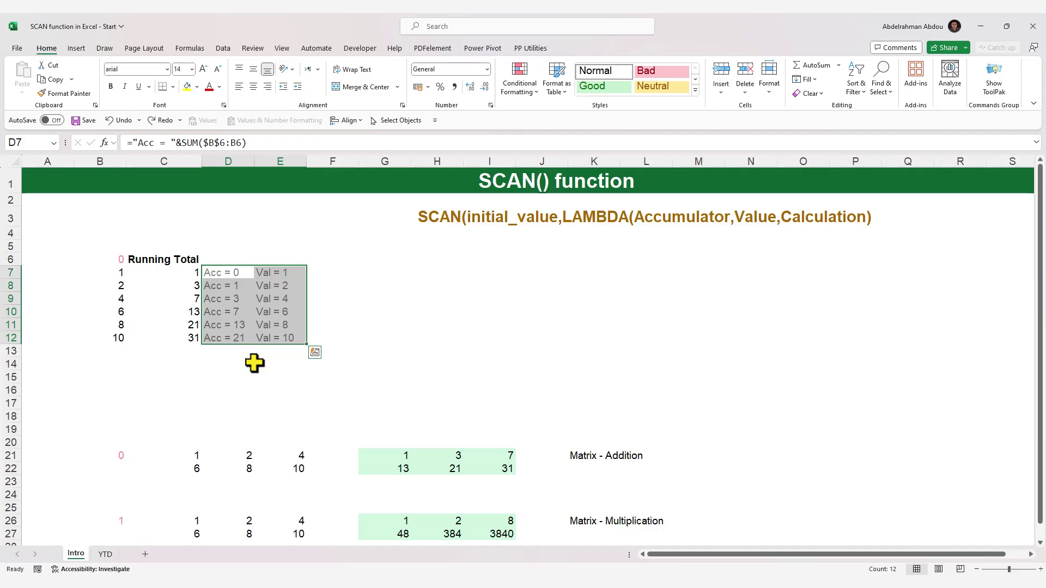
key("Delete")
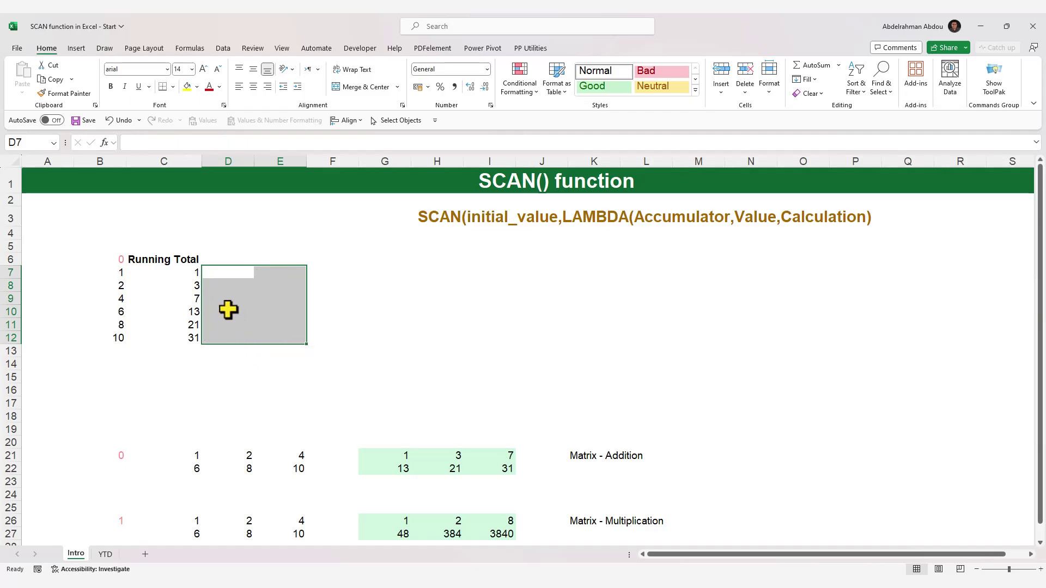
left_click(170, 276)
left_click(231, 273)
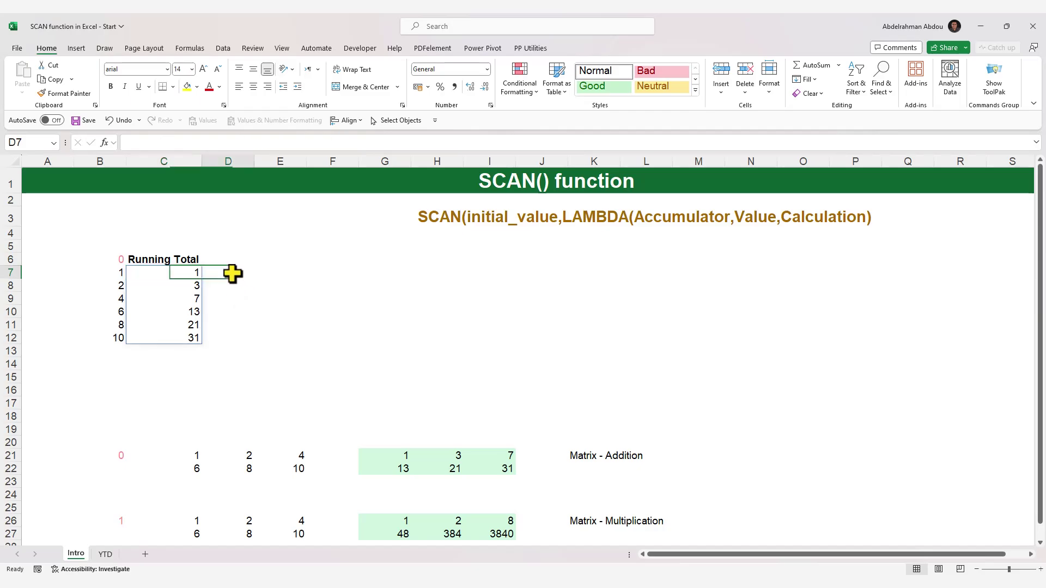
key("ctrl+z")
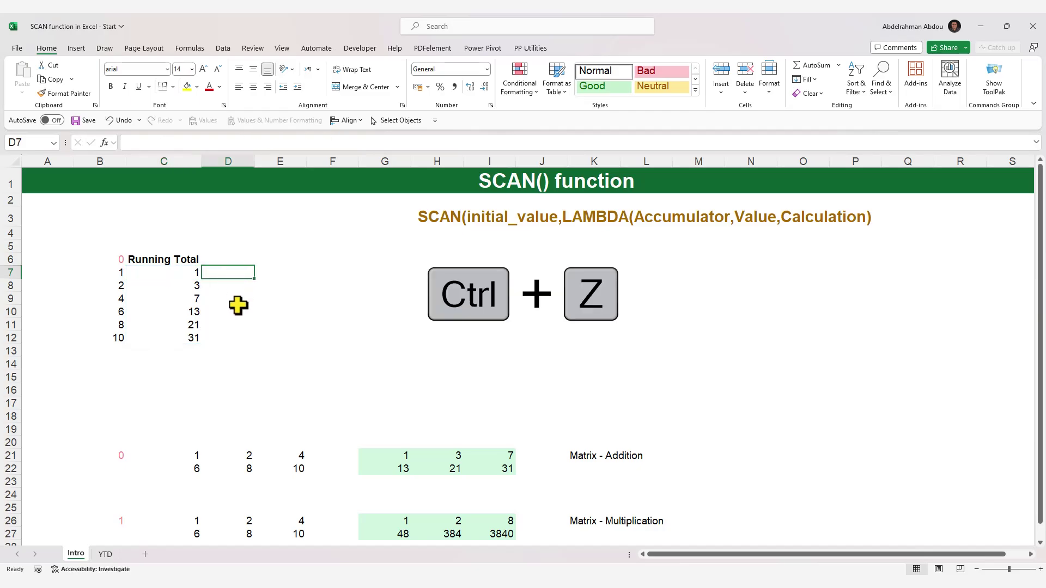
left_click(238, 301)
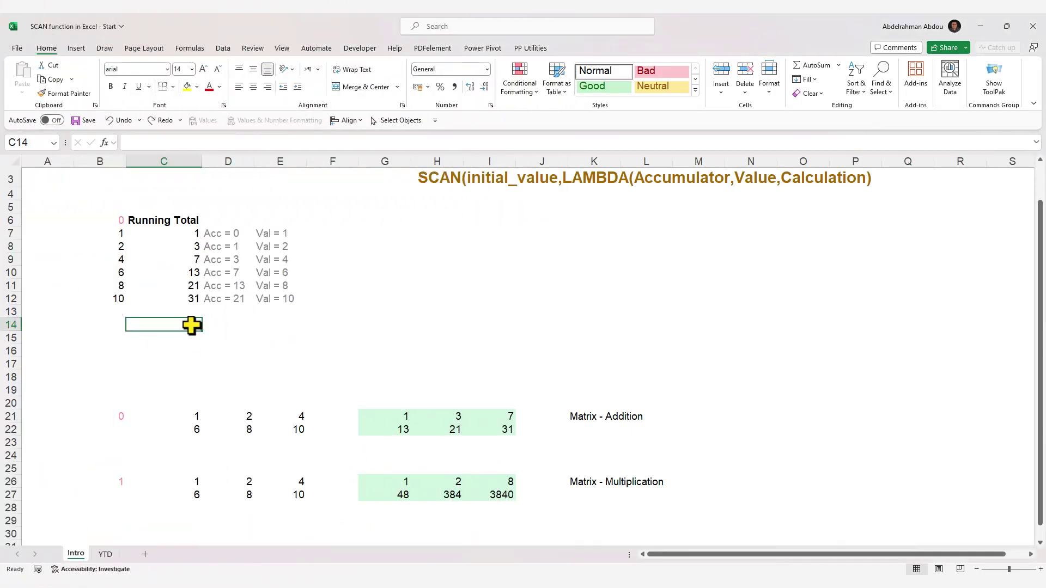
Compare the single-column array B7:B12 with the two-row matrix C21:E22 that holds the same numbers
left_click_drag(110, 234, 107, 299)
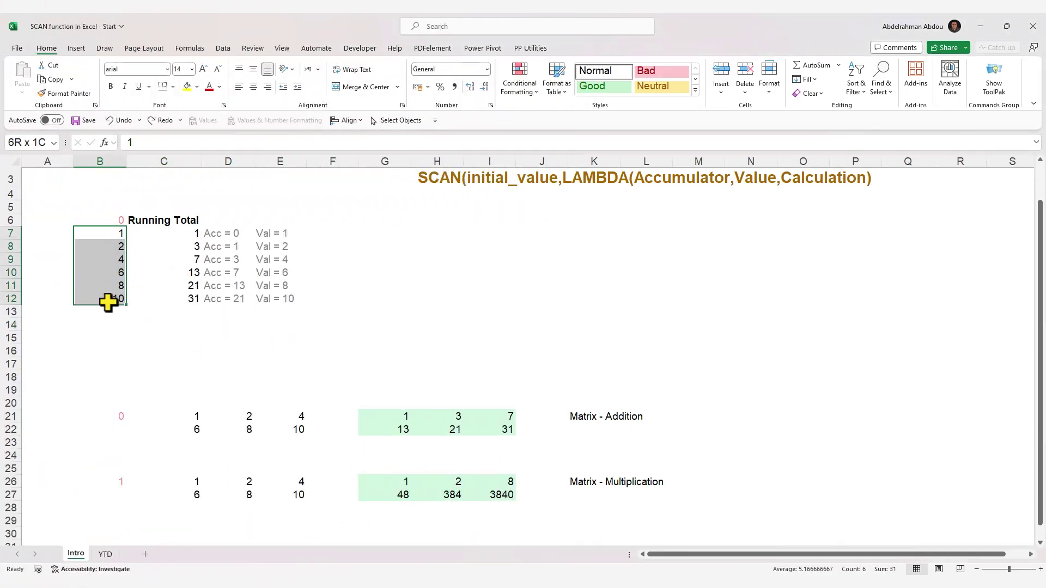
left_click(179, 413)
left_click_drag(183, 418, 296, 431)
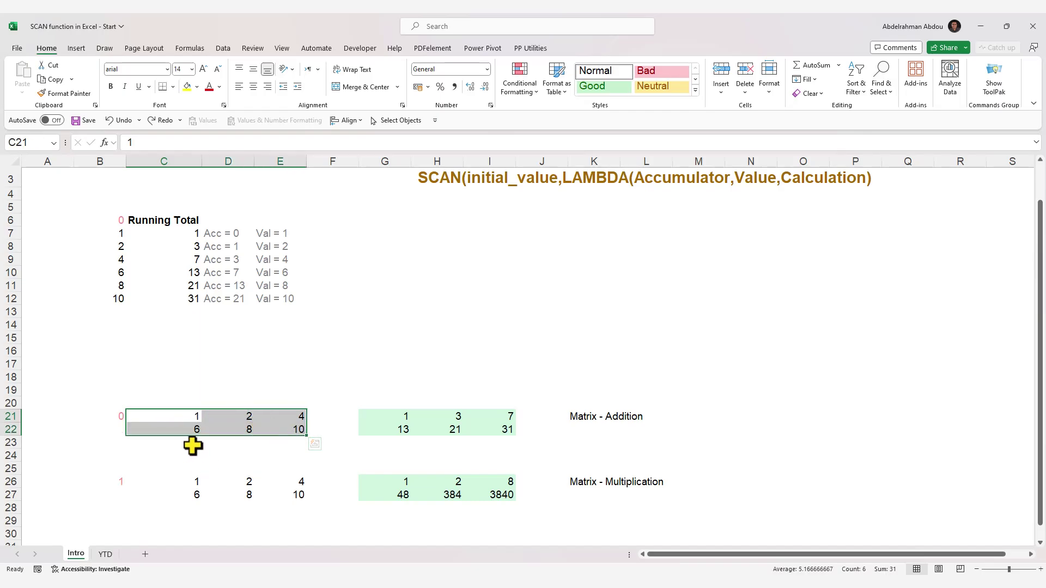
left_click(175, 415)
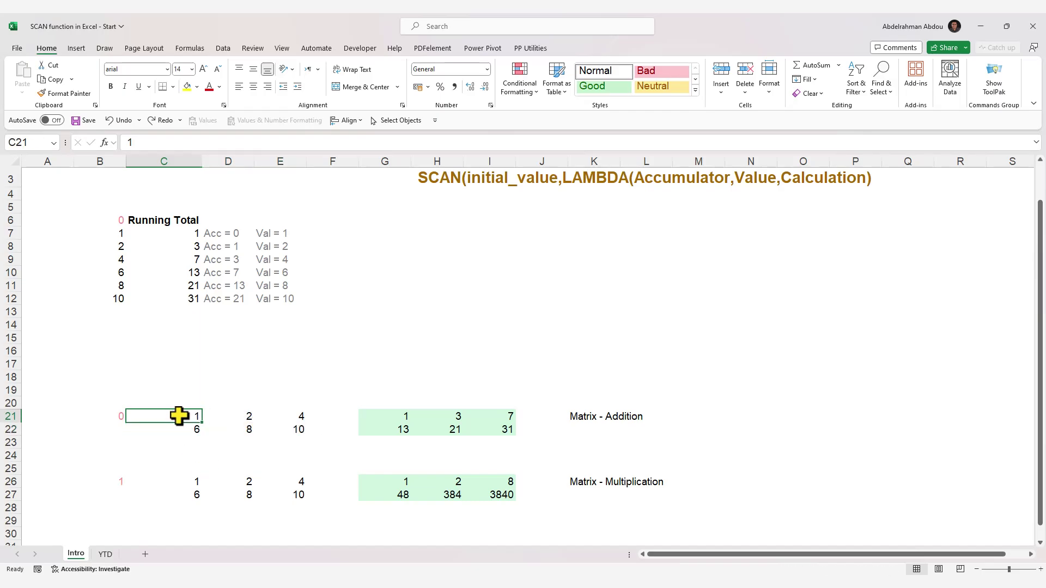
left_click_drag(191, 418, 294, 429)
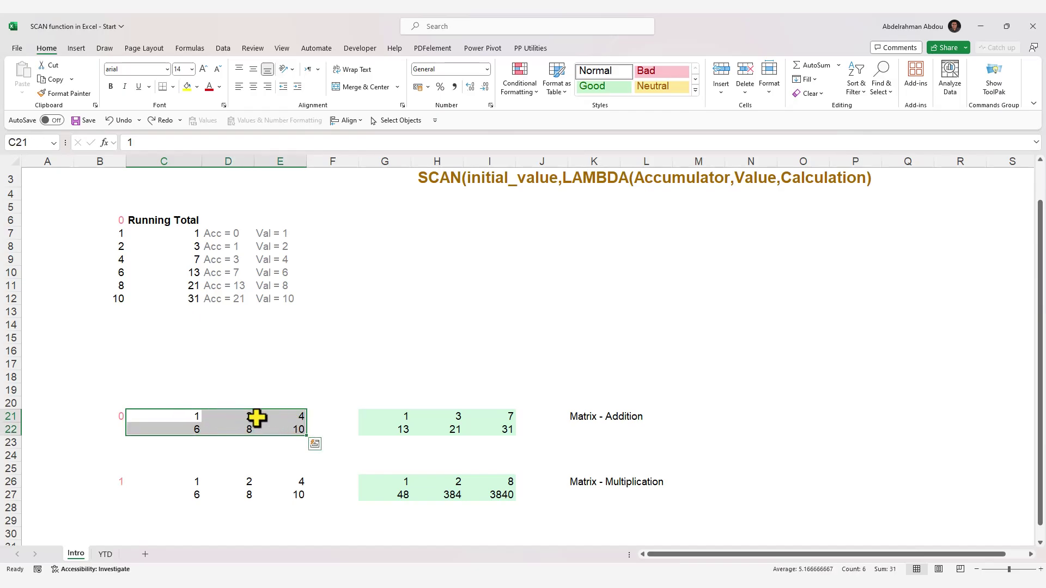
left_click(186, 428)
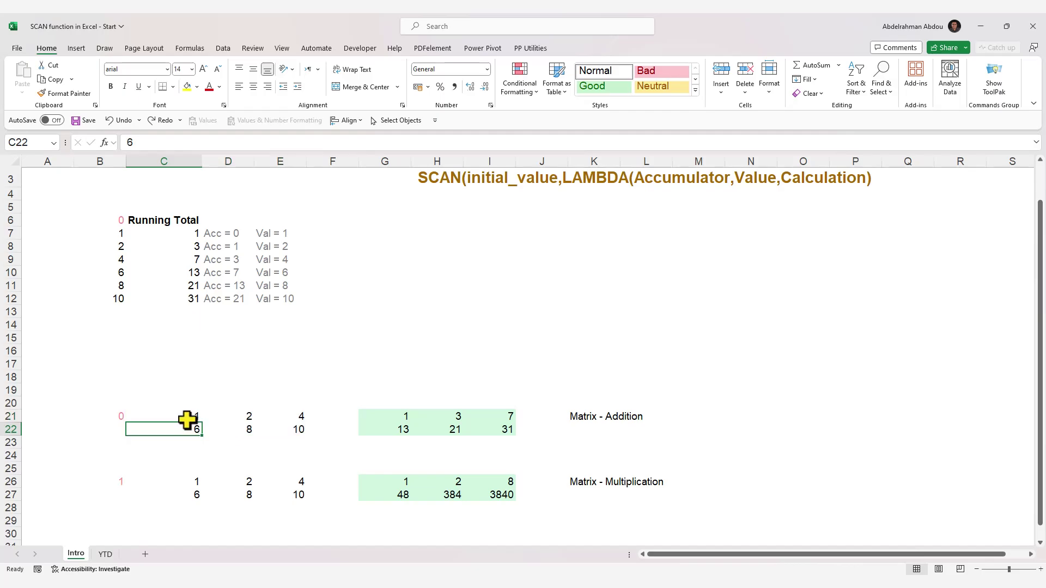
left_click(170, 417)
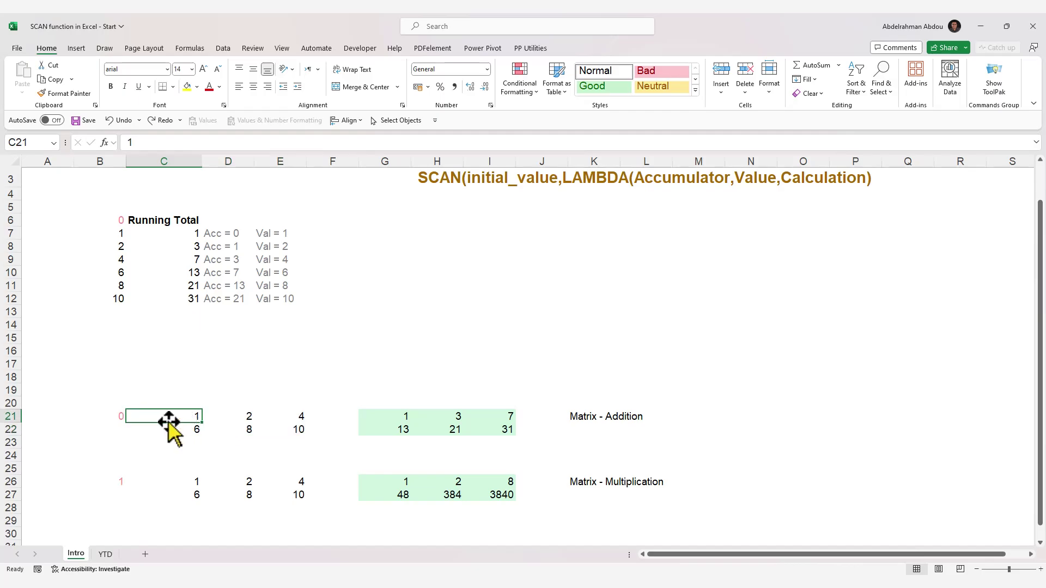
Examine the matrix addition SCAN formula in G21 and its array argument C21:E22, leaving the formula unedited
left_click(368, 418)
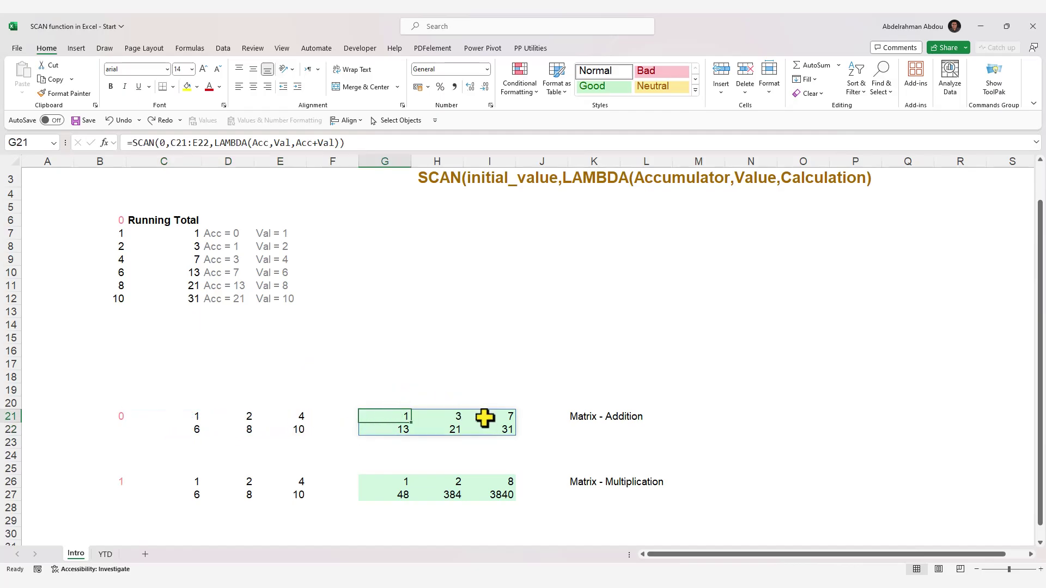
left_click(134, 143)
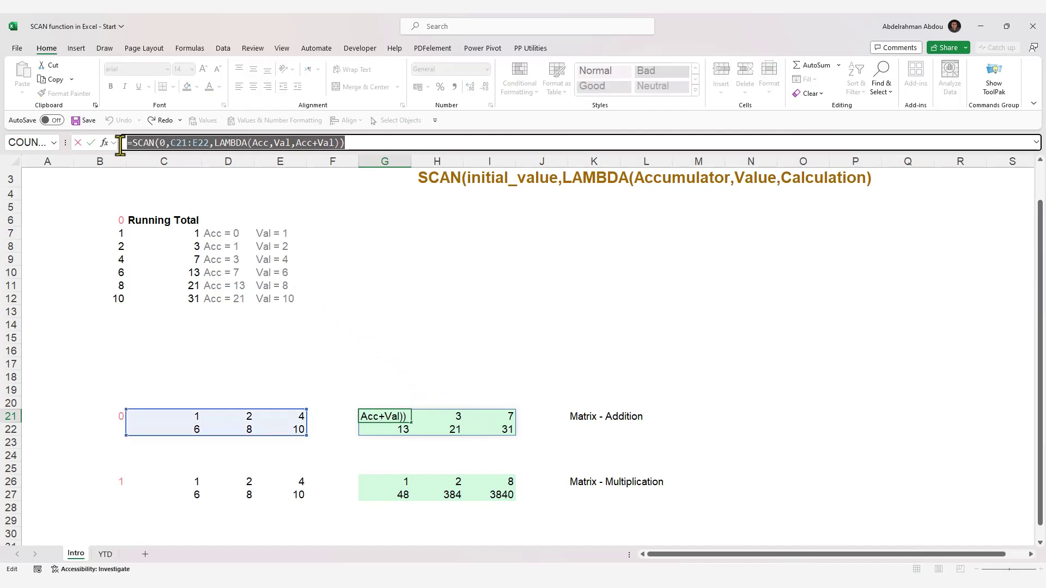
key("Escape")
left_click(363, 143)
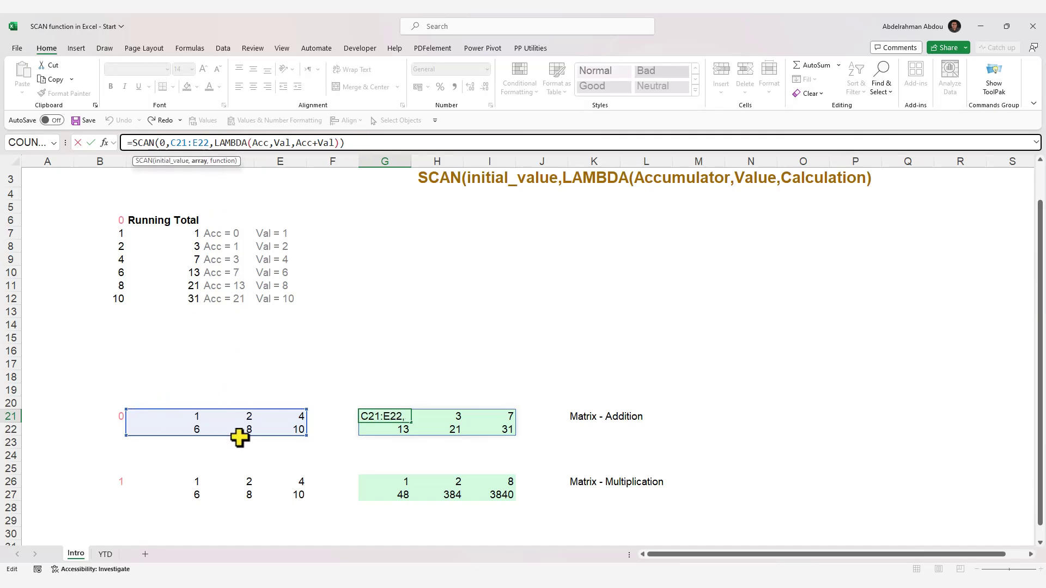
key("Escape")
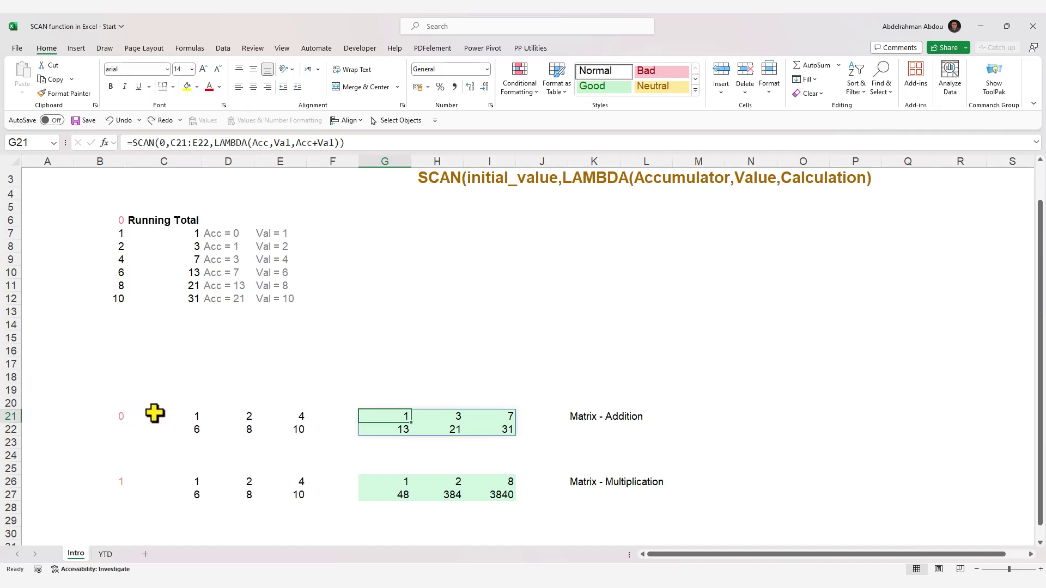
Trace how the matrix addition results in G21 and H21 build up from the initial value in B21 and cells C21:D21
left_click(301, 416)
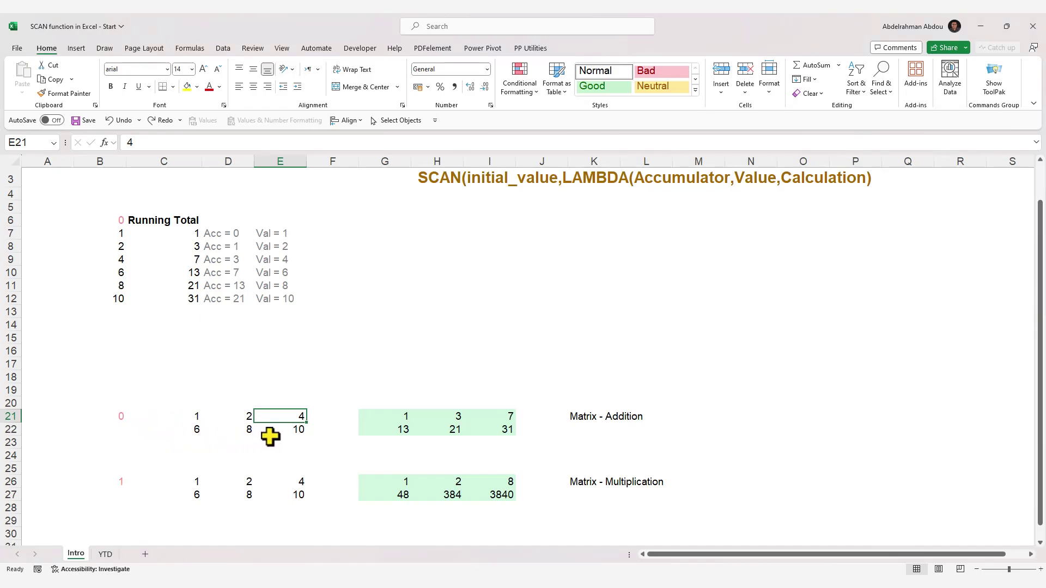
left_click(376, 418)
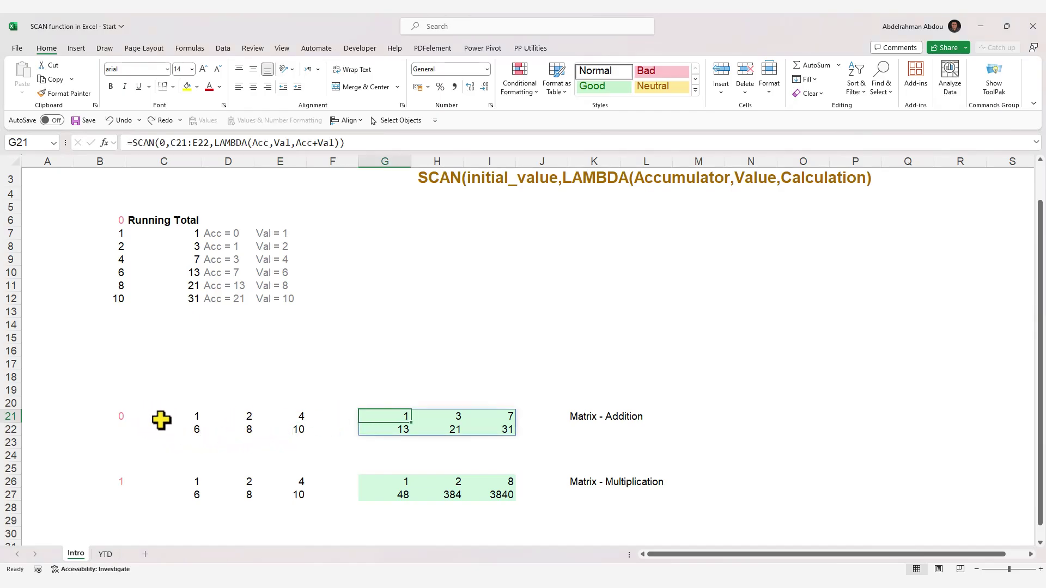
left_click(180, 420)
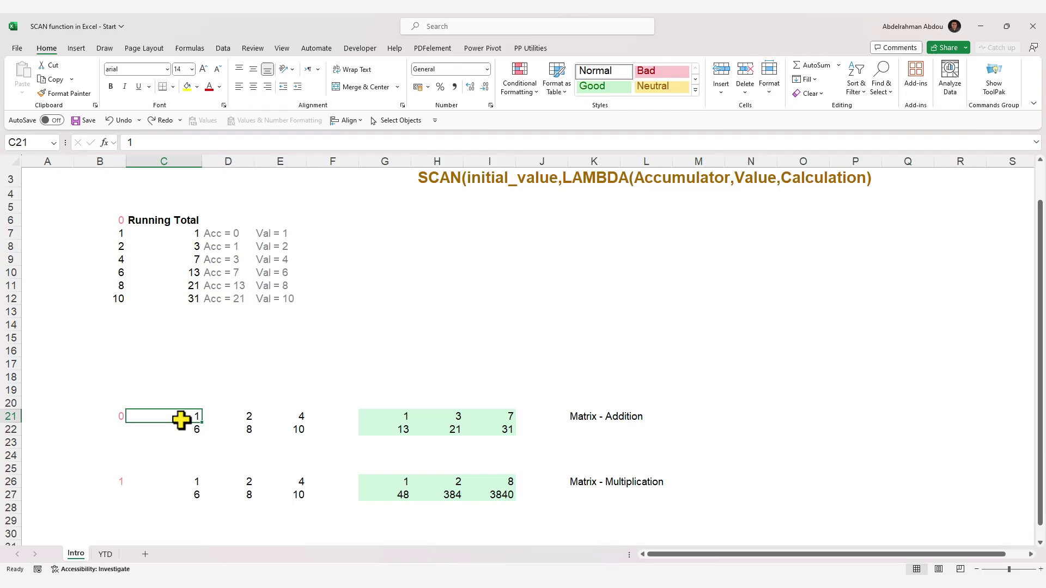
left_click(108, 418)
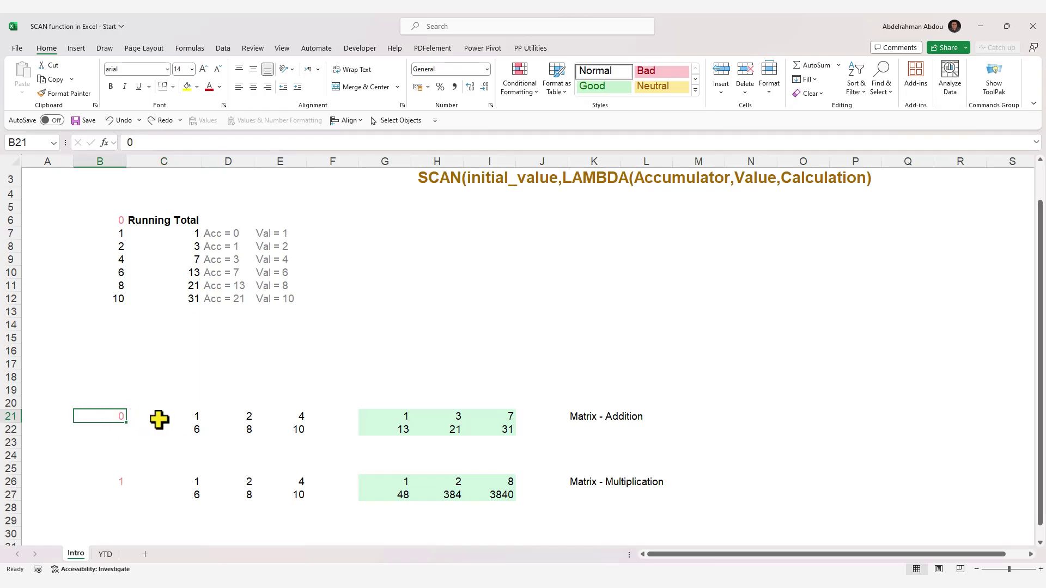
left_click(158, 419)
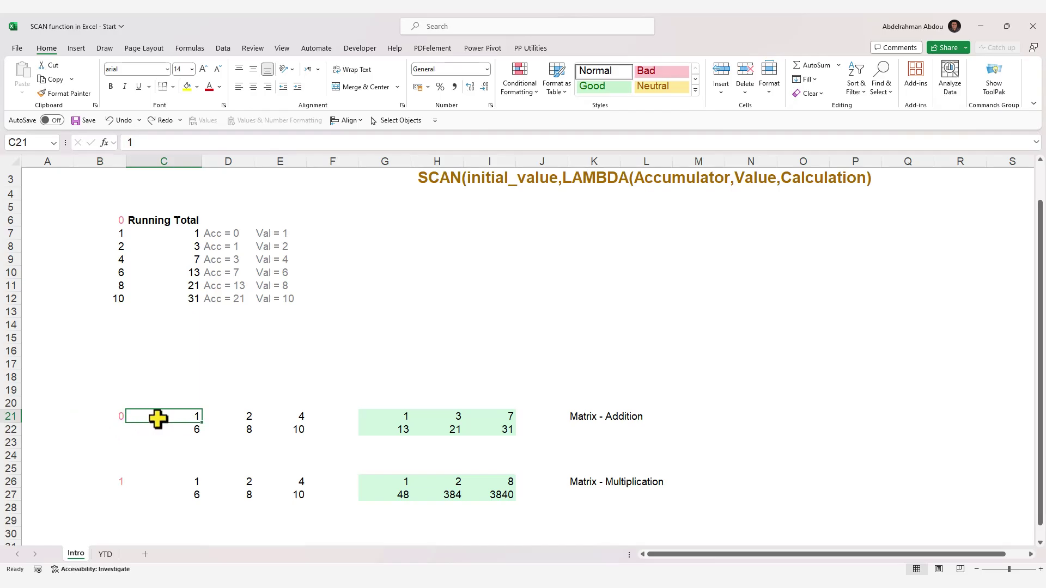
left_click(229, 417)
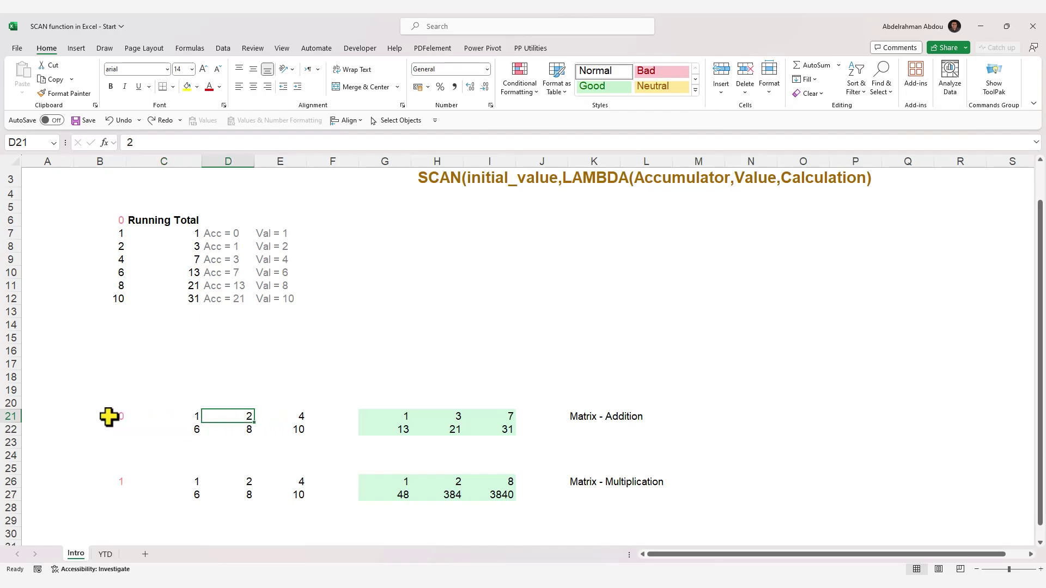
left_click_drag(108, 417, 173, 419)
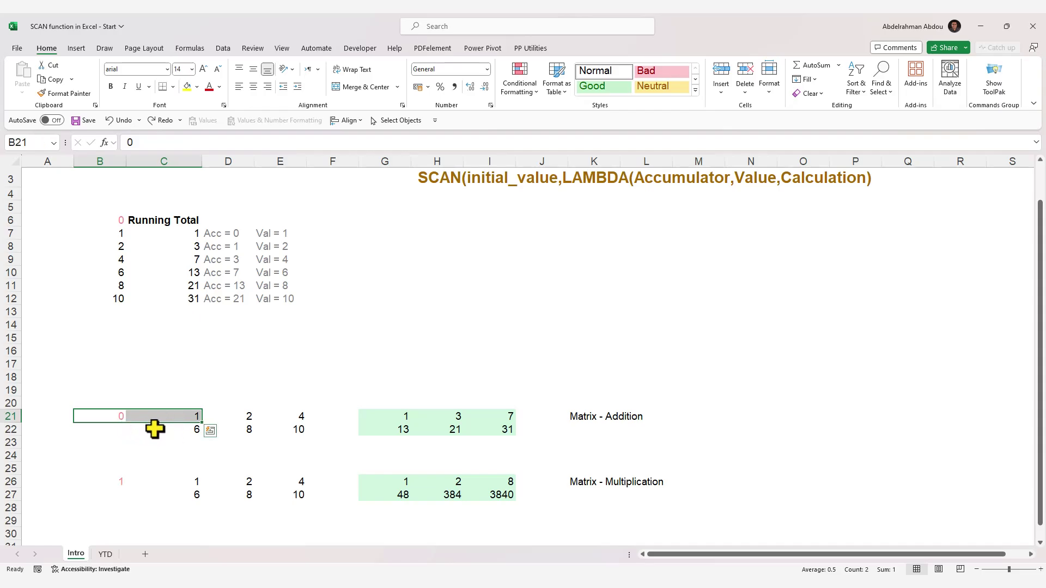
left_click(232, 416)
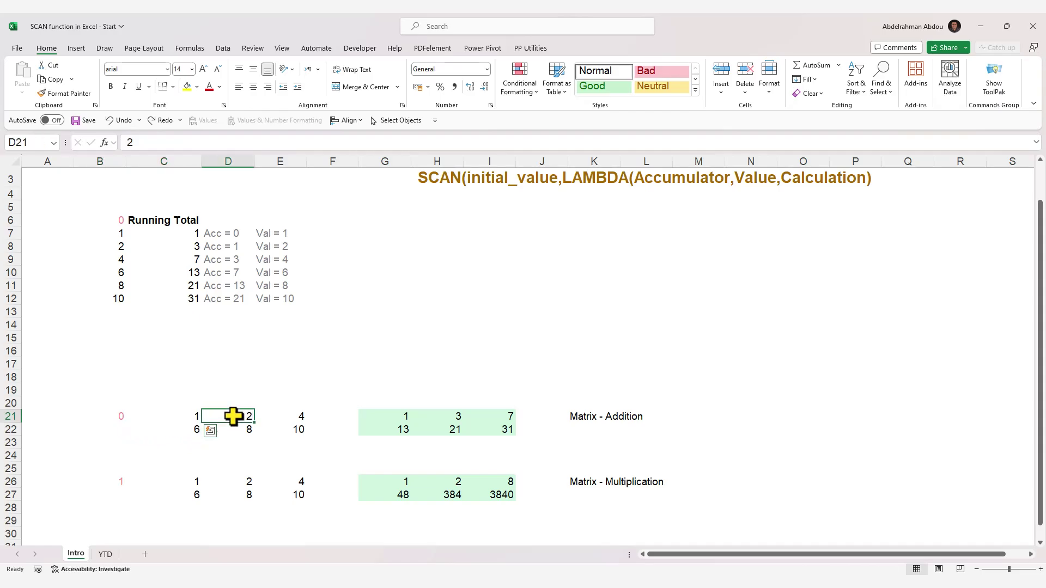
left_click(444, 416)
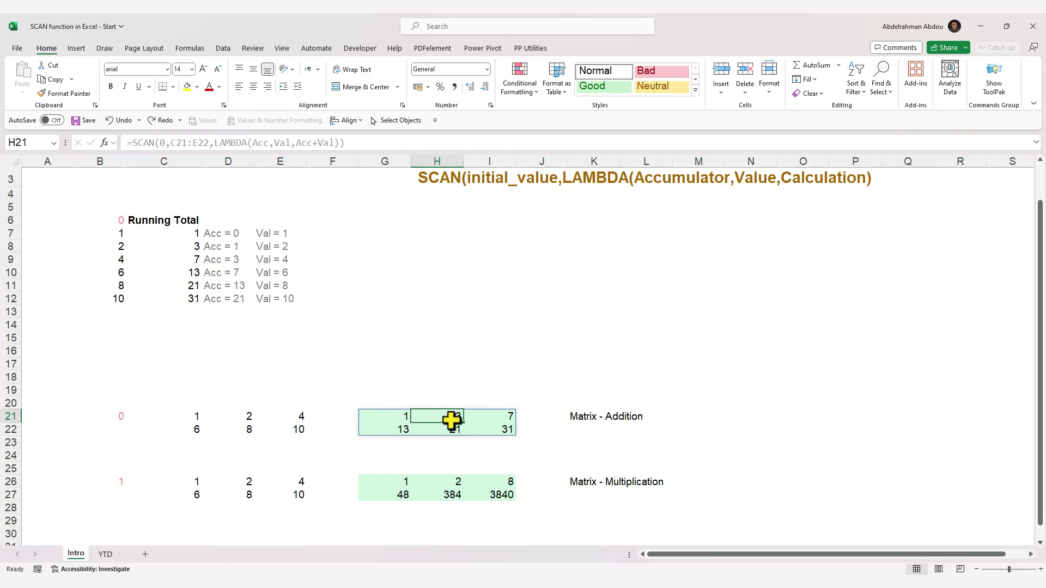
Trace how the addition result in I21 accumulates across row 21 and carries over to C22 for the result in G22
left_click(302, 419)
left_click(121, 418)
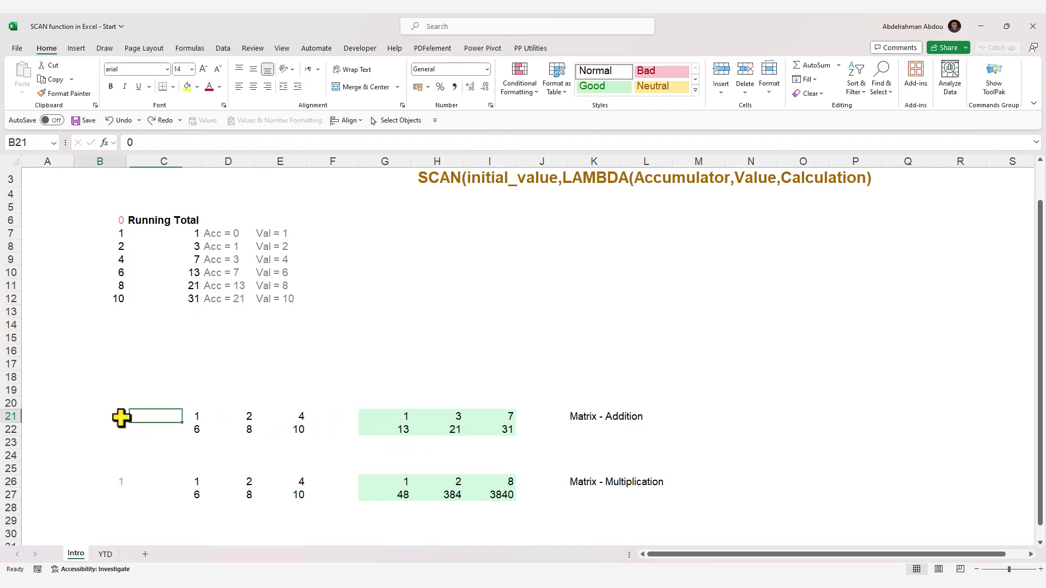
left_click_drag(121, 417, 240, 415)
left_click(292, 418)
left_click(493, 418)
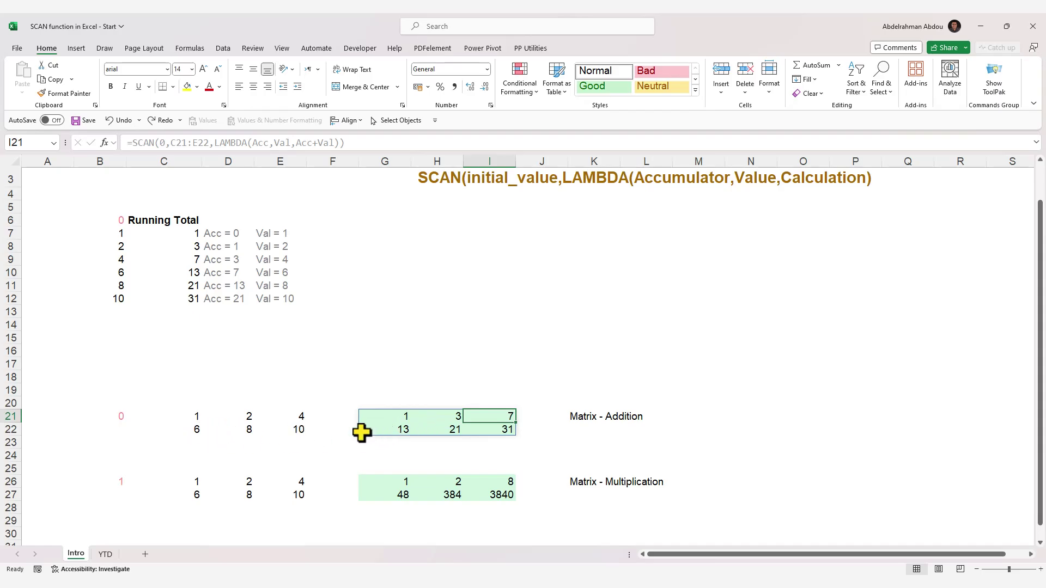
left_click(388, 433)
left_click(198, 431)
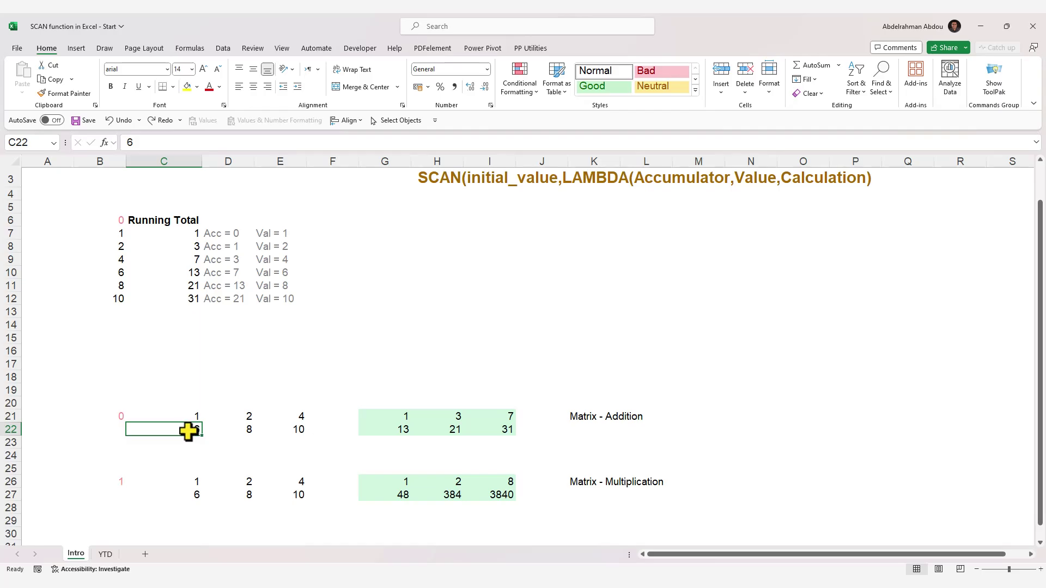
left_click_drag(116, 416, 293, 418)
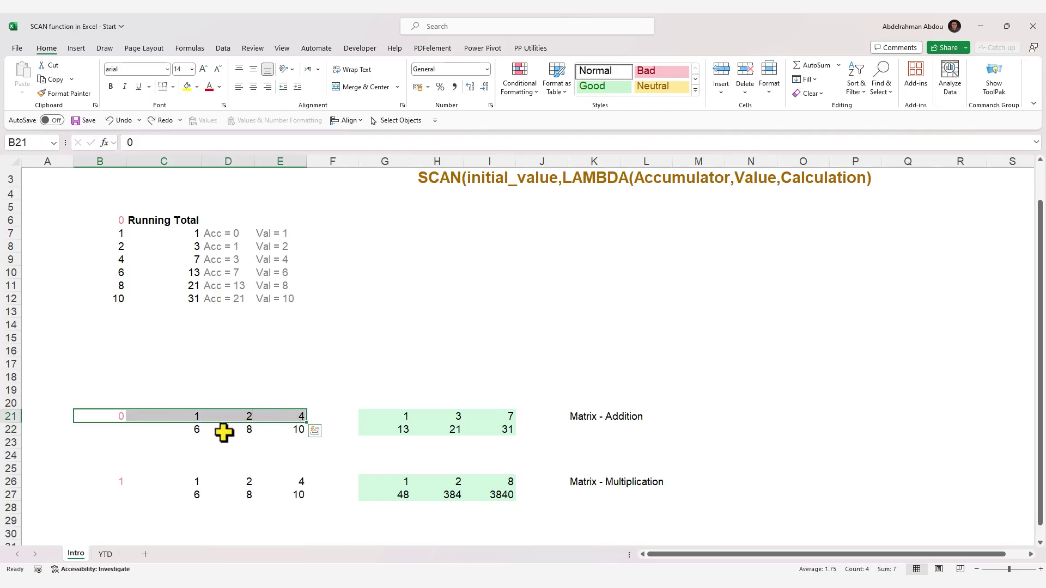
left_click(195, 430)
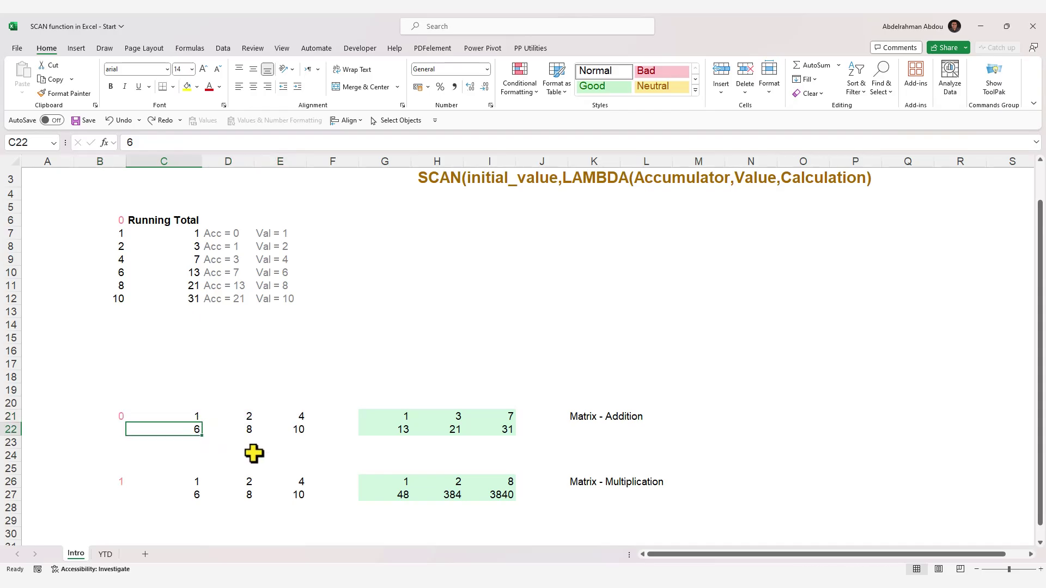
left_click(399, 430)
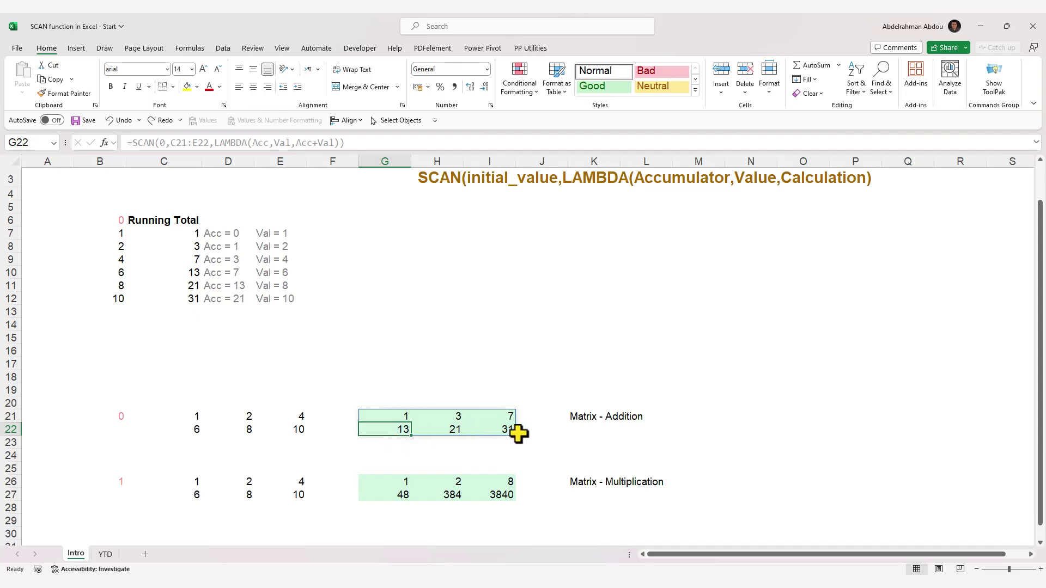
left_click(573, 417)
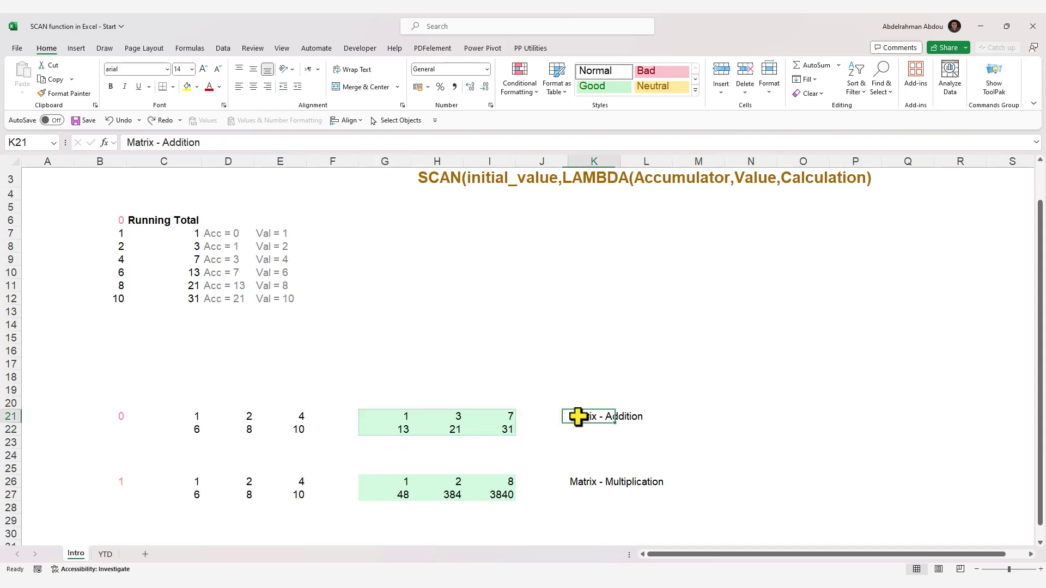
Examine the matrix multiplication SCAN formula in G26, including its Acc*Val calculation, and the initial value in B26
left_click(396, 481)
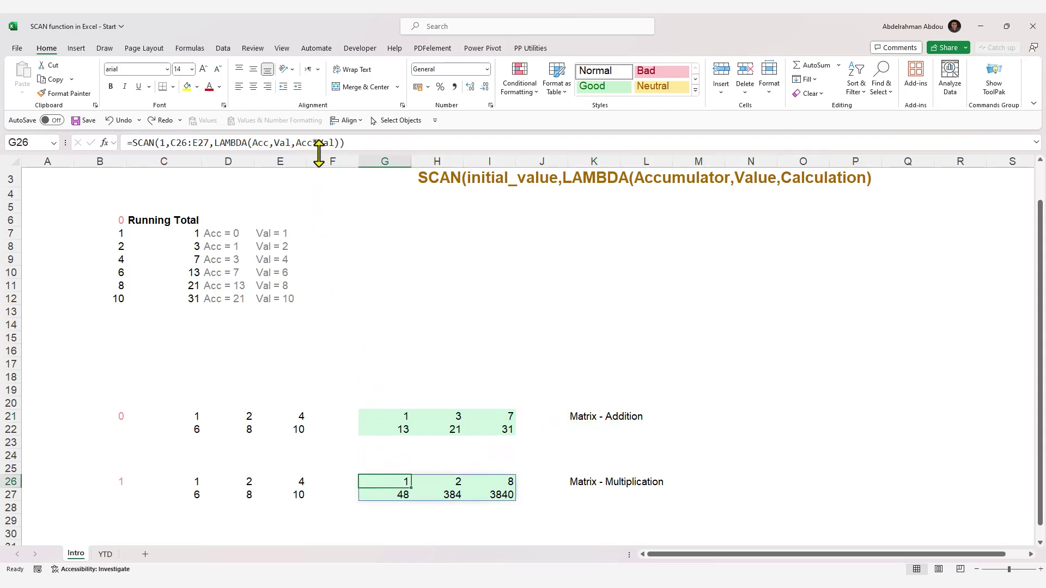
left_click(333, 142)
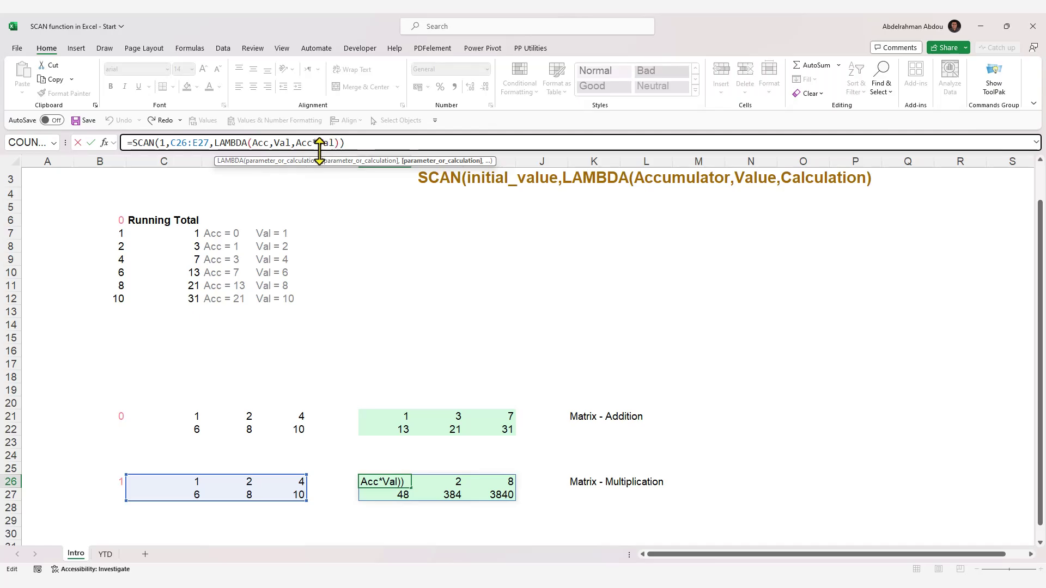
key("Escape")
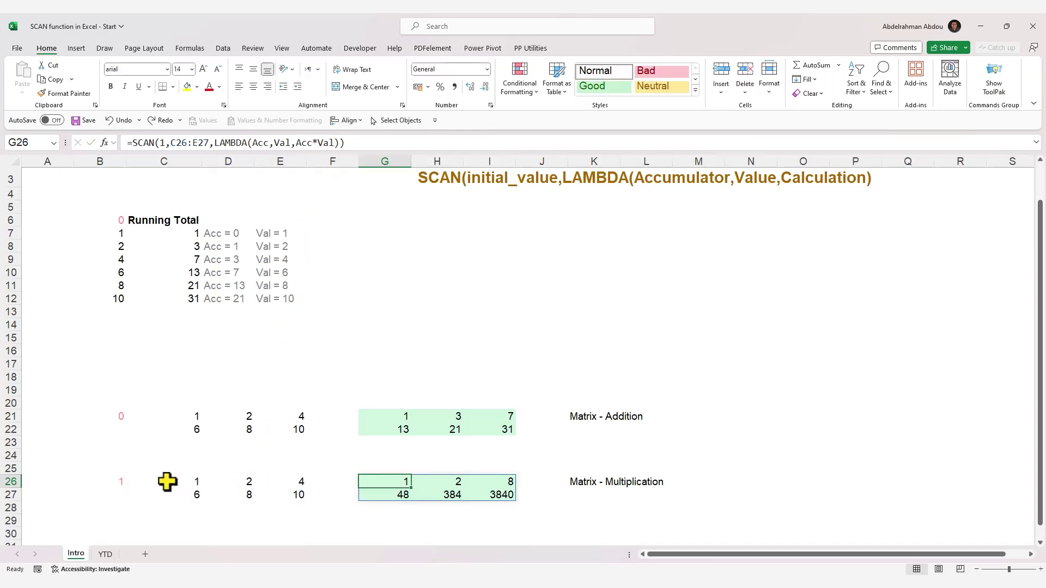
left_click(121, 484)
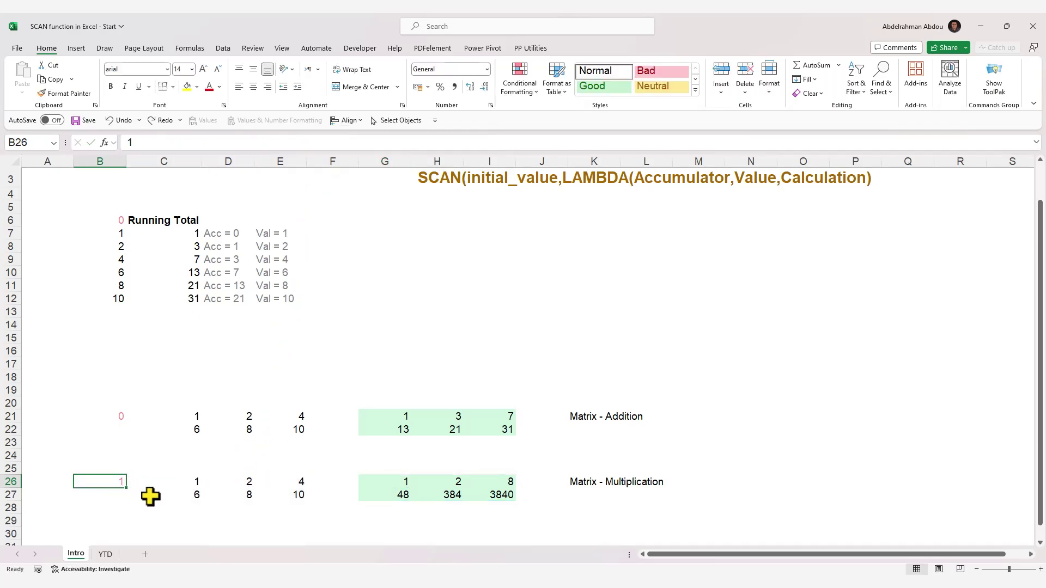
Try an initial value of 0 for the matrix multiplication, in both B26 and the SCAN formula in G26
left_click(162, 484)
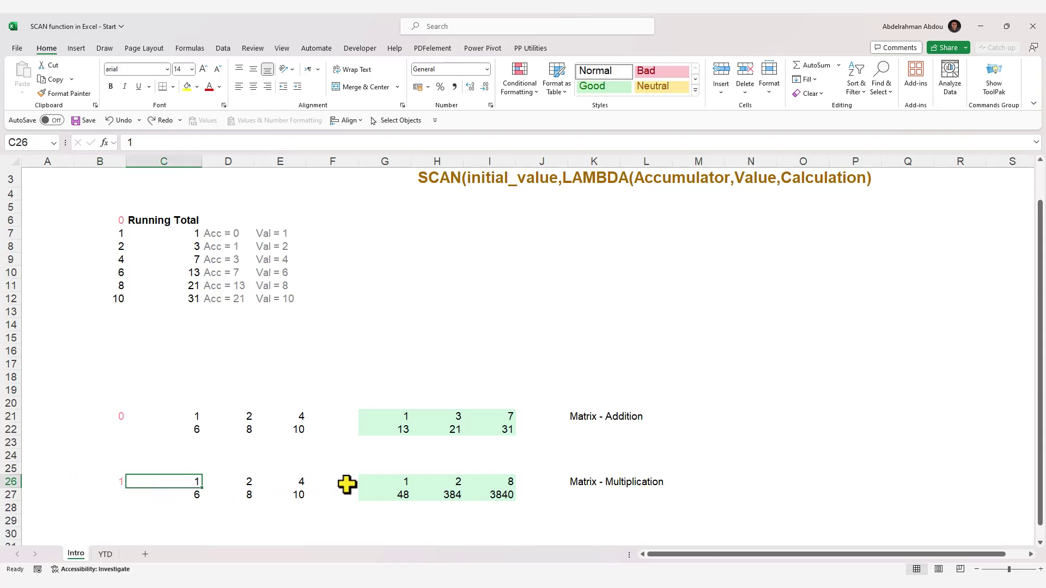
left_click(117, 483)
type("0")
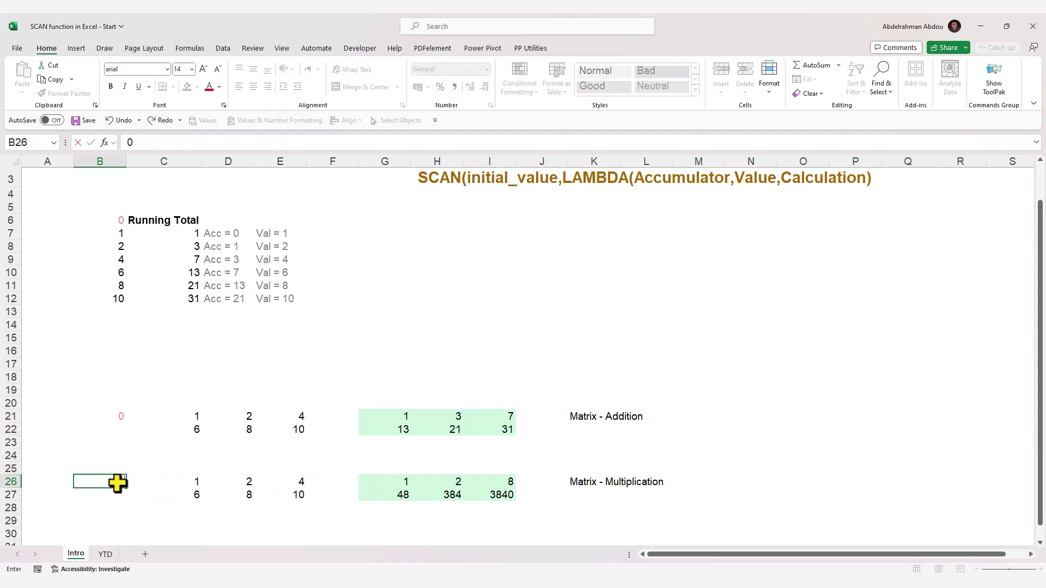
key("Return")
left_click(399, 480)
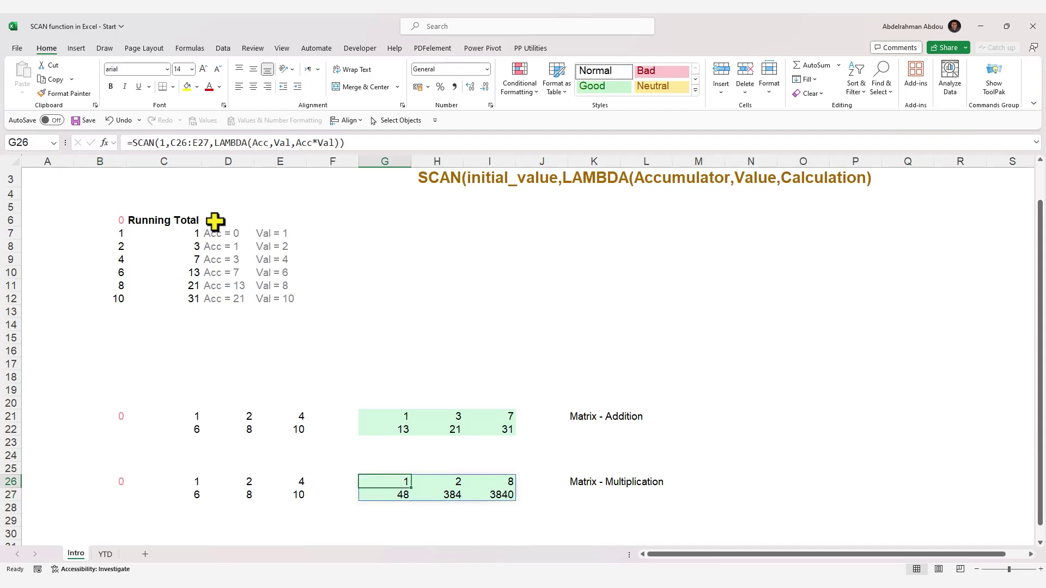
double_click(164, 145)
key("Return")
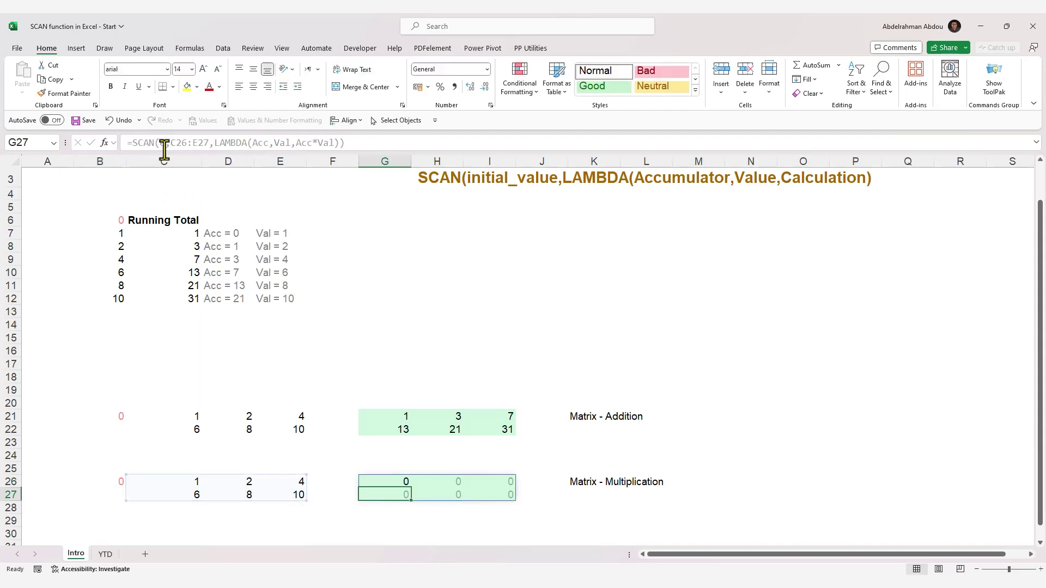
Trace how the initial value in B26 multiplies through C26 and D26 into the matrix multiplication results in G26 and H26
left_click(402, 479)
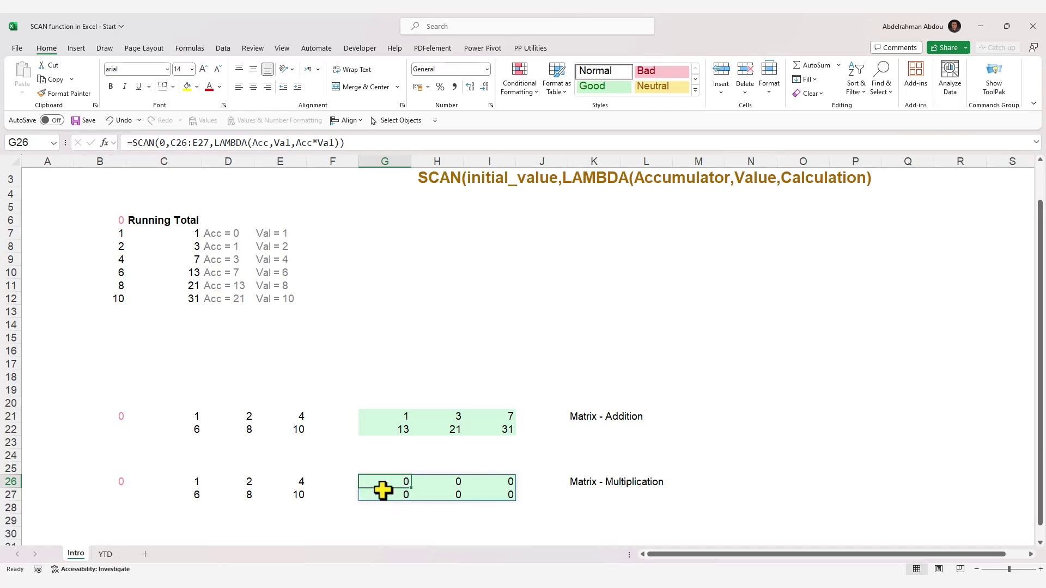
left_click(114, 482)
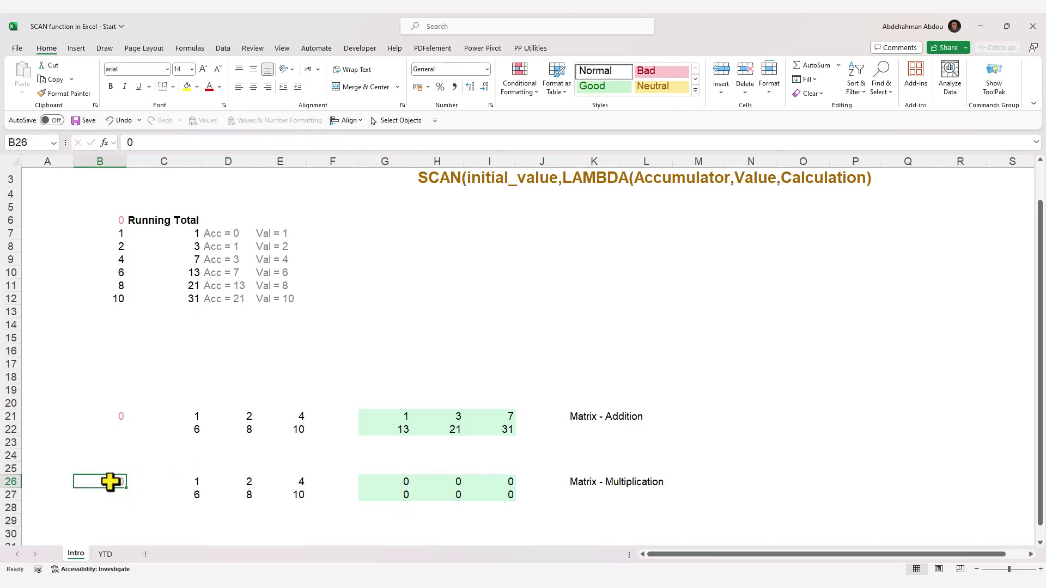
left_click(155, 483)
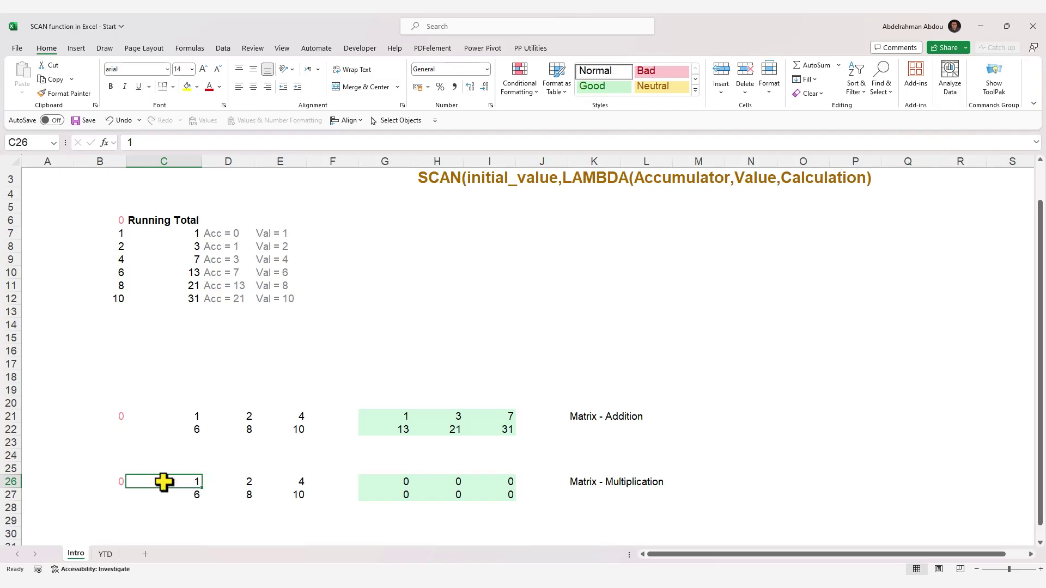
left_click(207, 483)
left_click_drag(110, 483, 182, 481)
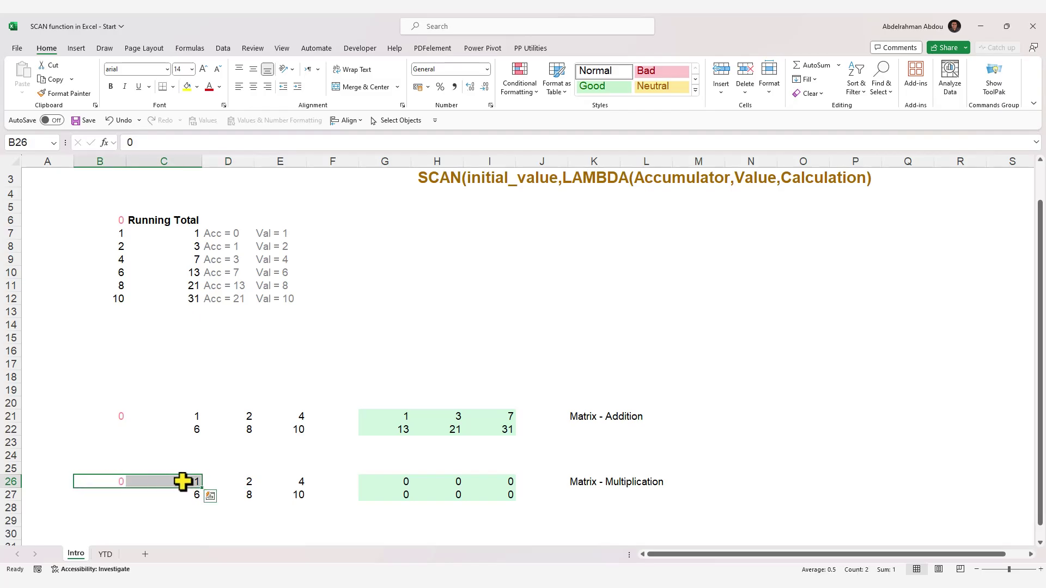
left_click(225, 484)
left_click(442, 483)
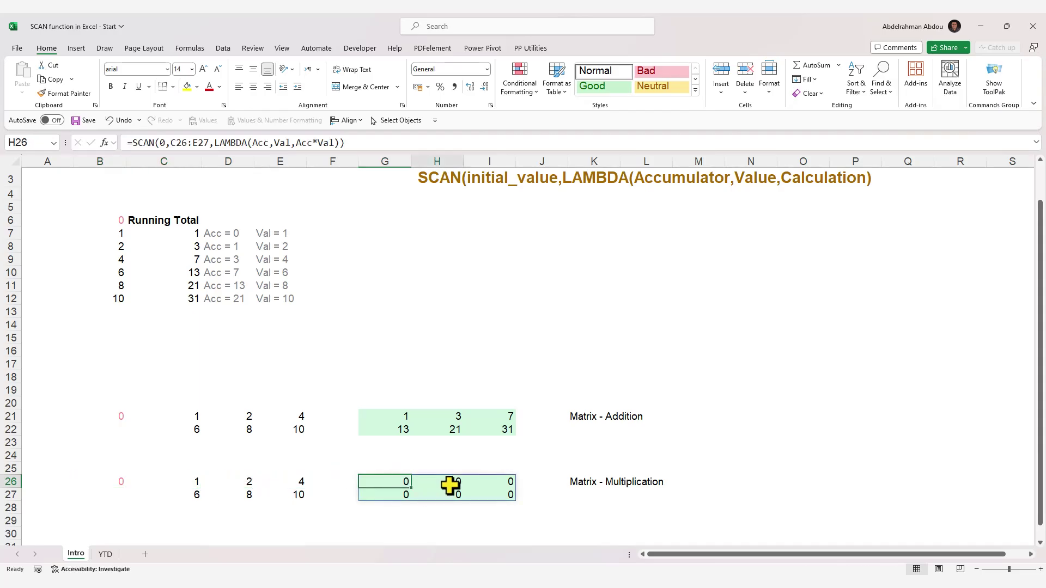
left_click(179, 485)
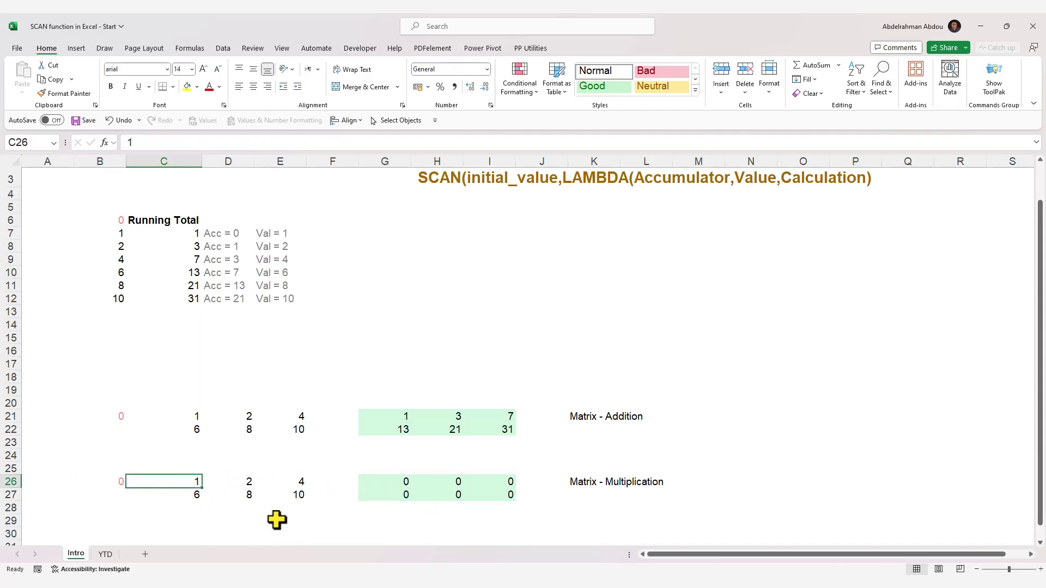
Undo the initial value changes in the G26 formula and in B26
key("ctrl+z")
key("ctrl+z")
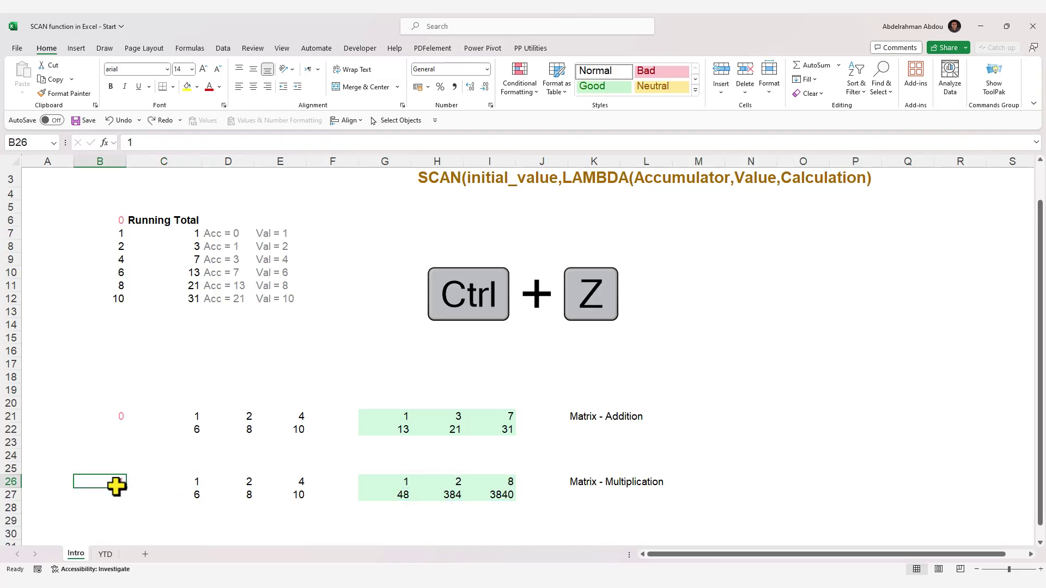
left_click(162, 485)
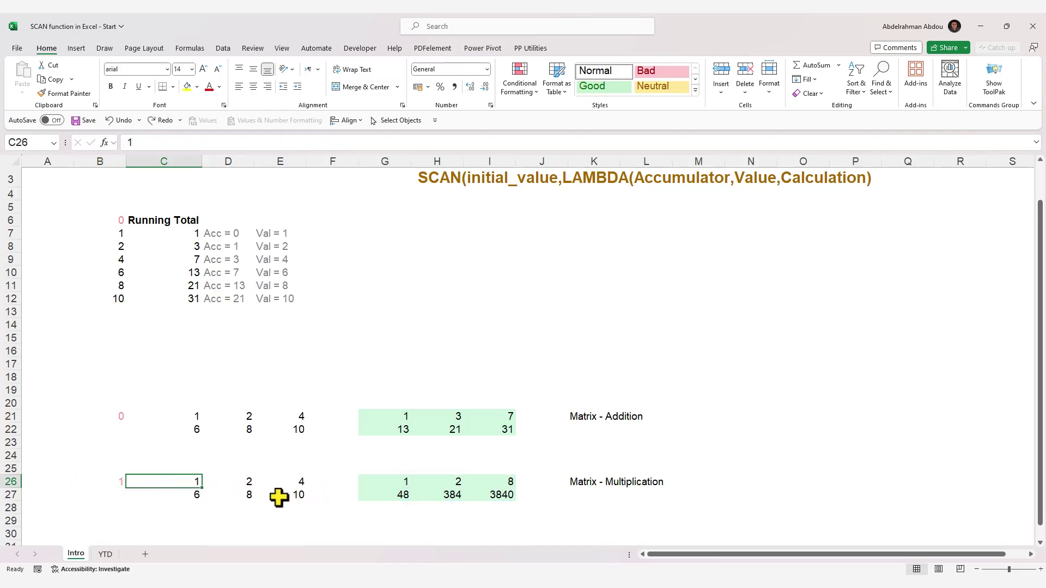
Trace how the multiplication accumulates across B26:E26 and carries over through C27:E27 into the results in row 27
left_click_drag(117, 482, 289, 480)
left_click_drag(166, 496, 296, 496)
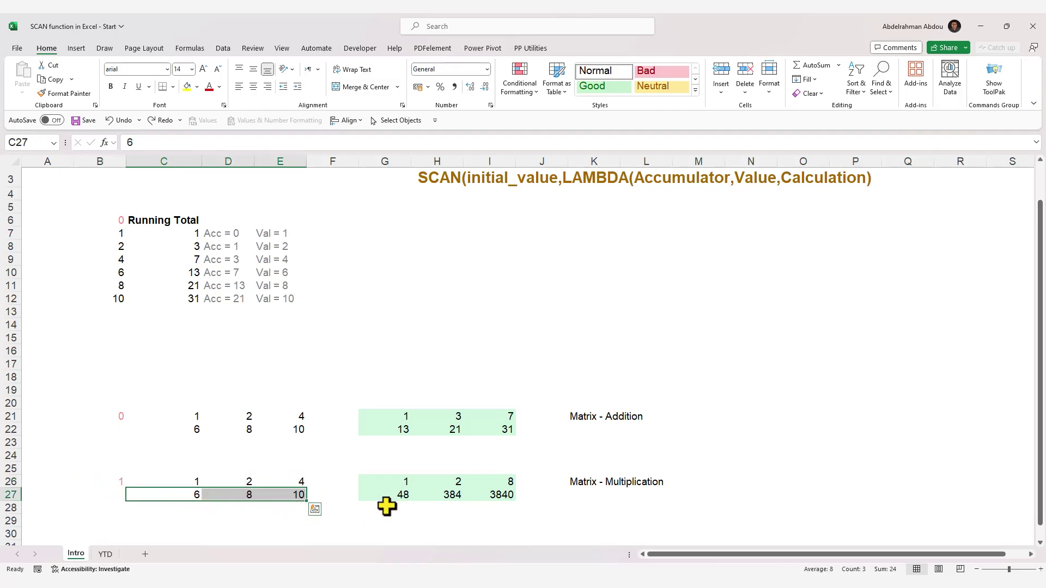
left_click(401, 491)
left_click(472, 512)
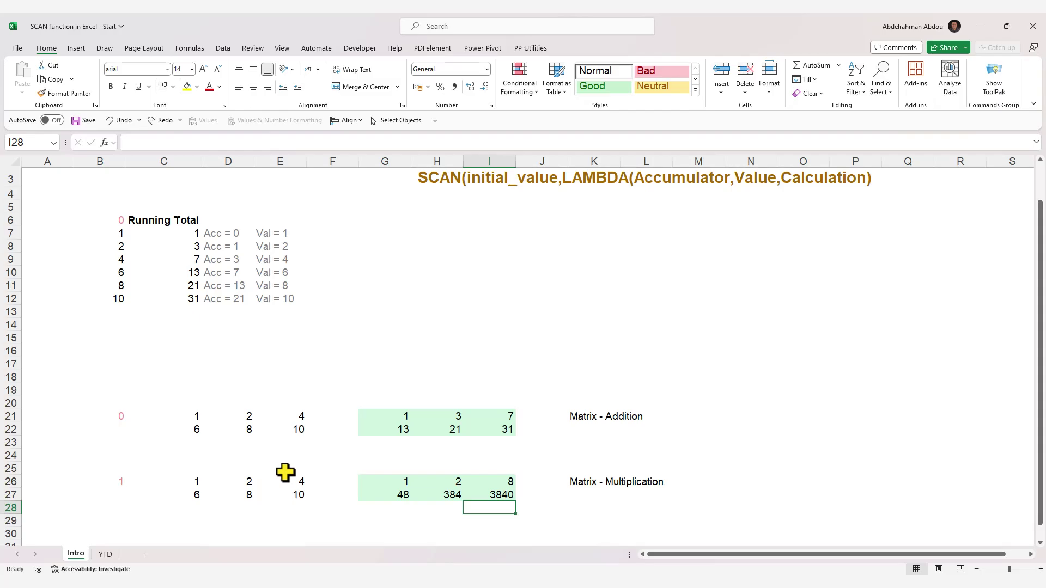
Examine the order in which SCAN reads the addition array C21:E22, going across row 21 before row 22
left_click_drag(185, 420, 286, 429)
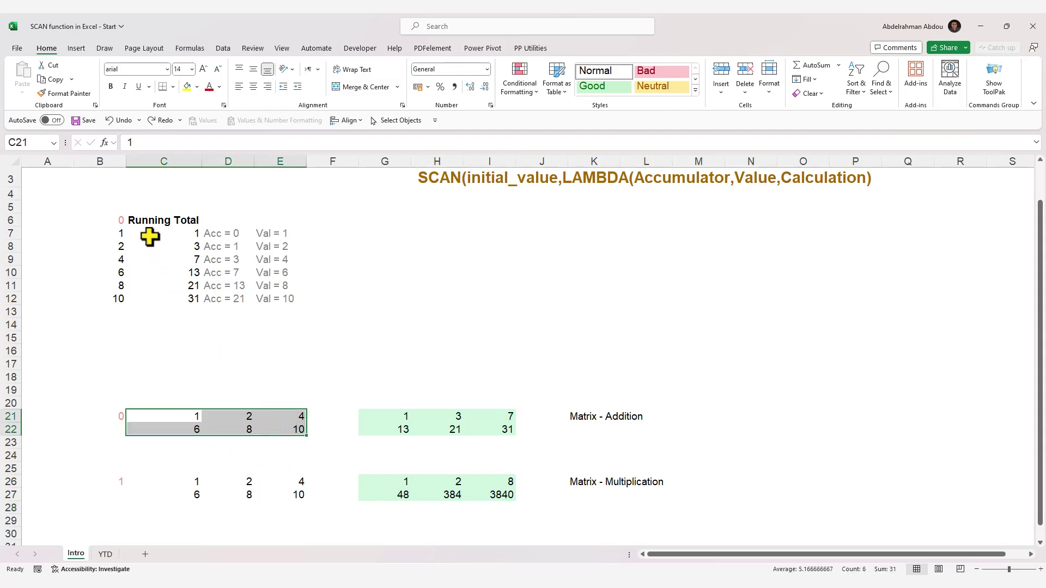
left_click(159, 417)
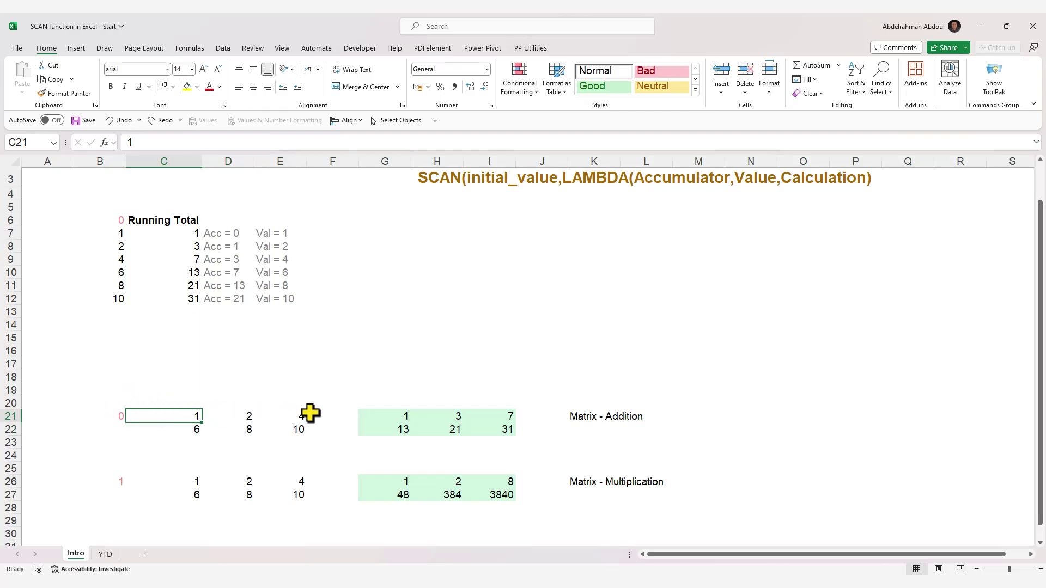
left_click(166, 430)
left_click_drag(207, 432, 297, 433)
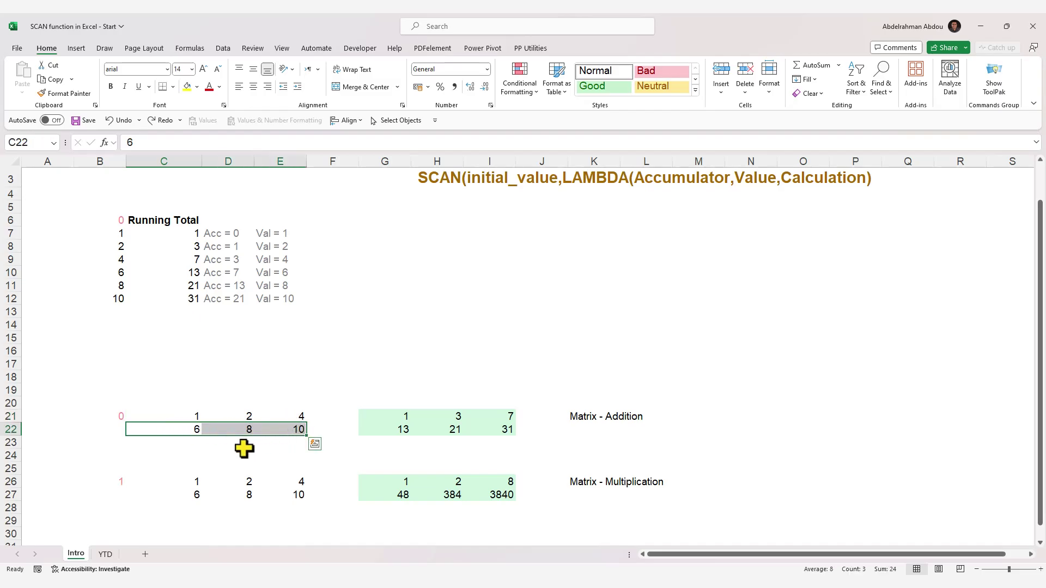
left_click(244, 447)
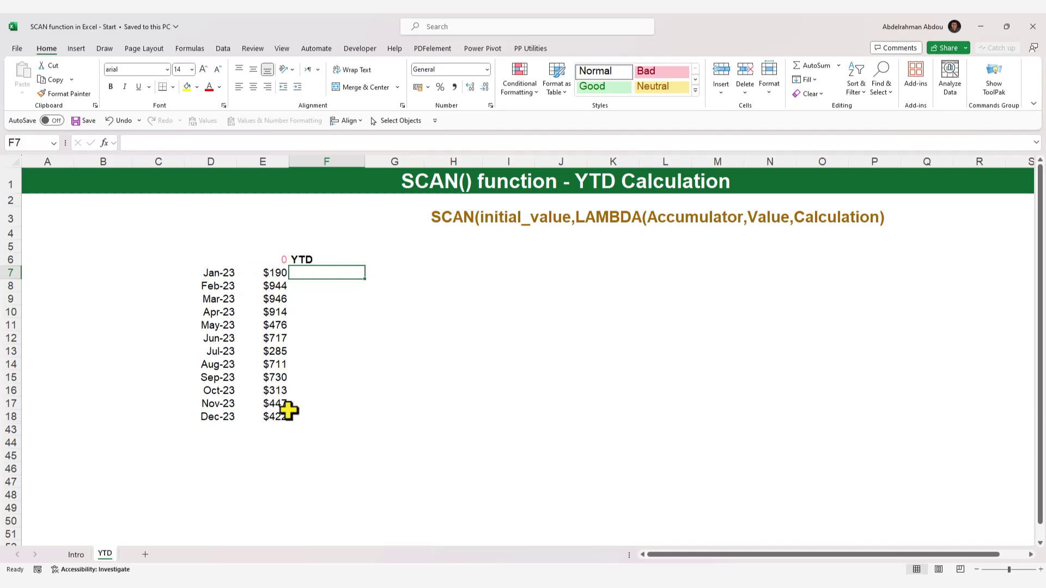
Begin a SCAN formula in F7 of the YTD sheet with initial value 0 and array E7:E18
type("=")
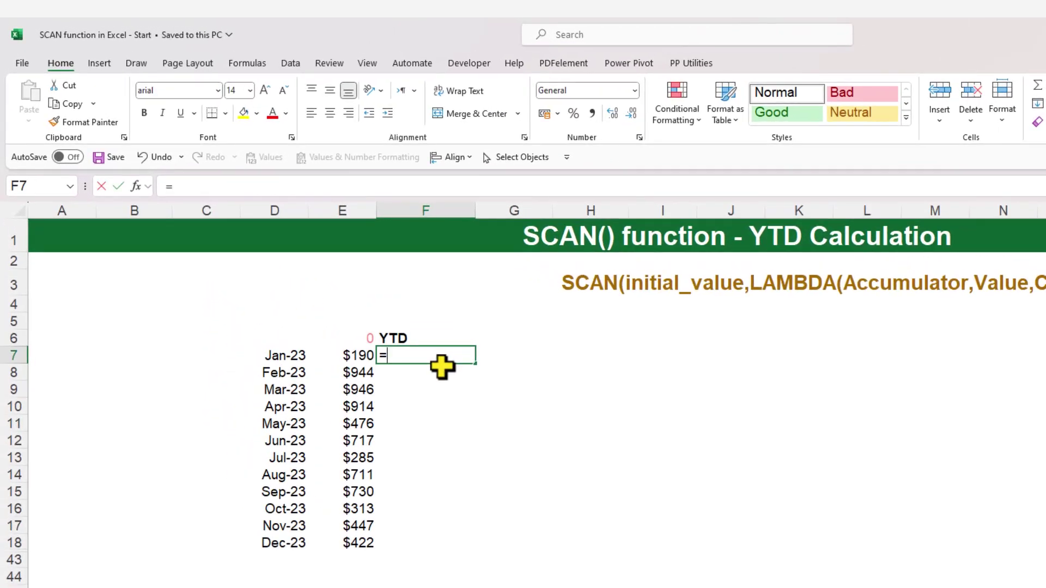
type("sca")
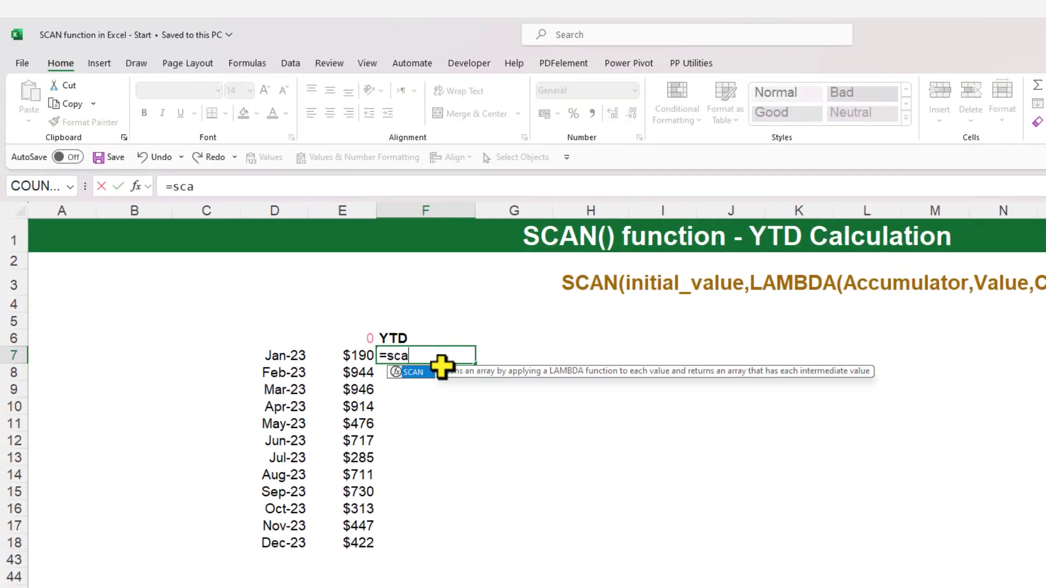
key("Tab")
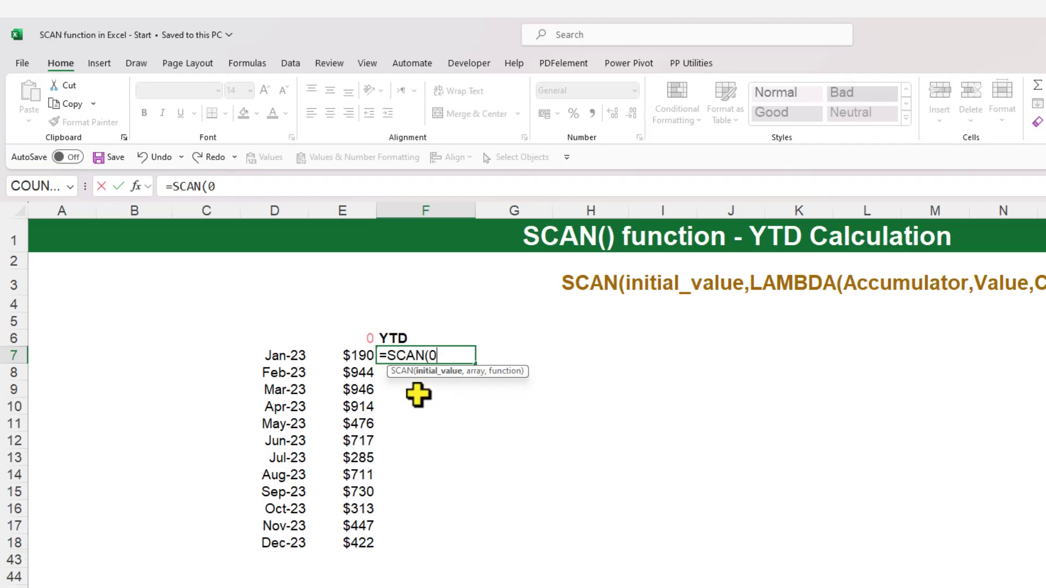
type("0,")
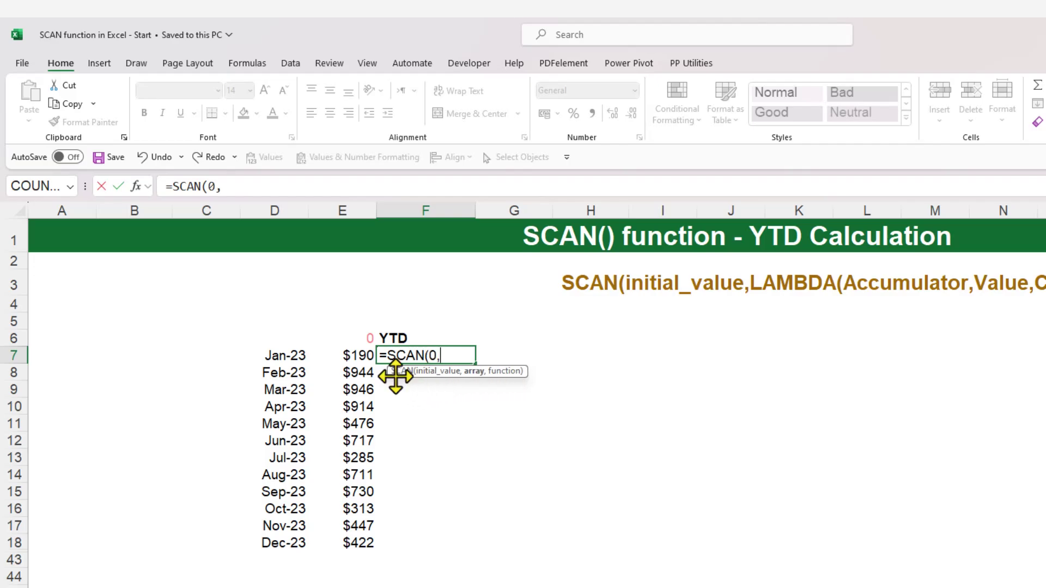
left_click_drag(348, 366, 346, 542)
type(",")
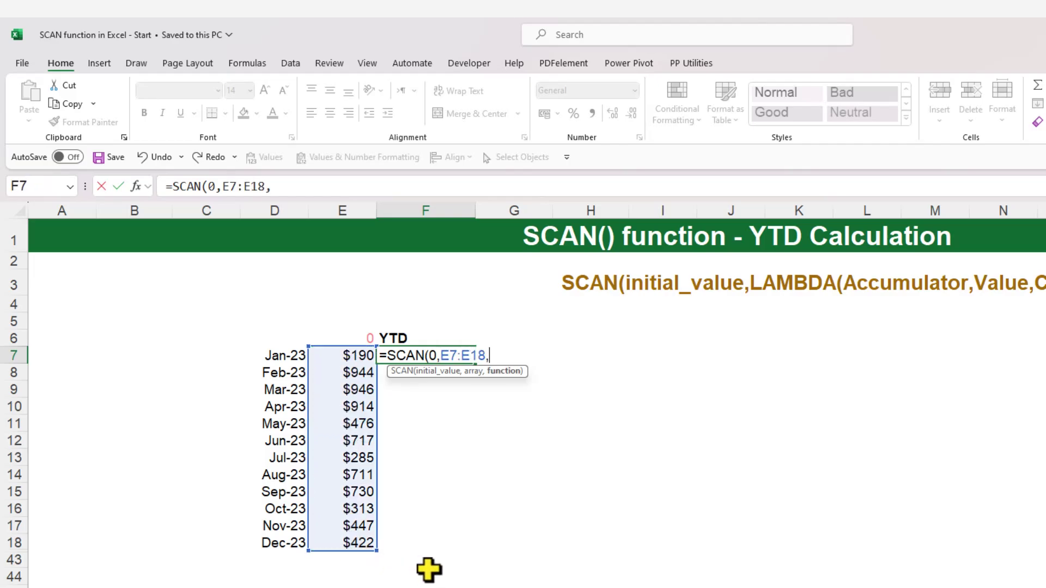
Add a LAMBDA with the parameters Acc and Val as the function argument of the SCAN formula
type("lamb")
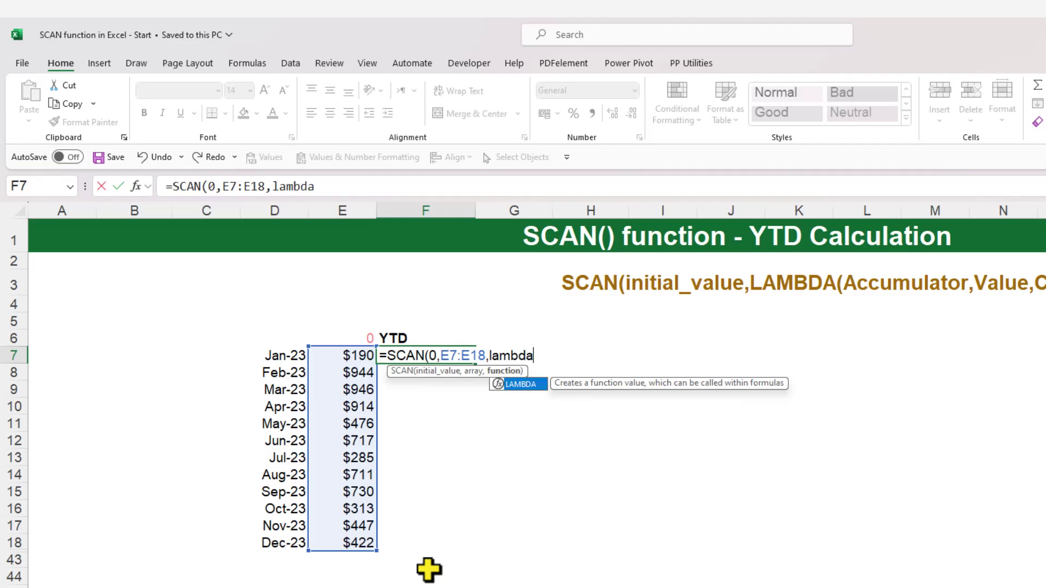
type("da")
key("Tab")
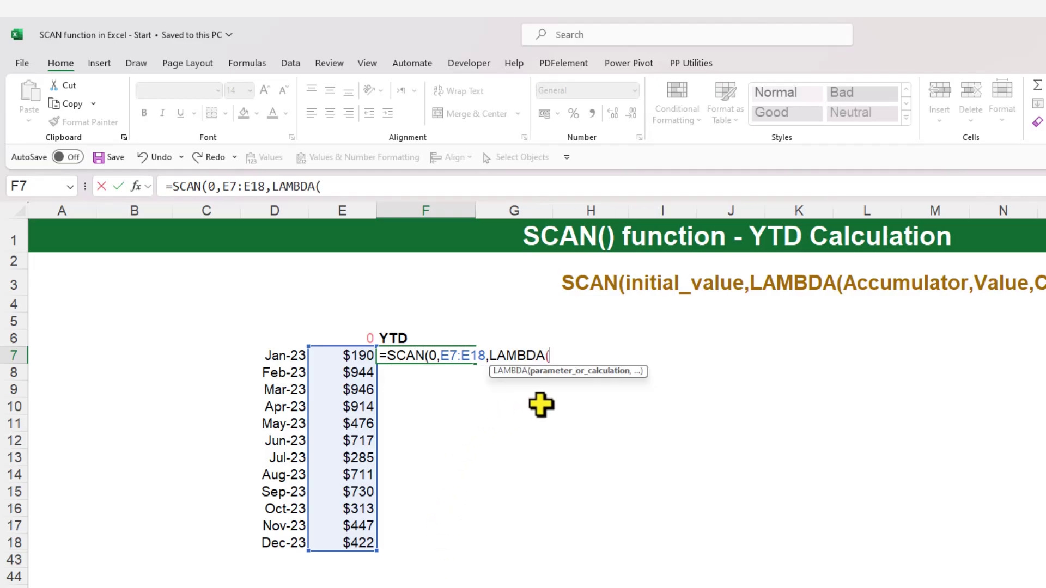
type("Acc")
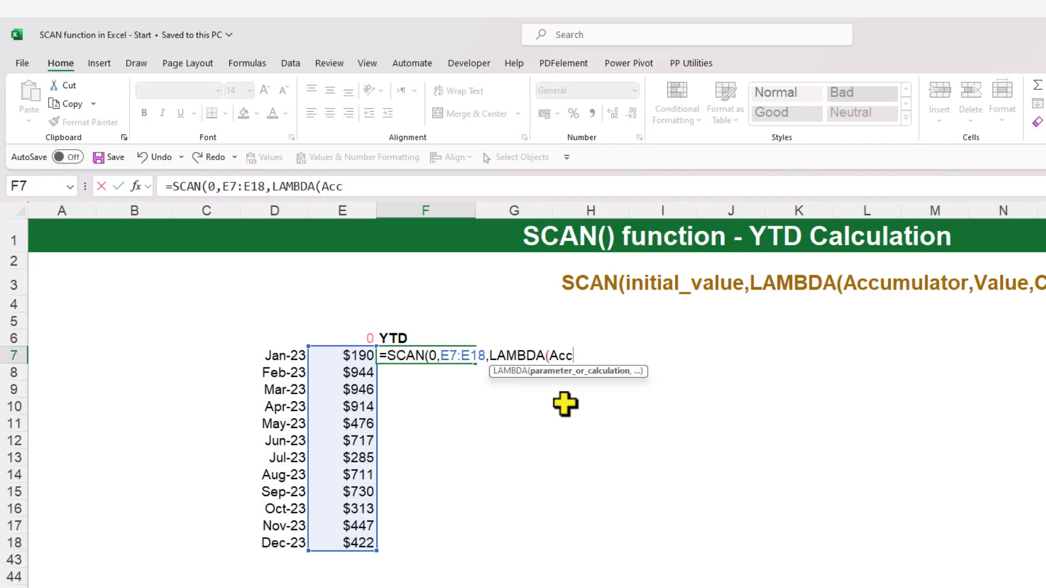
type(",")
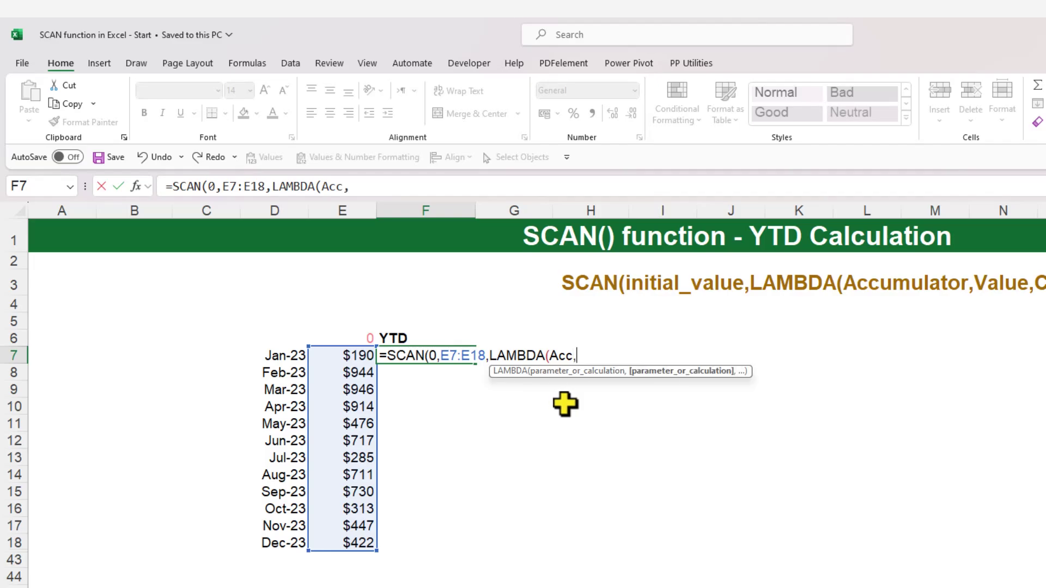
type("Val")
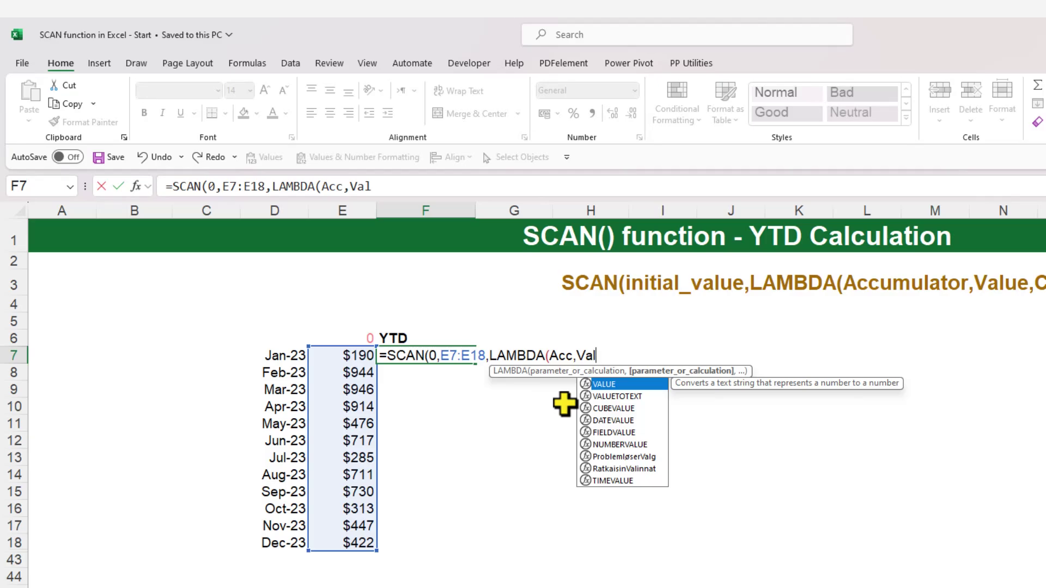
key("Escape")
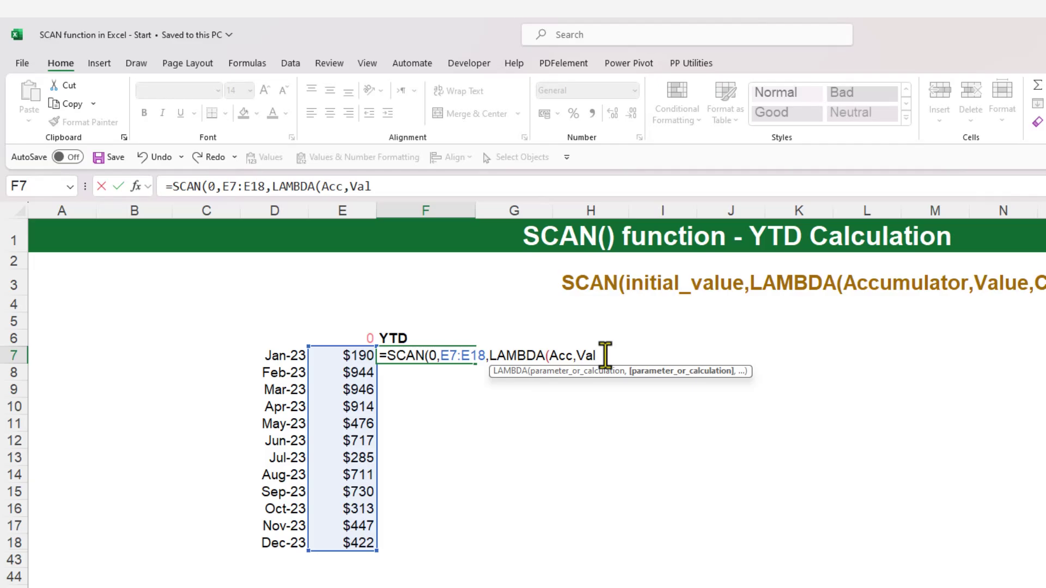
Complete the LAMBDA with the calculation Acc+Val and enter the finished YTD formula in F7
type(",")
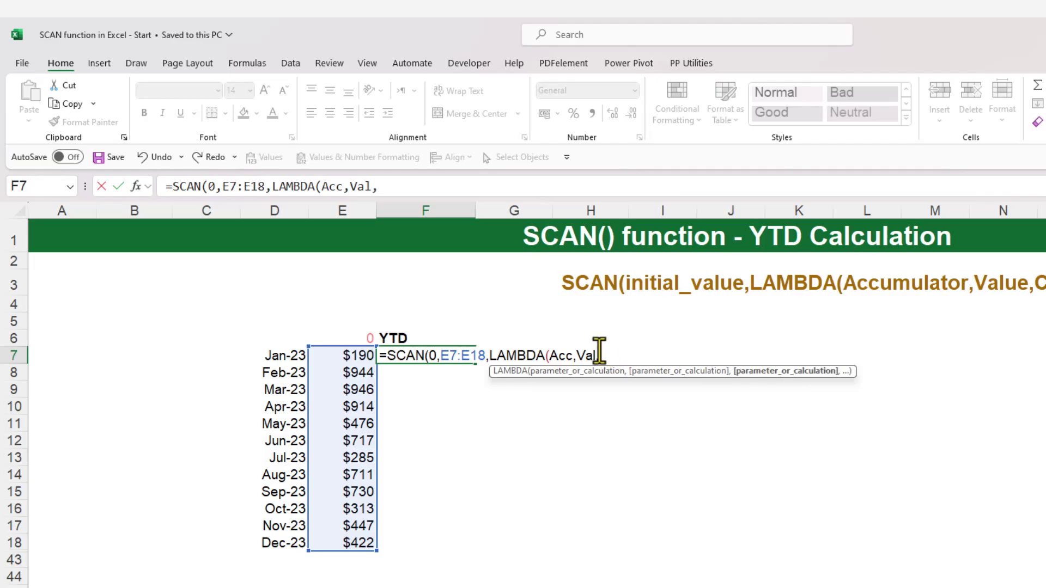
type("Ac")
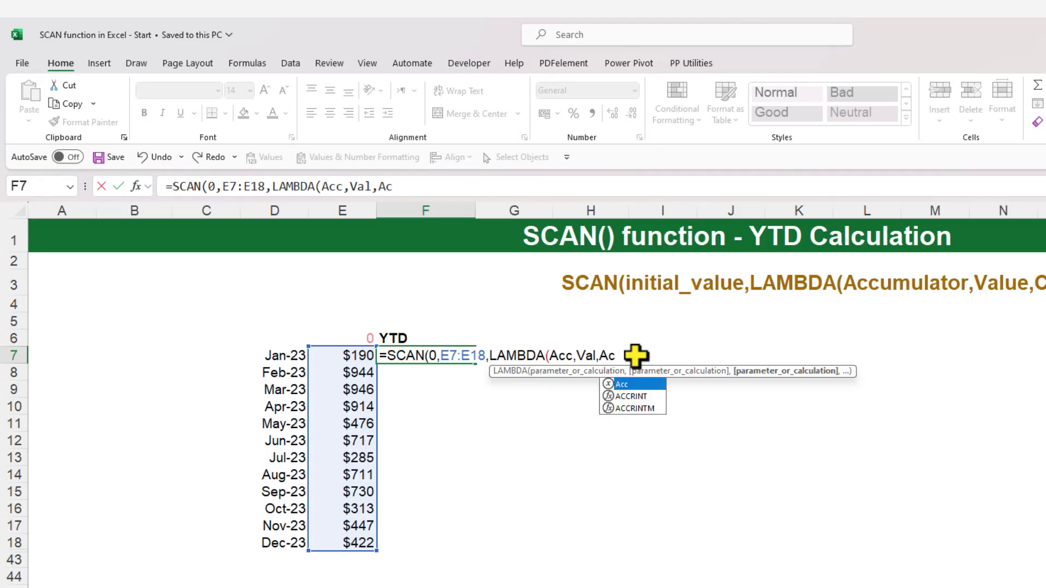
type("c+Val")
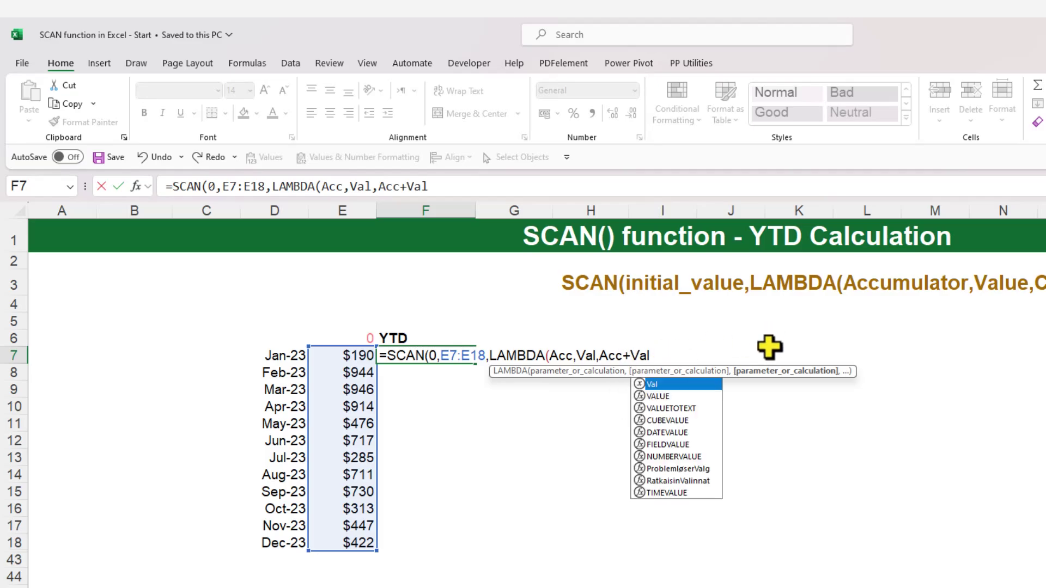
type(")")
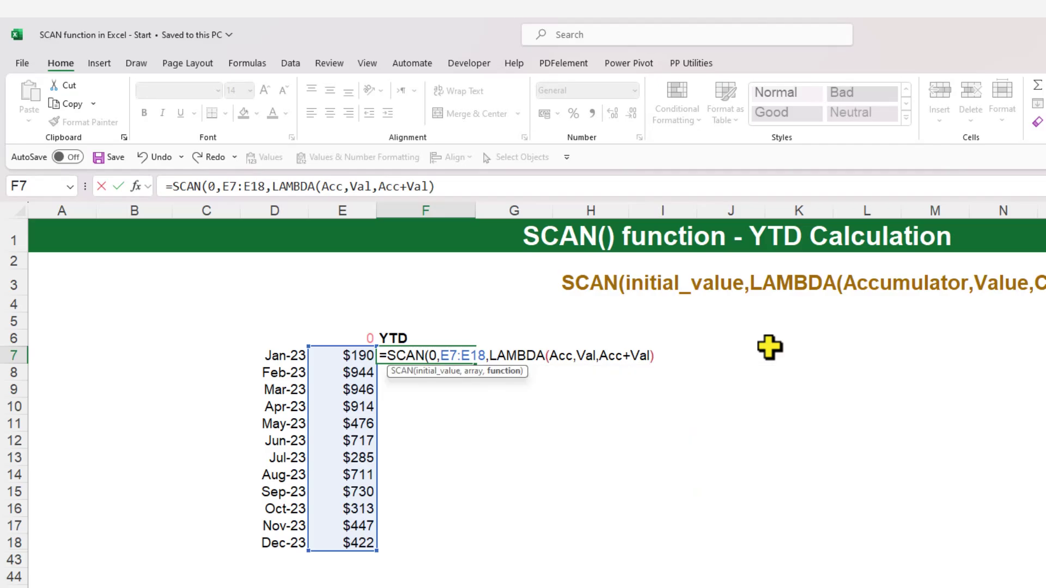
type(")")
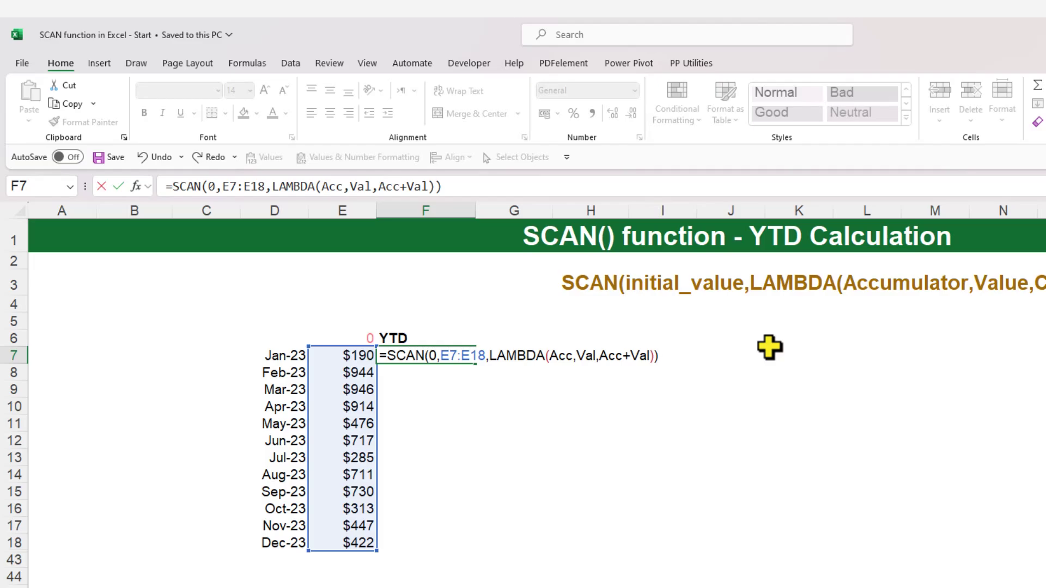
key("Return")
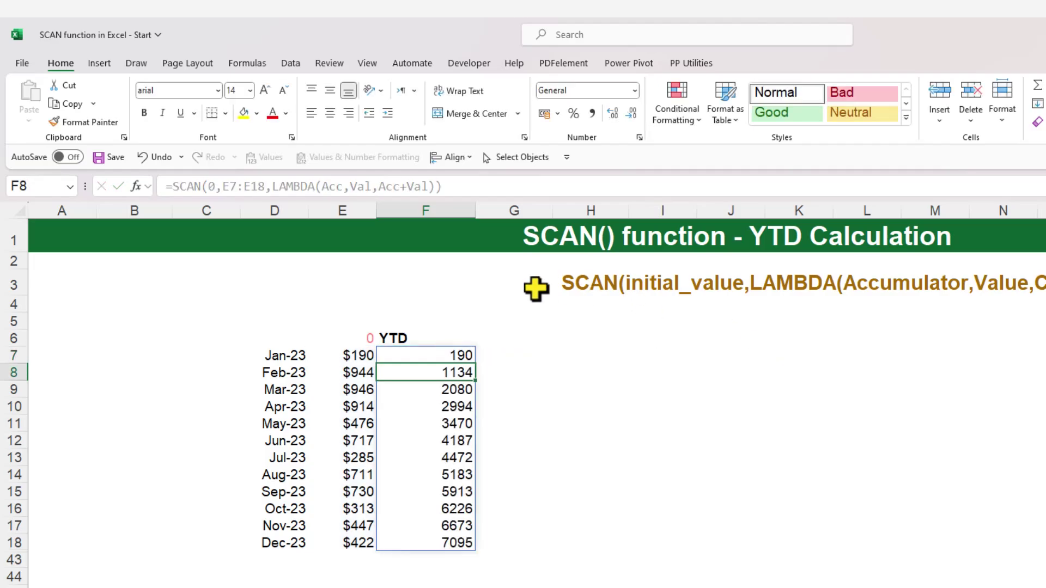
Compare the YTD results in column F with the monthly amounts in column E that each one accumulates, from January to December 2023
left_click(421, 359)
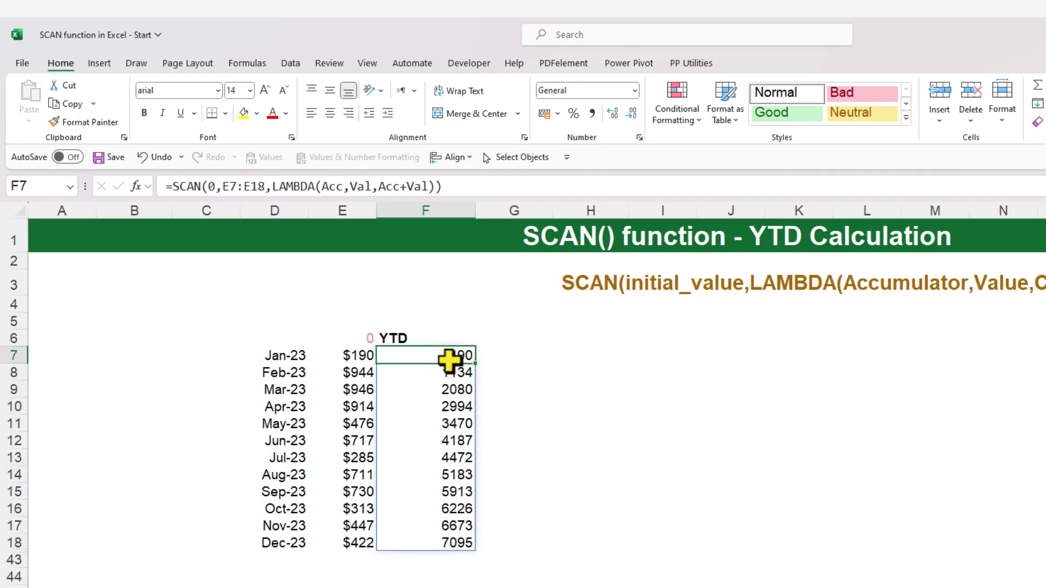
left_click(371, 357)
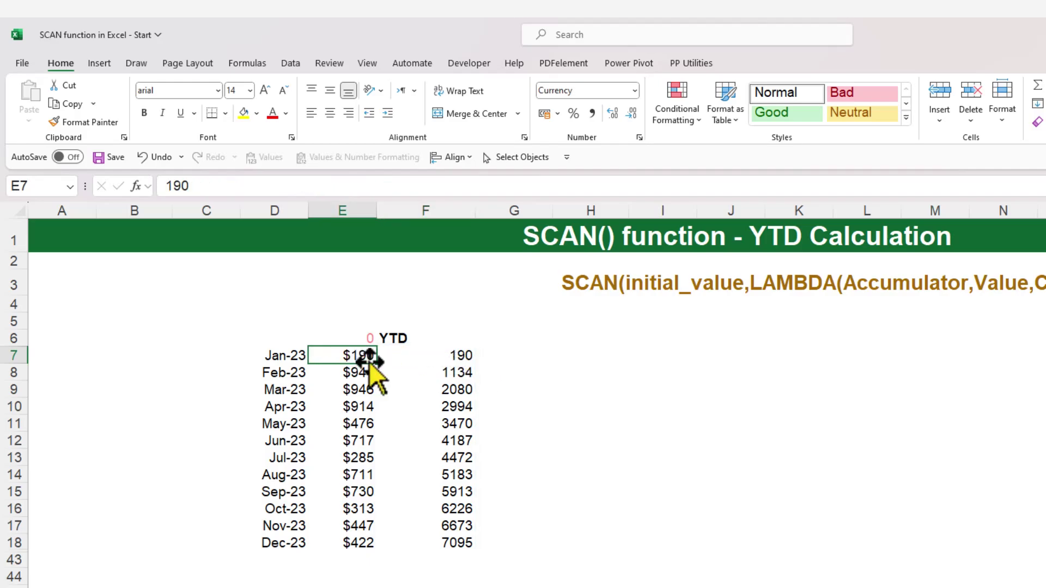
left_click(415, 375)
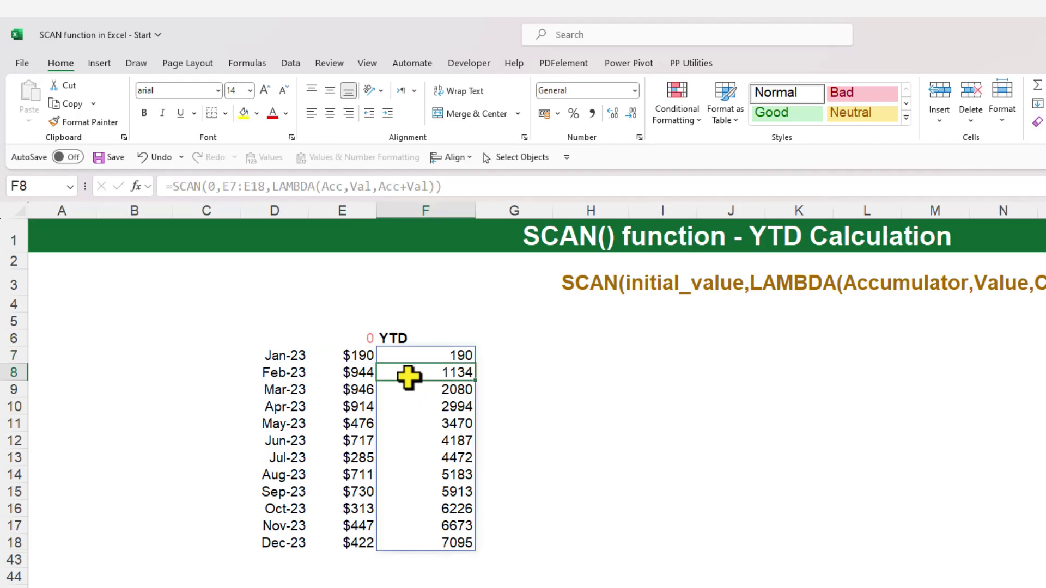
left_click_drag(349, 372, 351, 358)
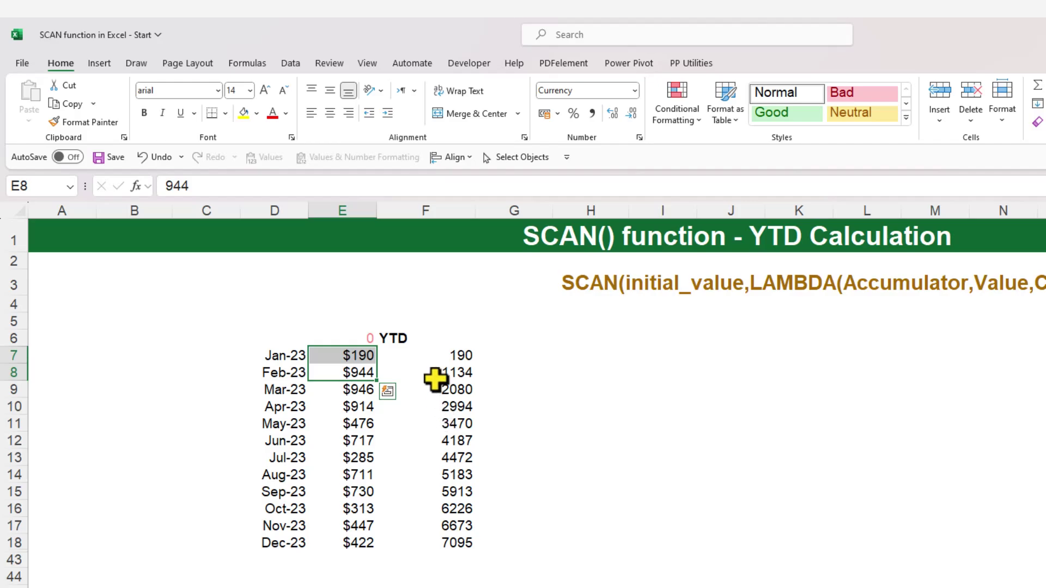
left_click(420, 373)
left_click(416, 388)
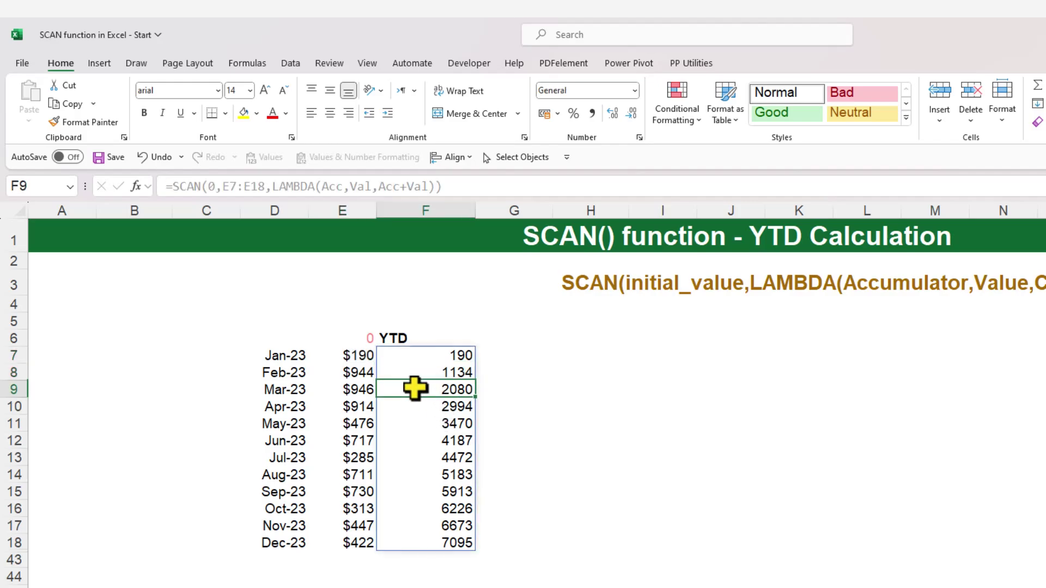
left_click(352, 389)
left_click_drag(350, 389, 353, 350)
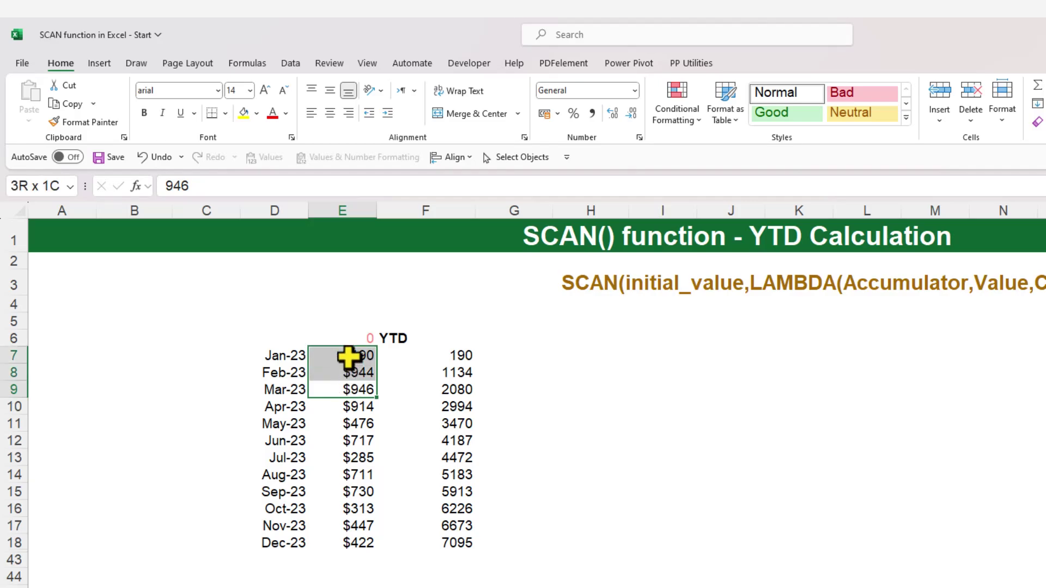
left_click(410, 392)
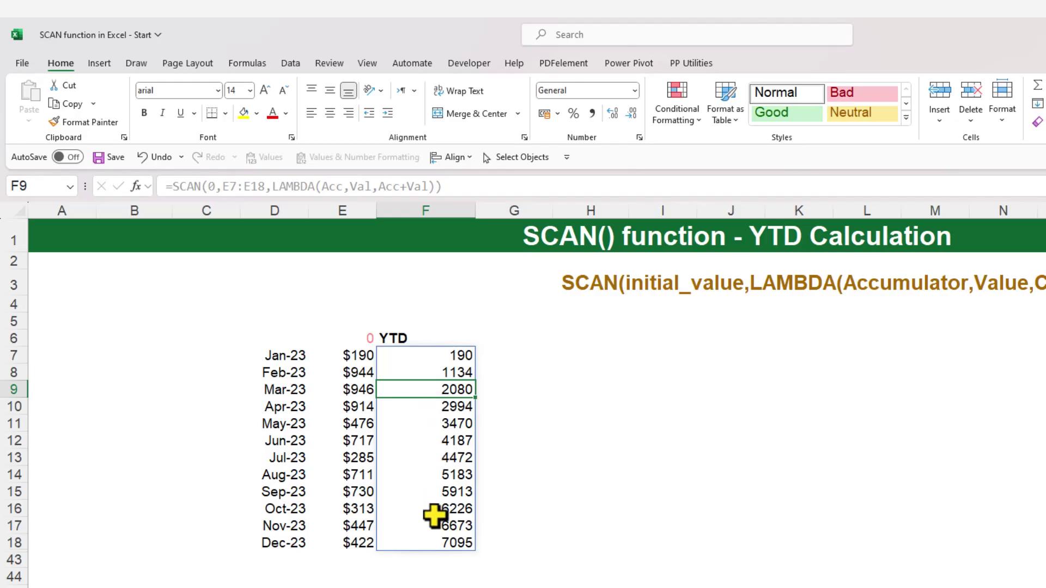
left_click(439, 545)
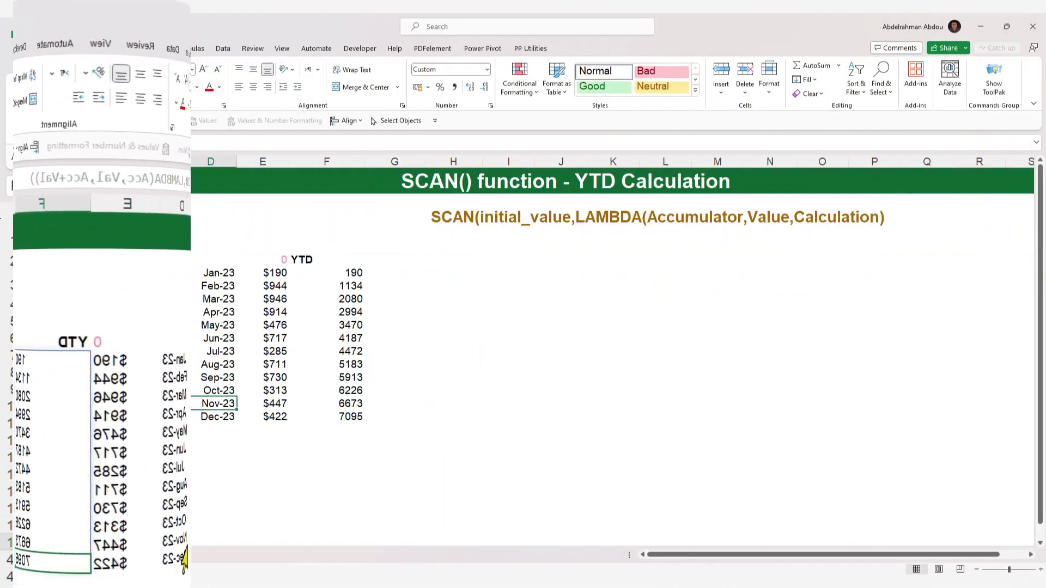
Unhide rows 19 to 42 below the Dec-23 row on the YTD sheet
left_click_drag(11, 417, 14, 429)
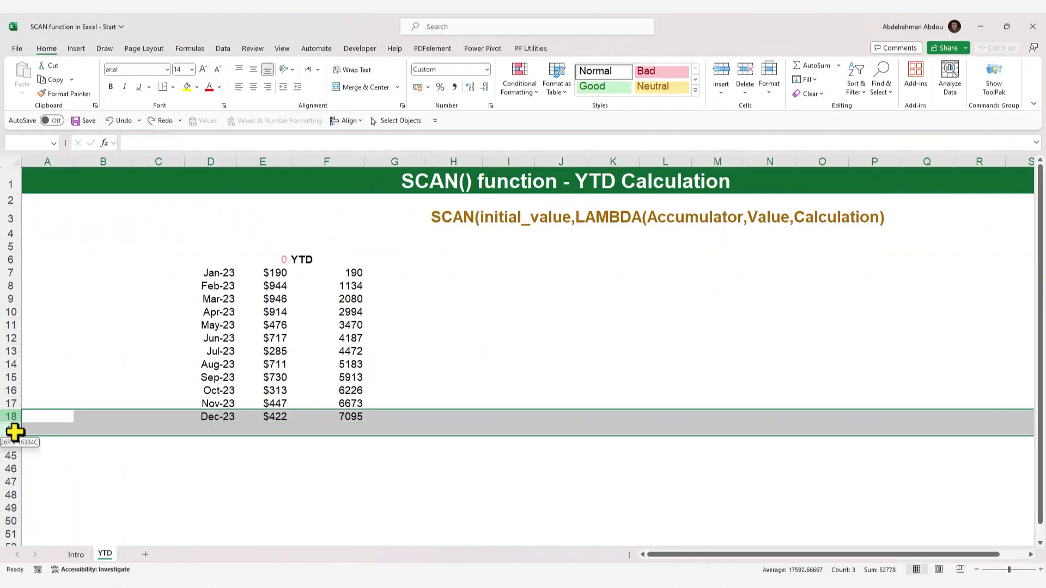
right_click(14, 429)
left_click(48, 424)
Examine the January and February 2024 amounts and the December 2024 to January 2025 transition to see where the YTD total must restart
left_click(267, 430)
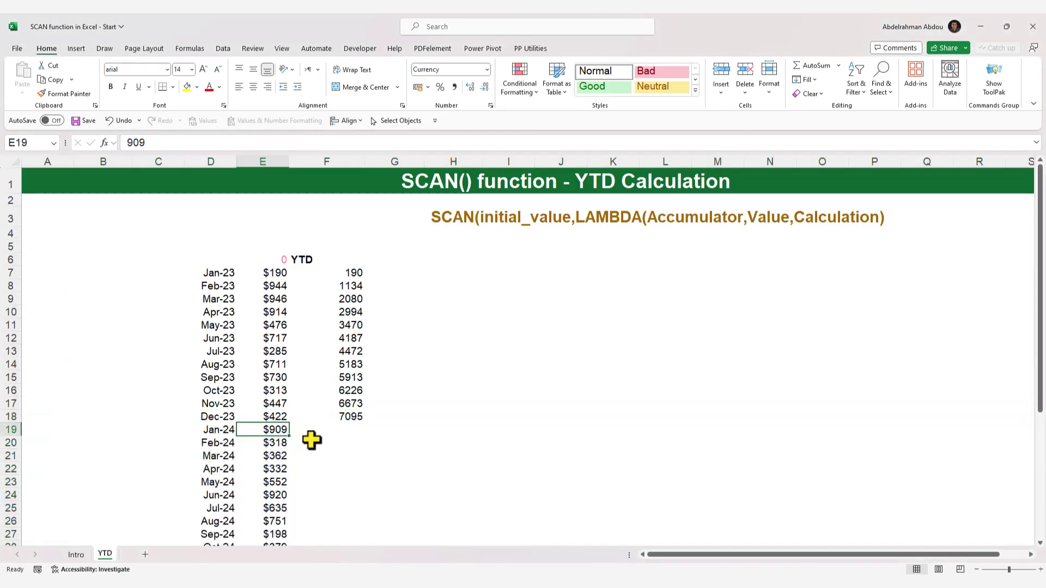
left_click(325, 429)
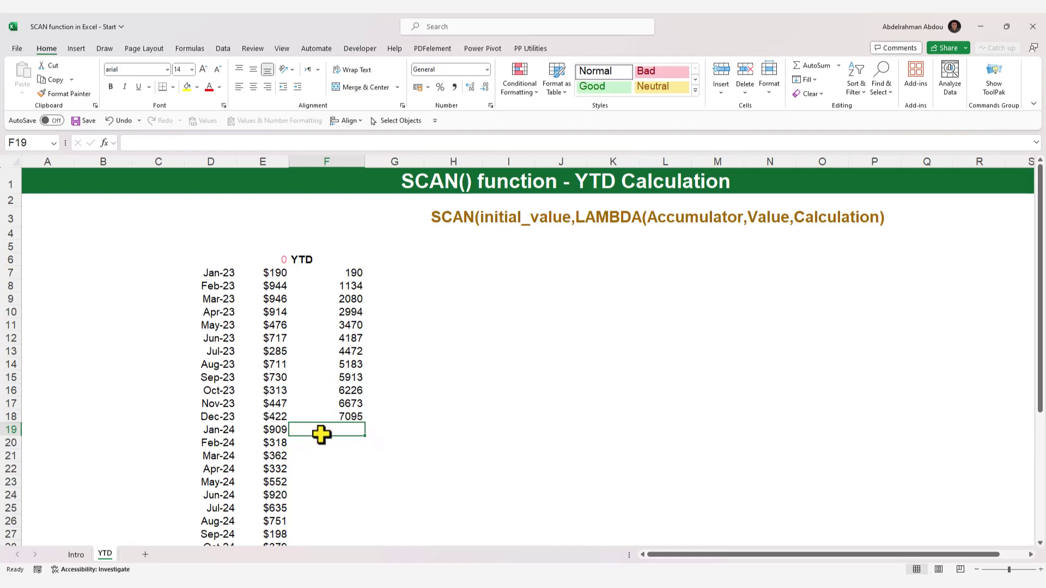
left_click(279, 431)
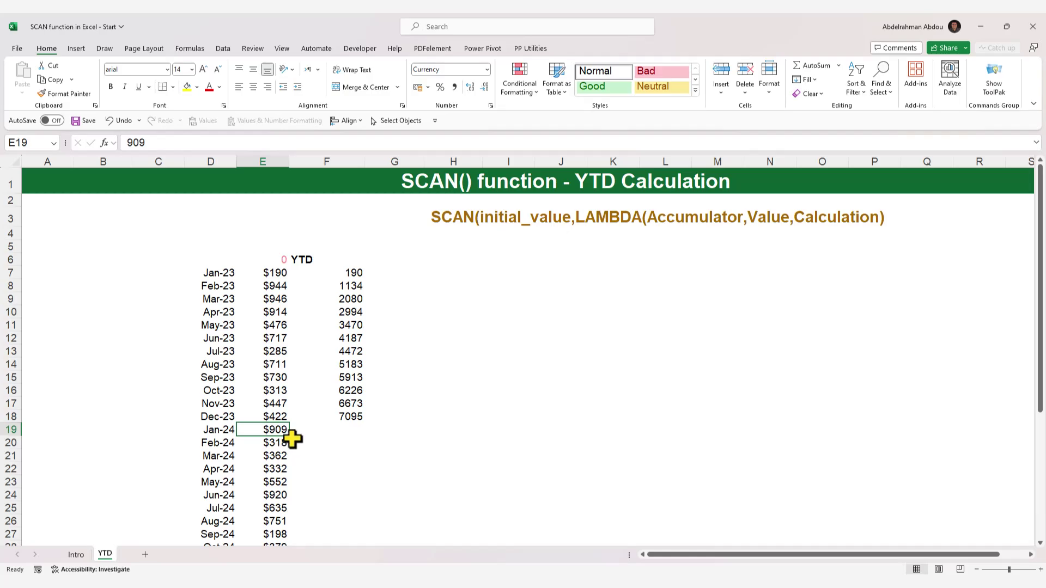
left_click(301, 432)
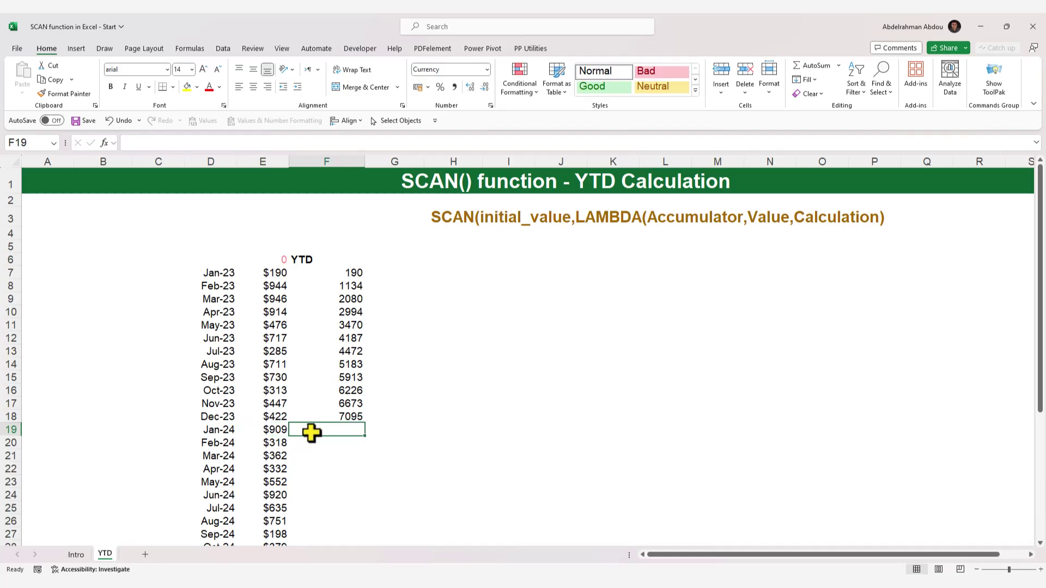
left_click(274, 431)
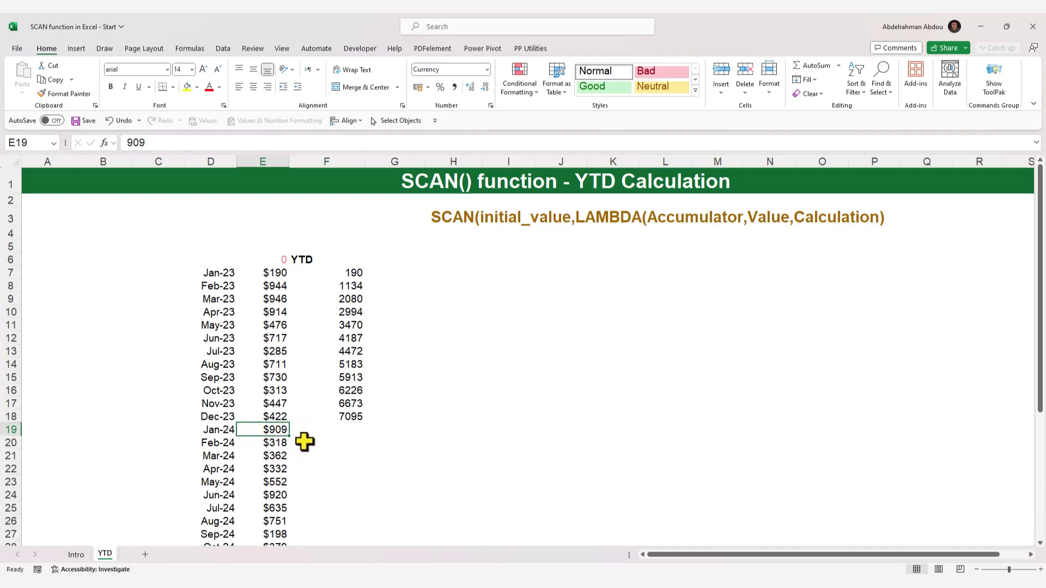
left_click(302, 442)
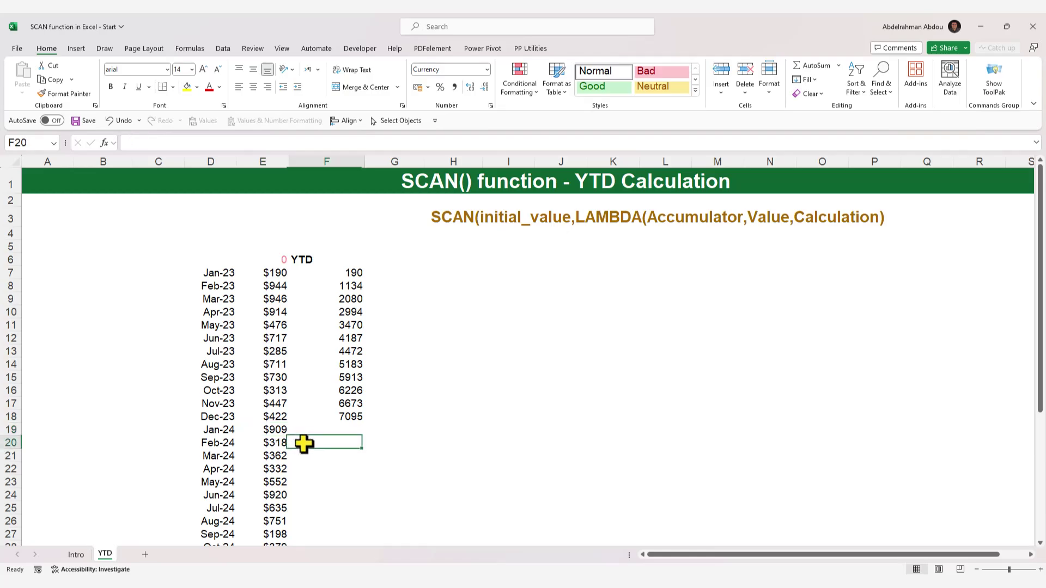
left_click_drag(272, 444, 273, 430)
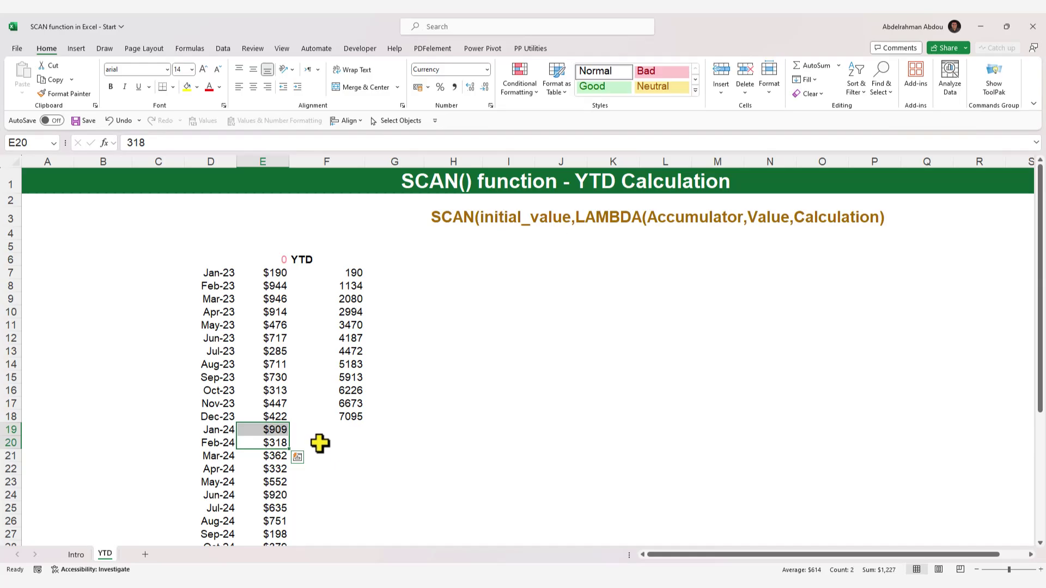
scroll(303, 436, "down", 3)
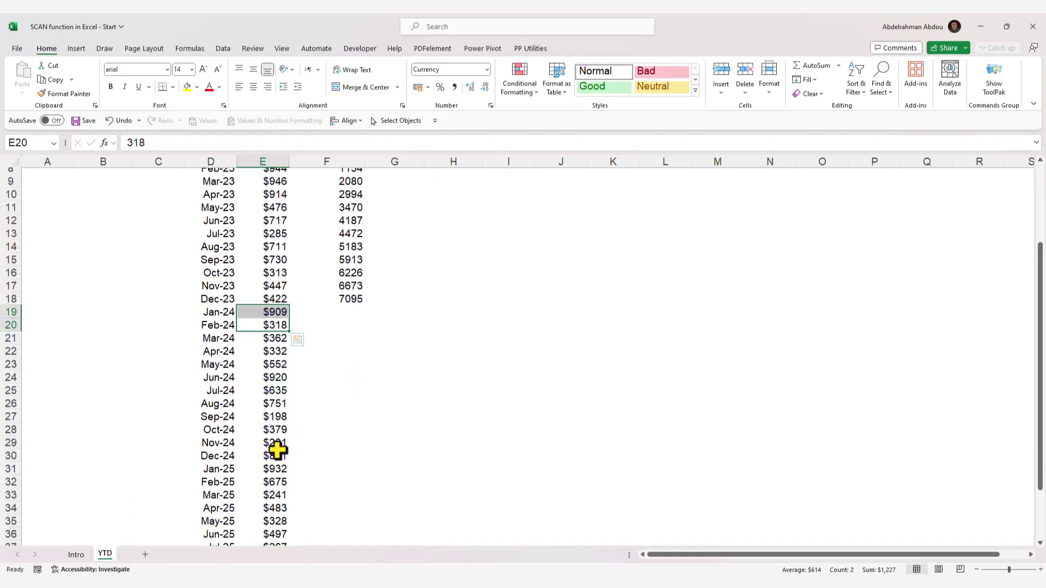
left_click(282, 453)
left_click(285, 468)
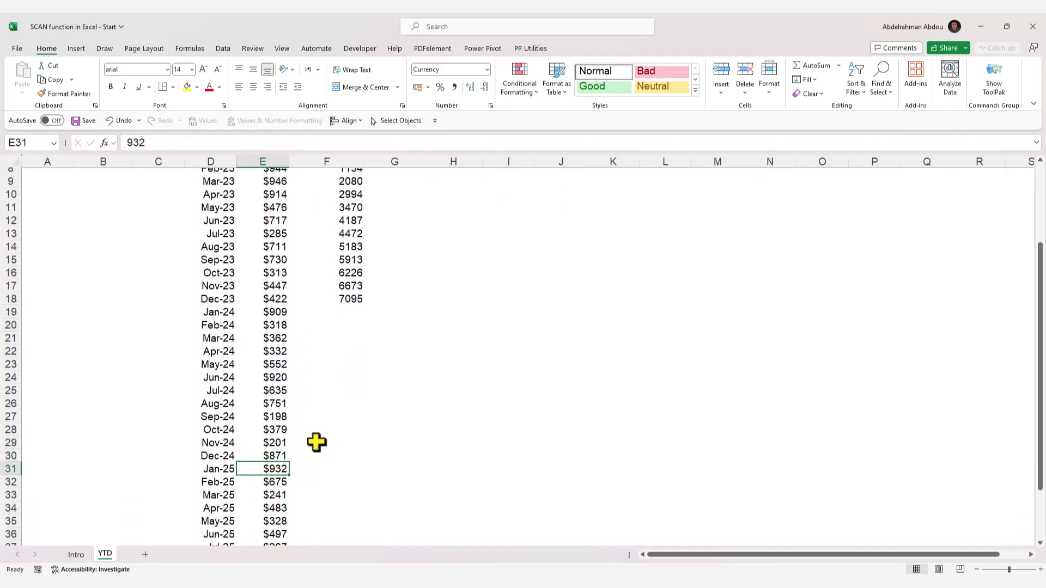
left_click(304, 470)
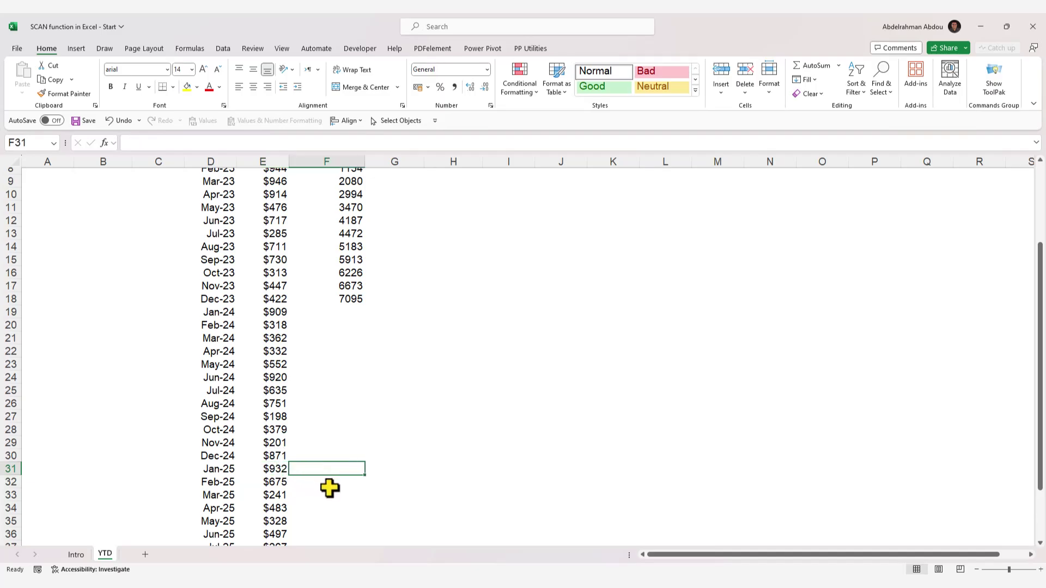
Extend the array of the SCAN formula in F7 to E7:E42
scroll(352, 460, "up", 3)
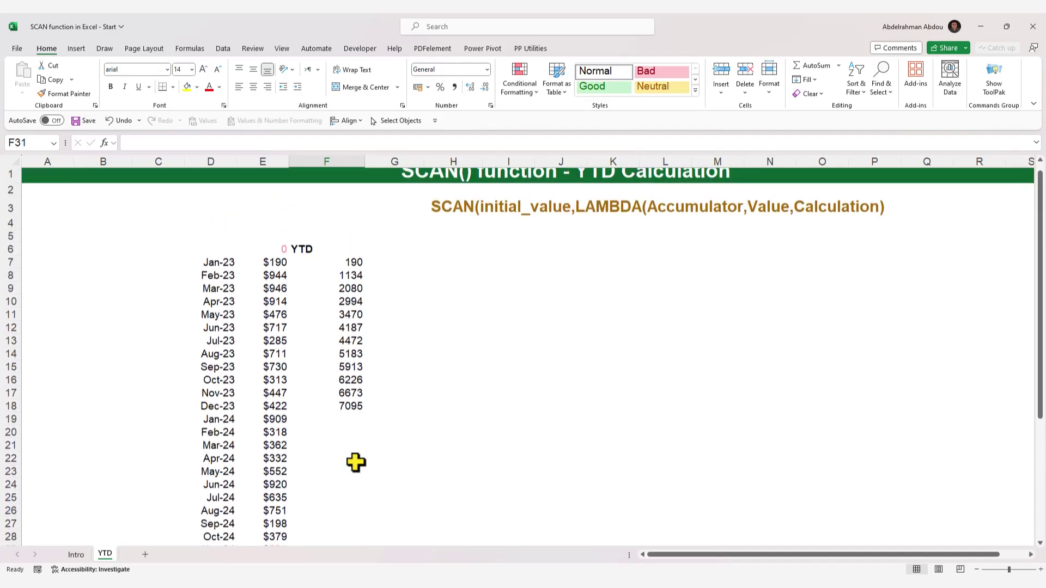
left_click(347, 404)
left_click(326, 262)
left_click(332, 272)
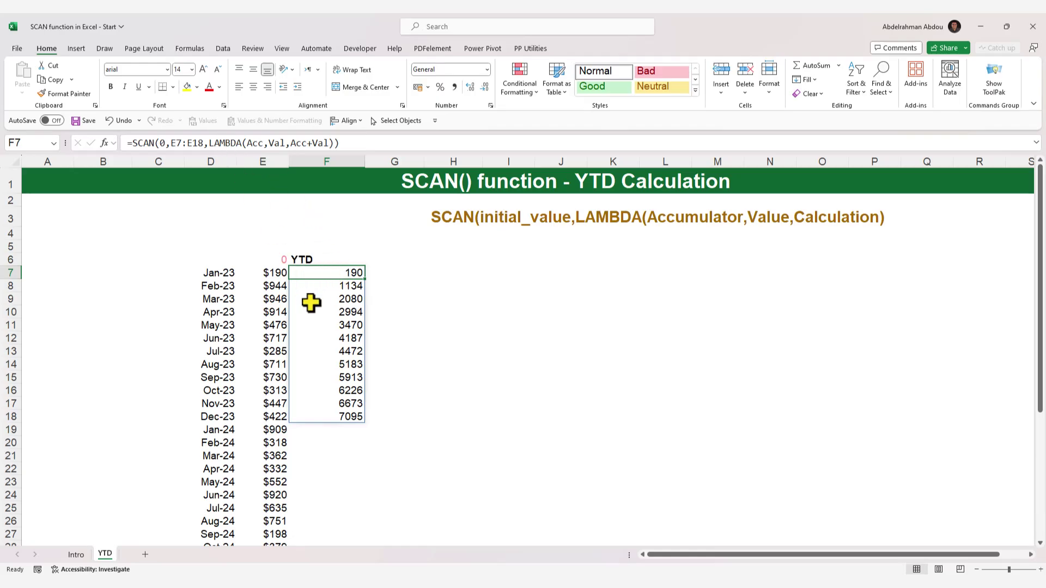
left_click_drag(205, 143, 170, 143)
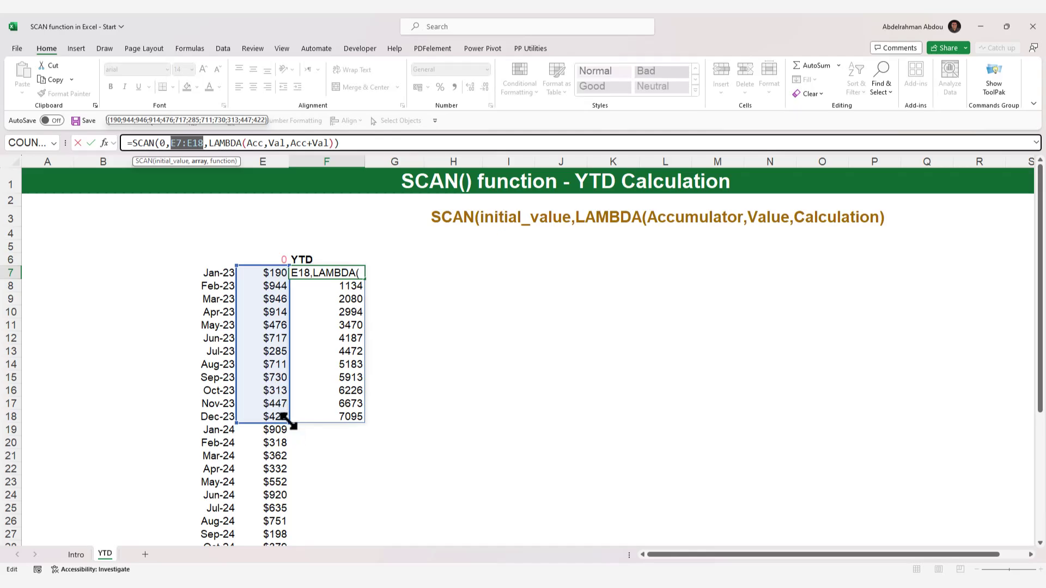
left_click_drag(289, 423, 279, 518)
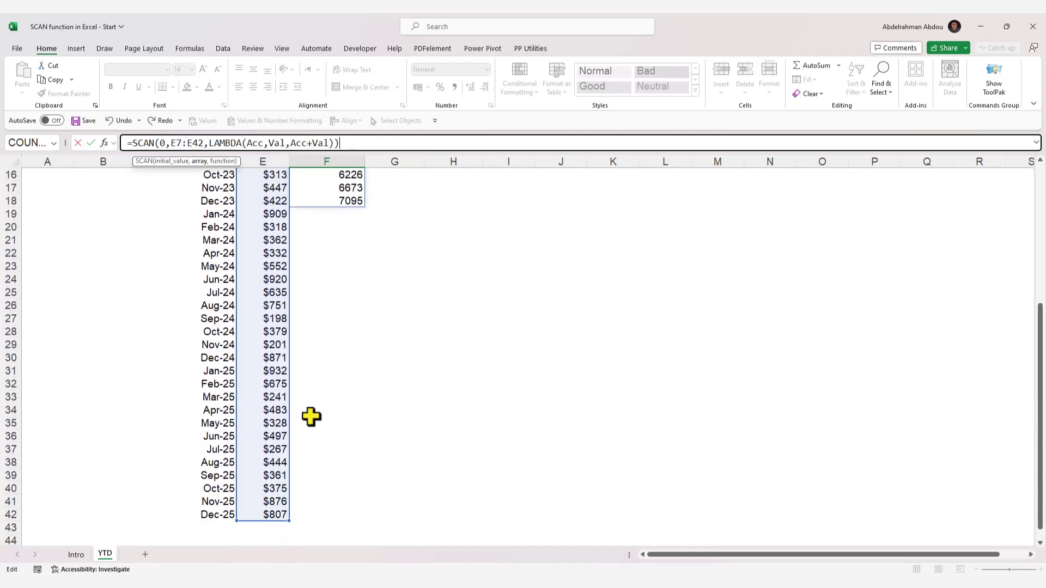
scroll(317, 397, "up", 5)
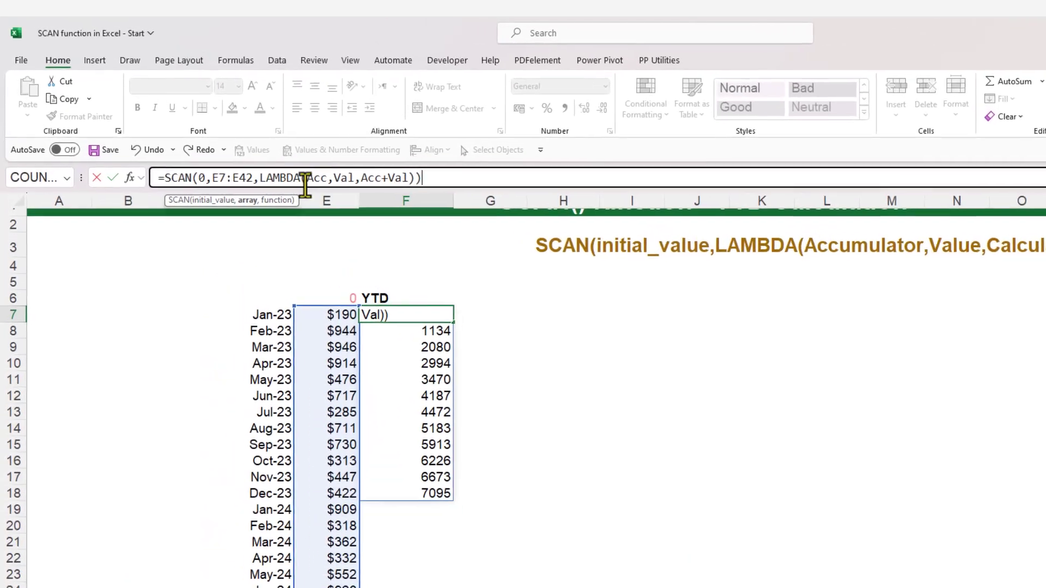
Insert an IF function directly before Acc+Val in the LAMBDA calculation of the F7 formula
left_click(264, 144)
left_click(384, 187)
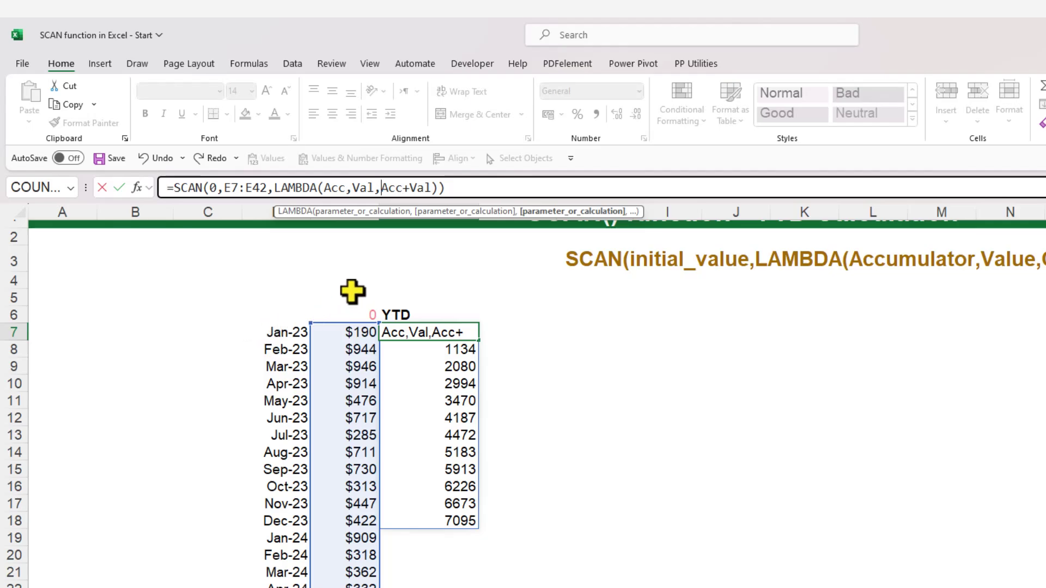
type("if")
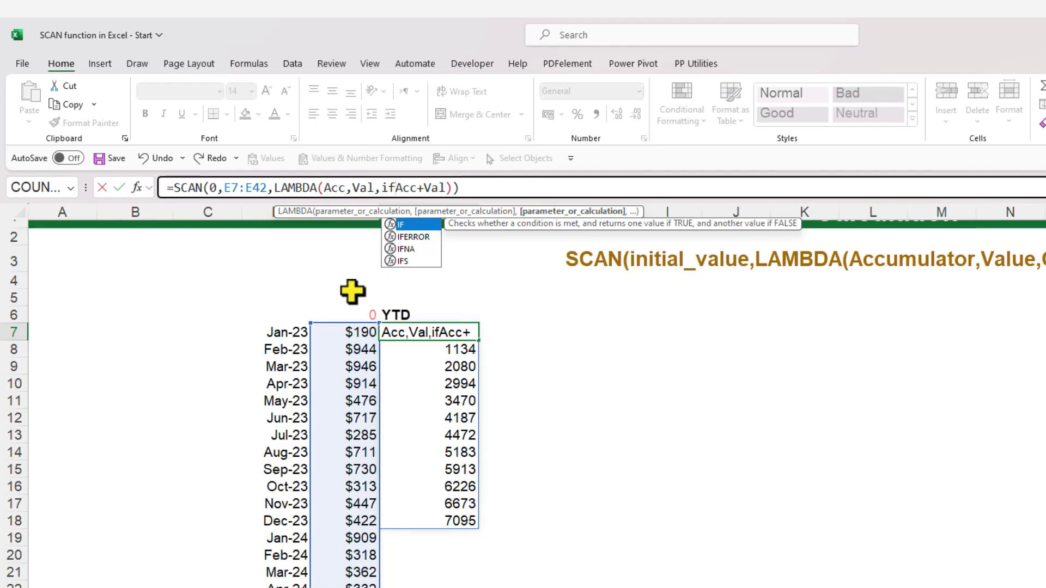
key("Tab")
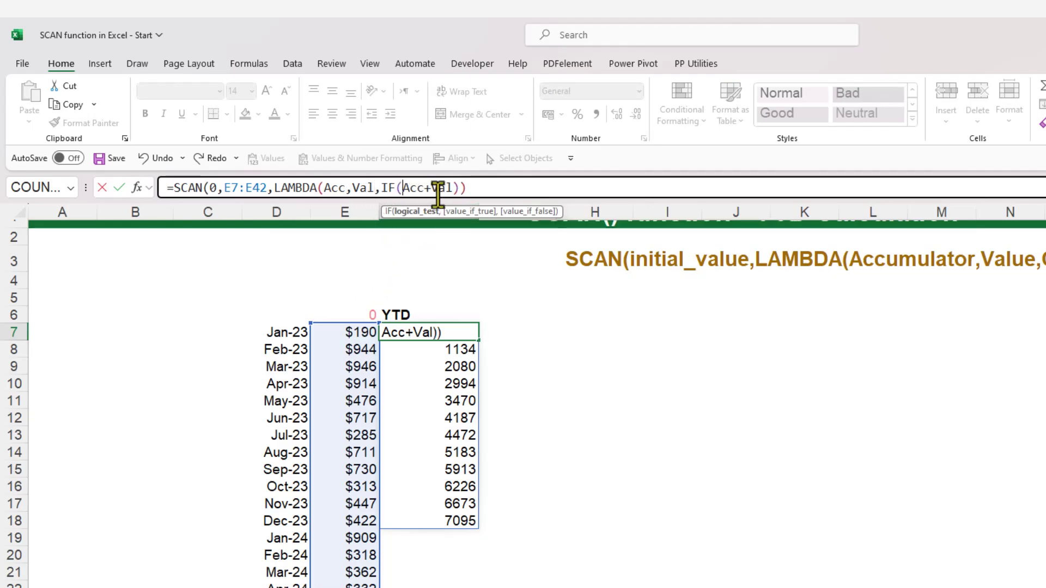
Start the IF's logical test with OFFSET(Val,0,-1) to refer to the date beside each amount
type("offse")
key("Tab")
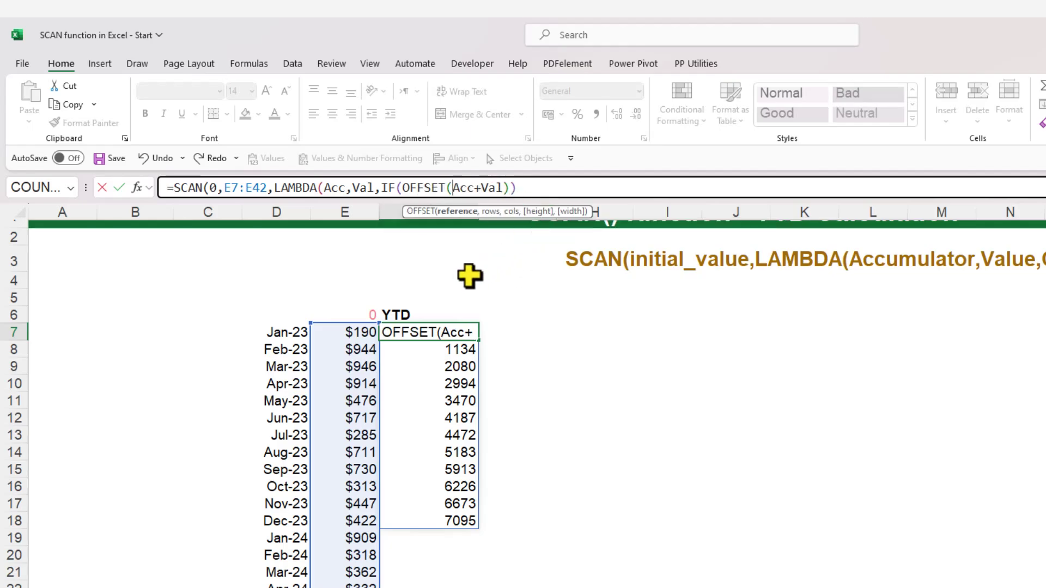
type("val")
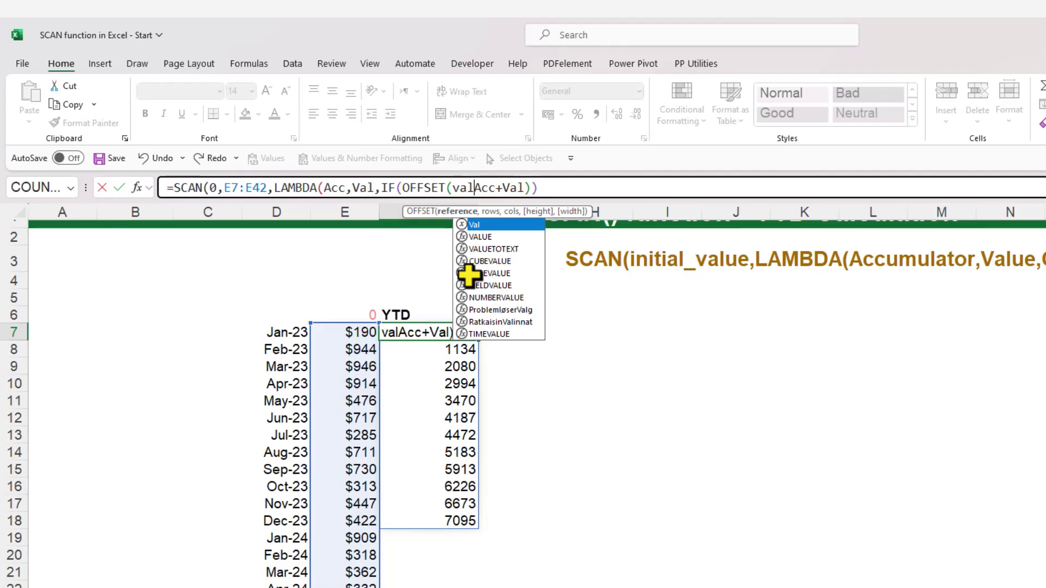
key("Tab")
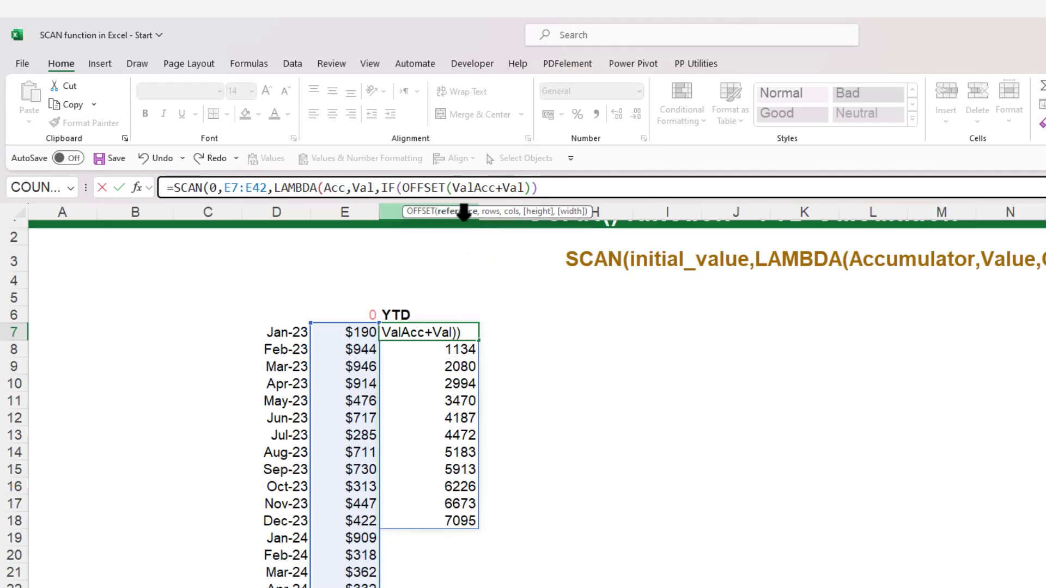
type(",")
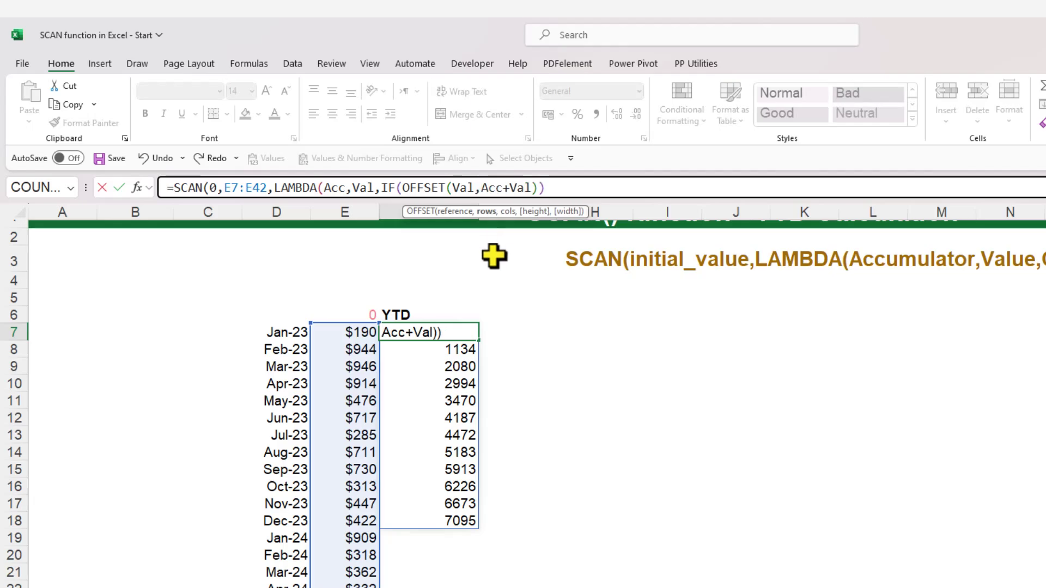
type("0")
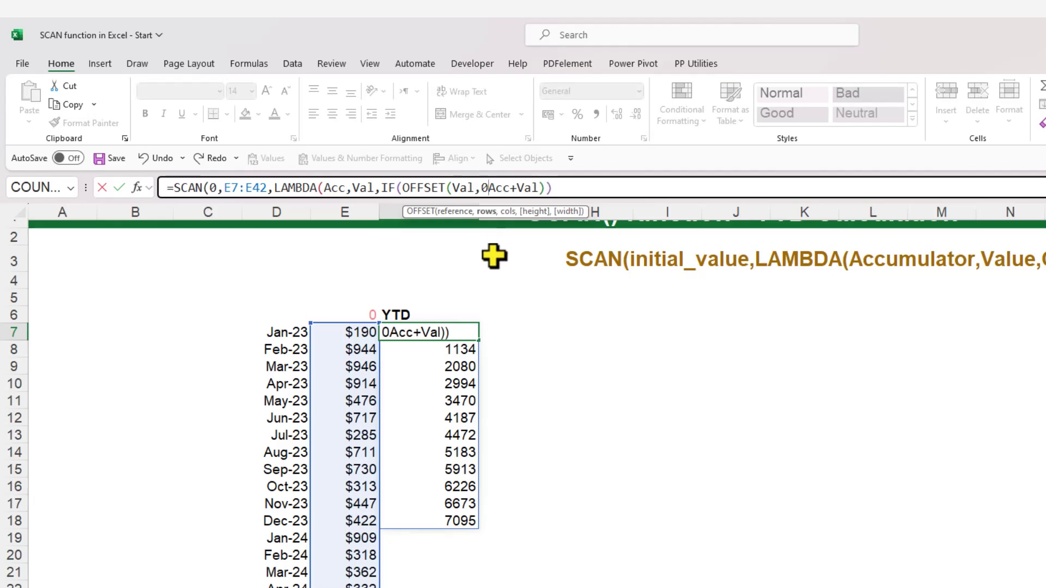
type(",")
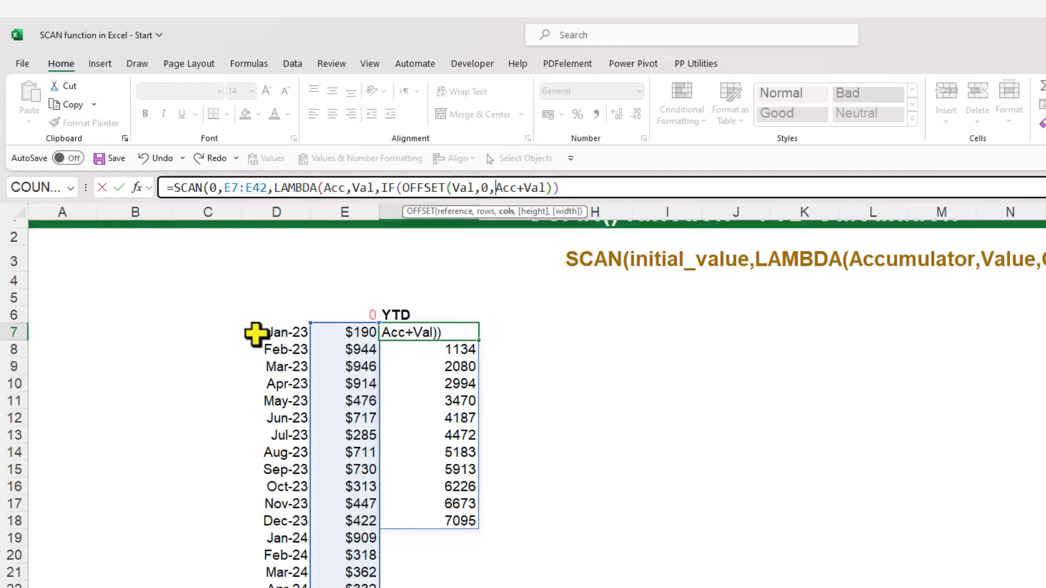
type("-1")
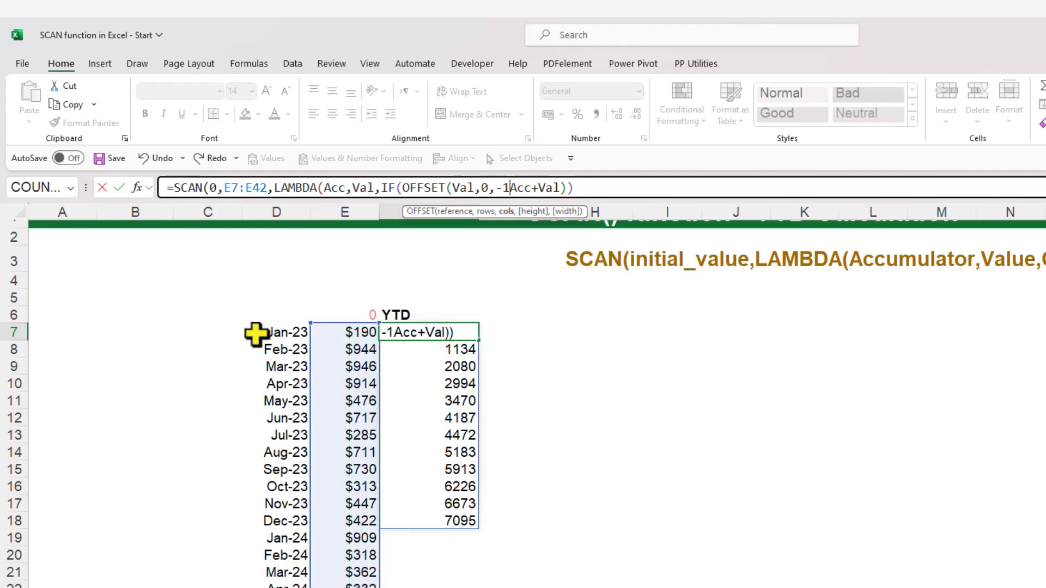
type(")")
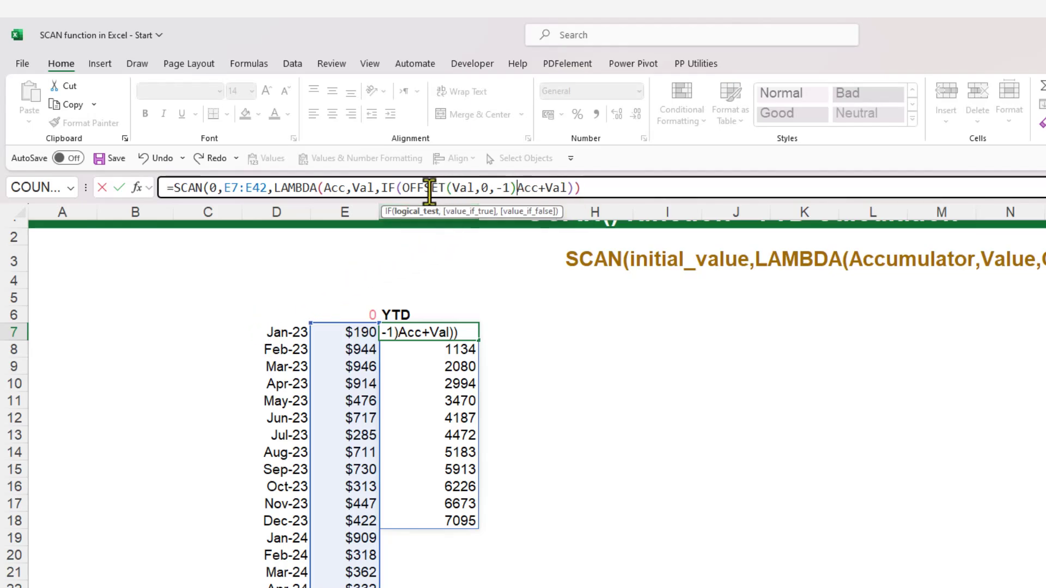
Wrap the OFFSET expression in MONTH and complete the IF's logical test as MONTH(OFFSET(Val,0,-1))<>1
left_click(402, 187)
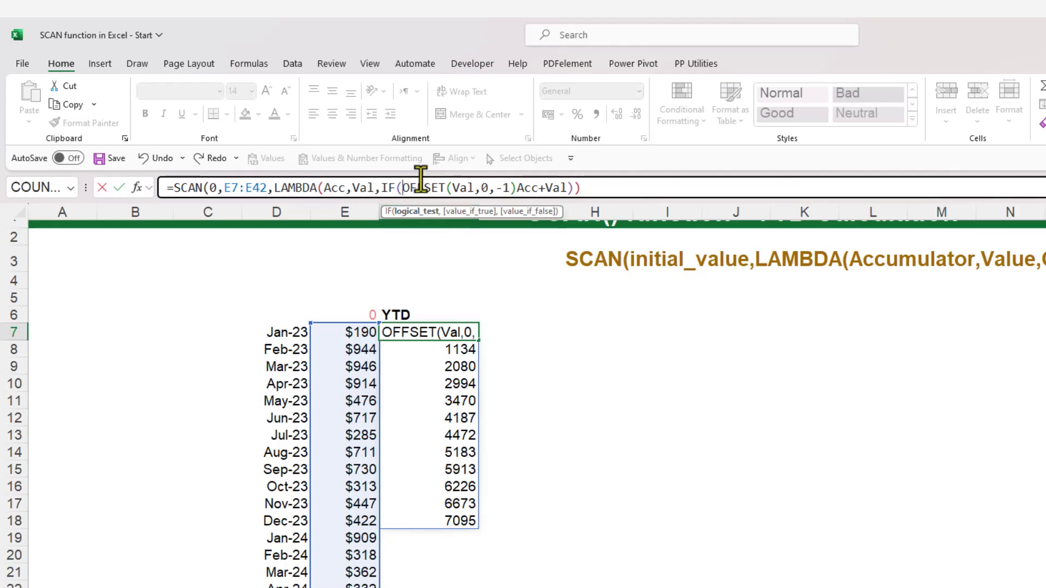
type("month")
key("Tab")
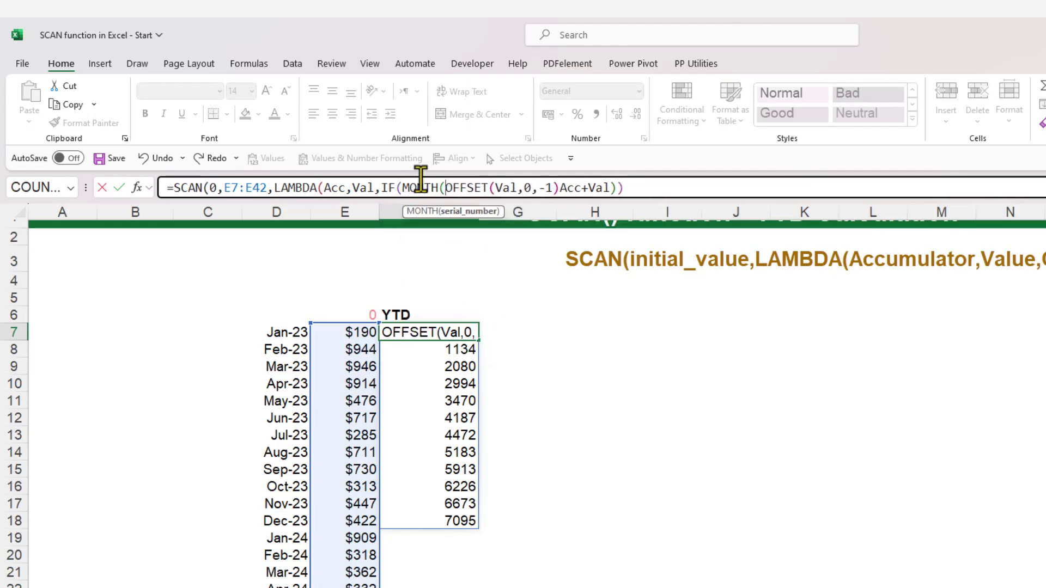
left_click(558, 186)
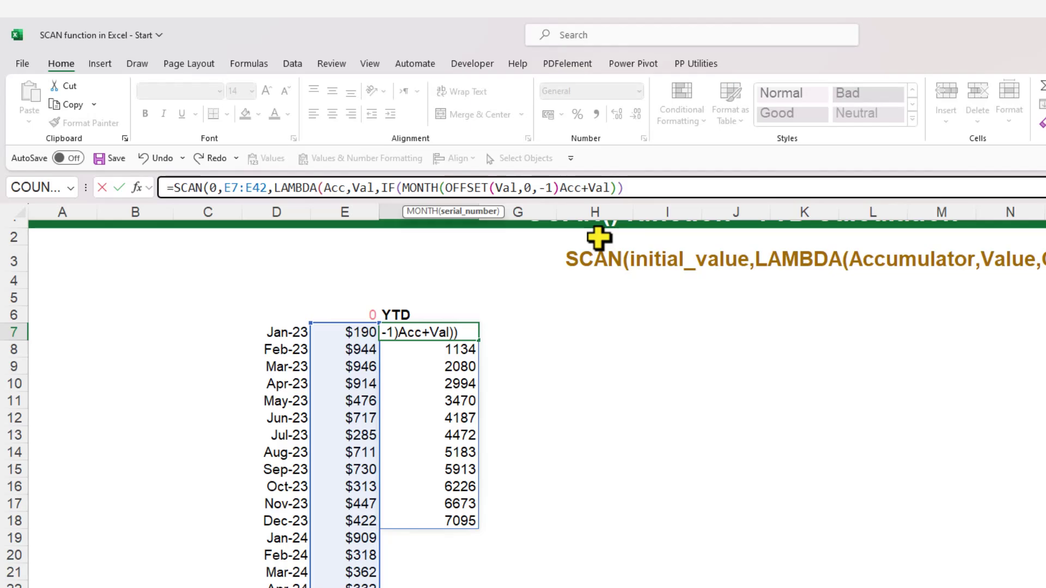
type(")")
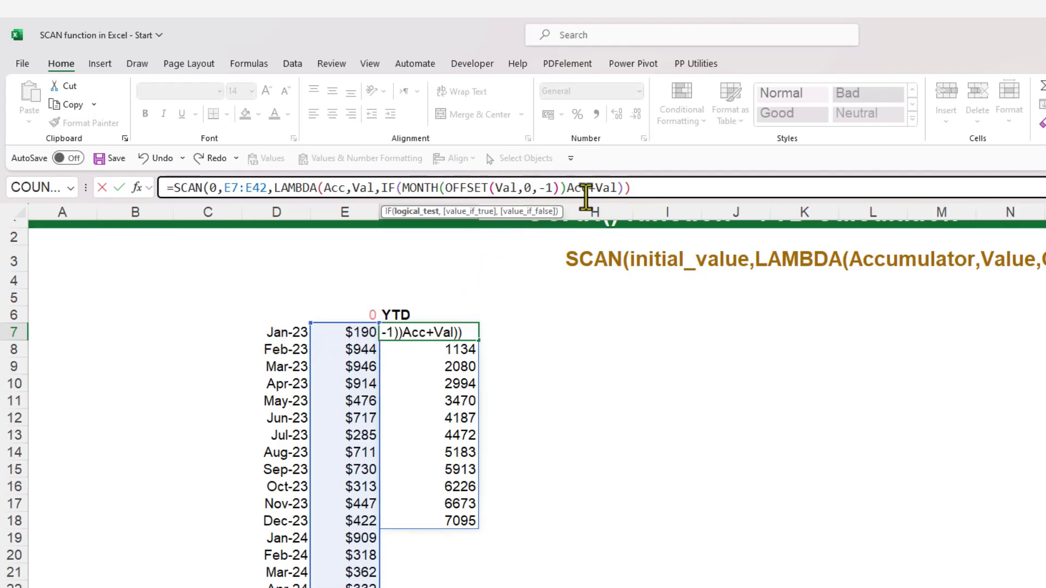
type("<>1")
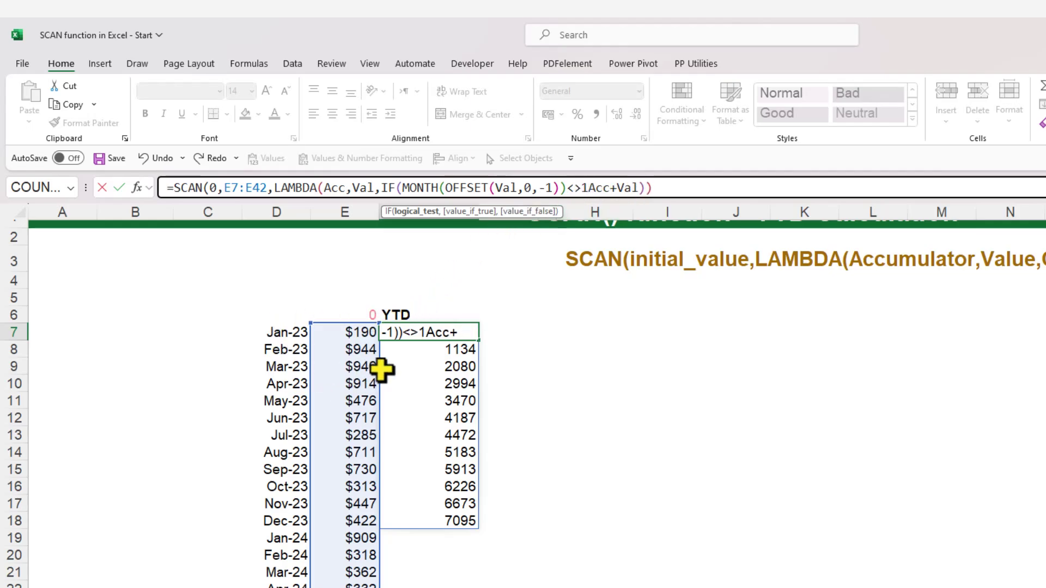
Make Acc+Val the IF's true result and 0 its false result, close the IF, and enter the F7 formula
type(",")
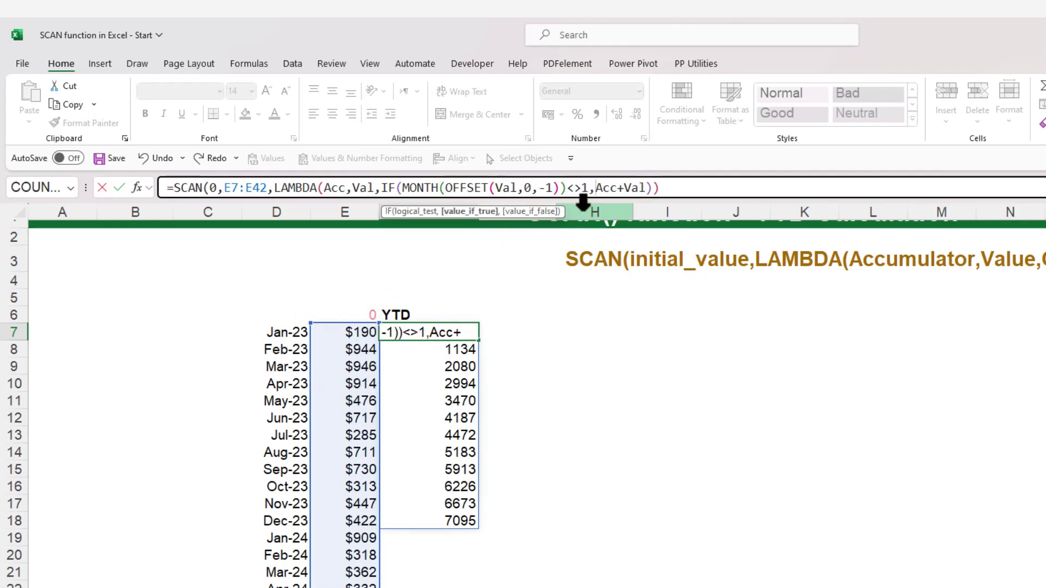
left_click_drag(596, 188, 643, 190)
left_click(647, 188)
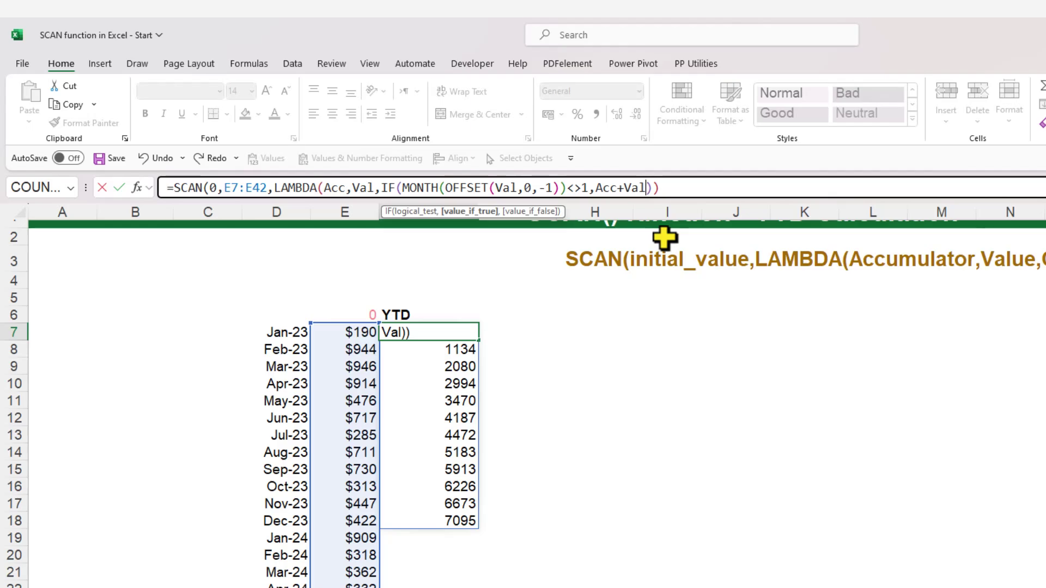
key("BackSpace")
type("l,0")
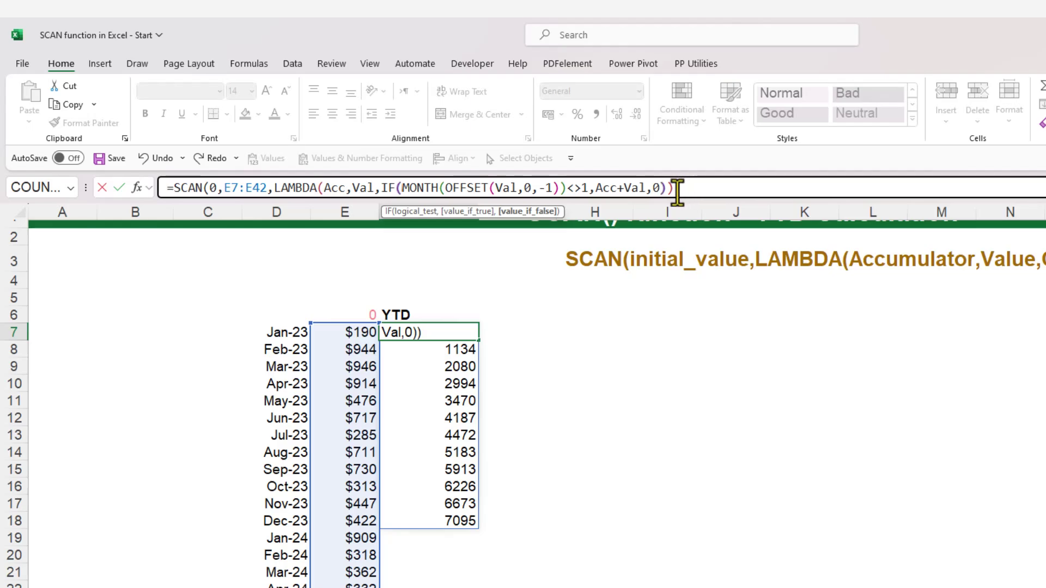
type(")")
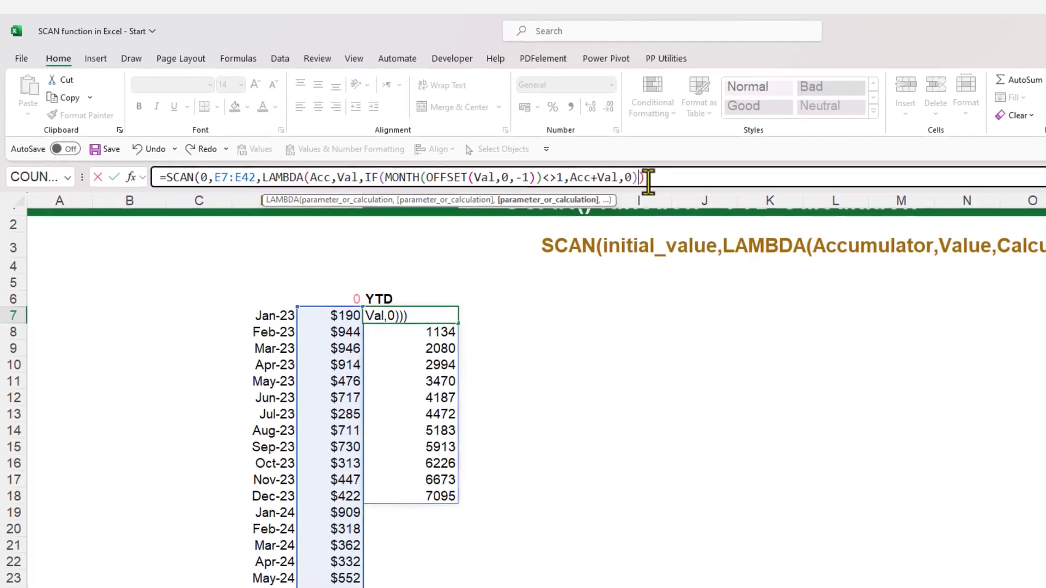
key("Return")
Compare the January 2023 and January 2024 amounts with their YTD results to check how the IF treats January
left_click(456, 334)
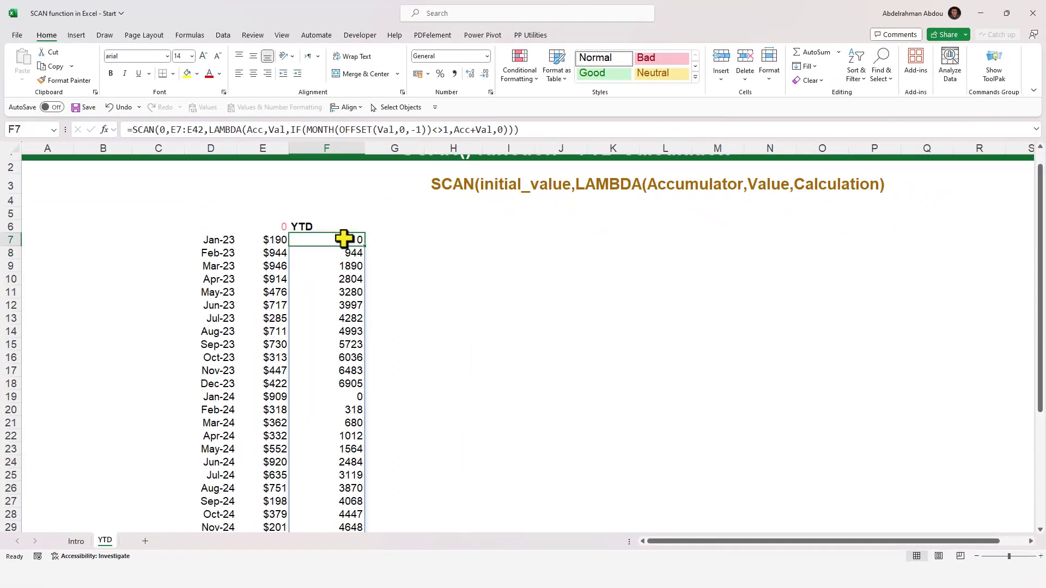
left_click(225, 240)
left_click(324, 240)
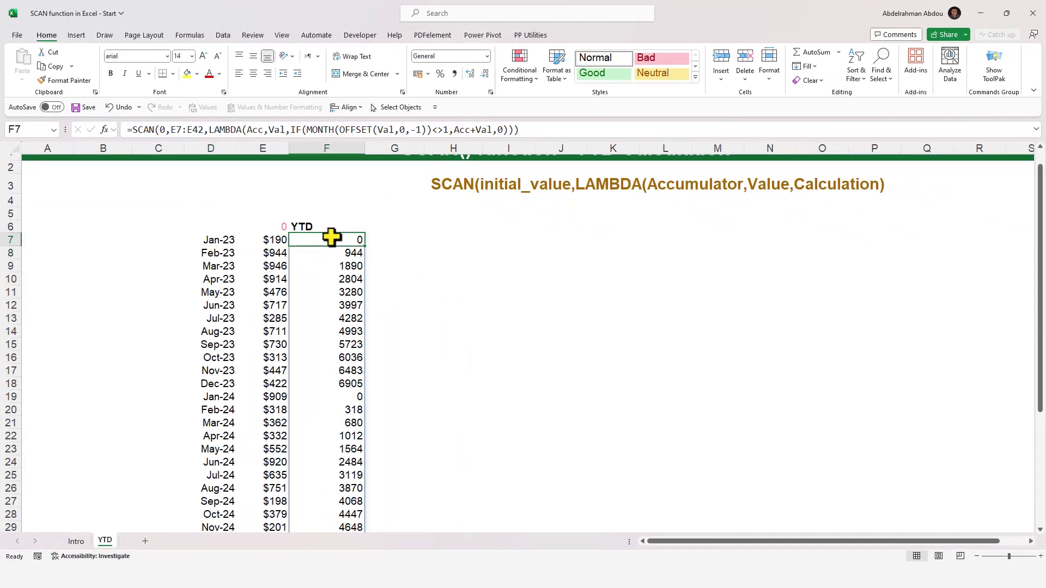
left_click(276, 238)
left_click(334, 396)
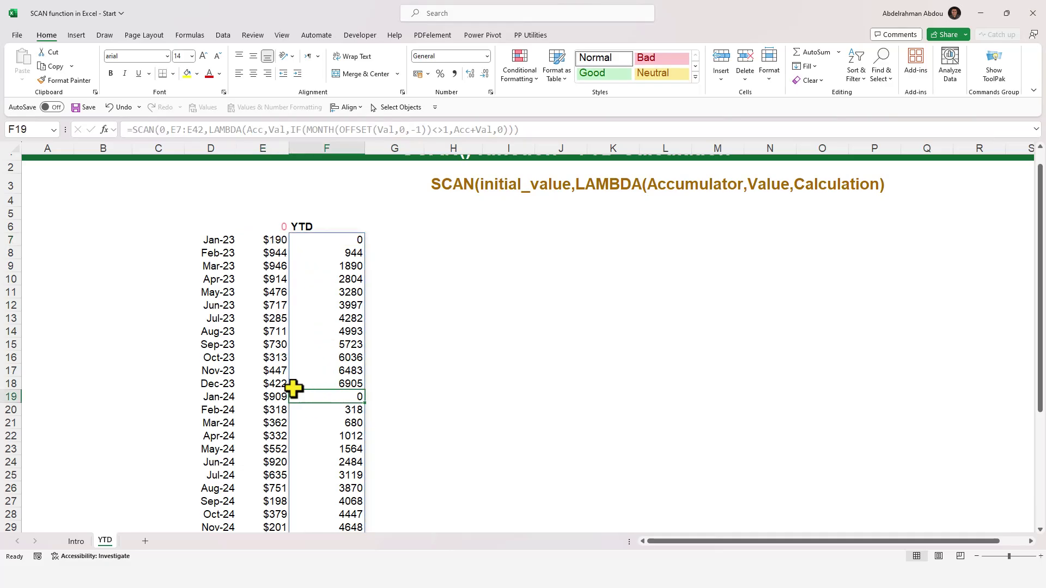
left_click(258, 397)
left_click(330, 396)
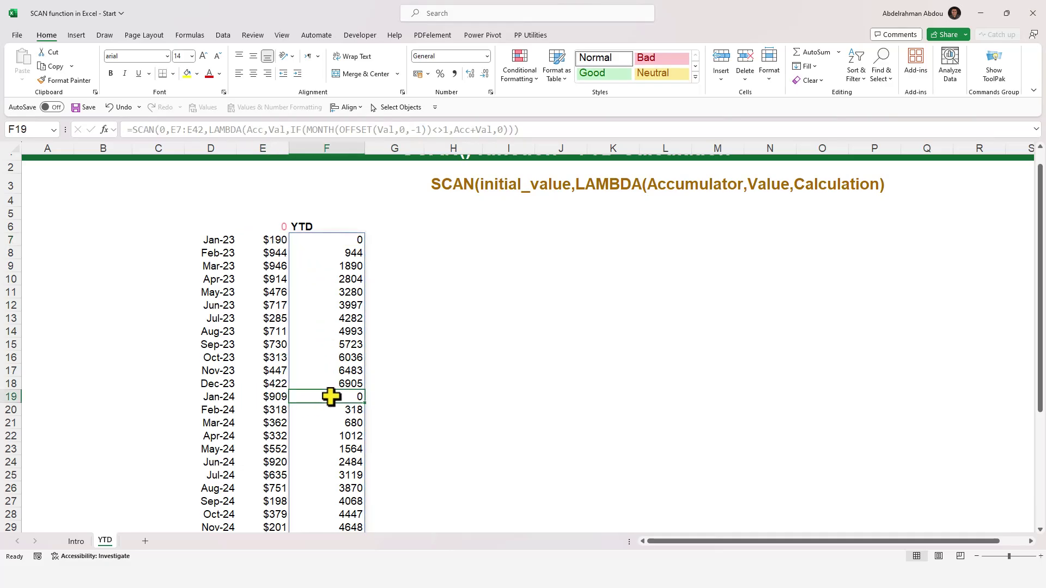
left_click(276, 396)
left_click(315, 397)
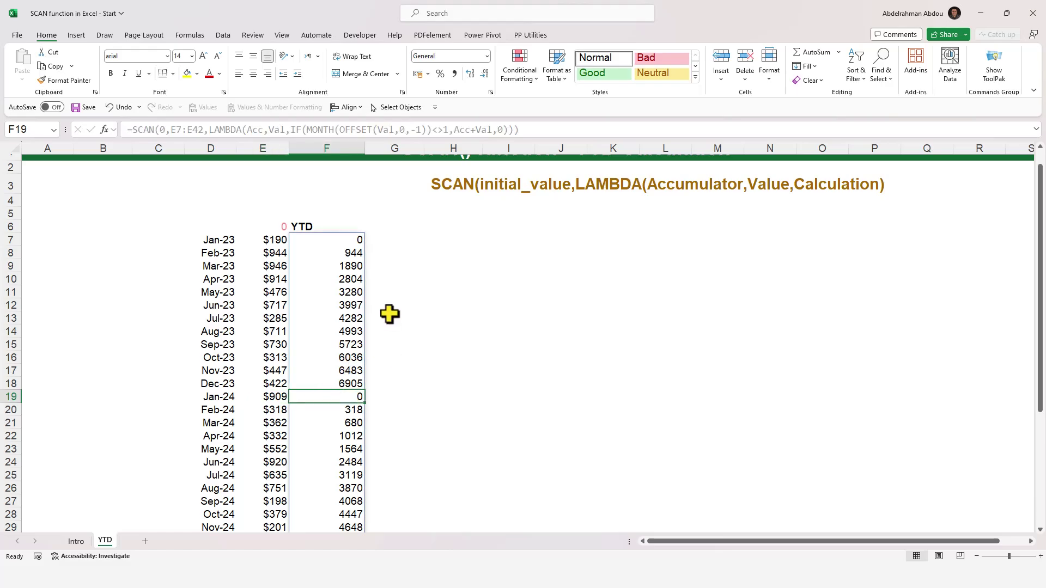
Change the IF's false result in the F7 formula to Acc*0+Val and enter the formula
left_click(346, 240)
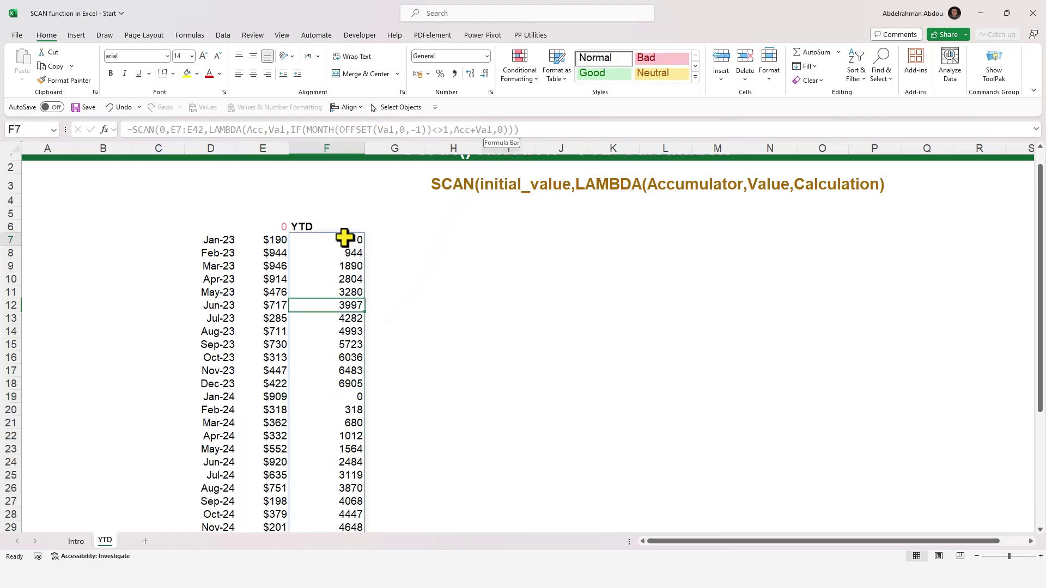
left_click(500, 129)
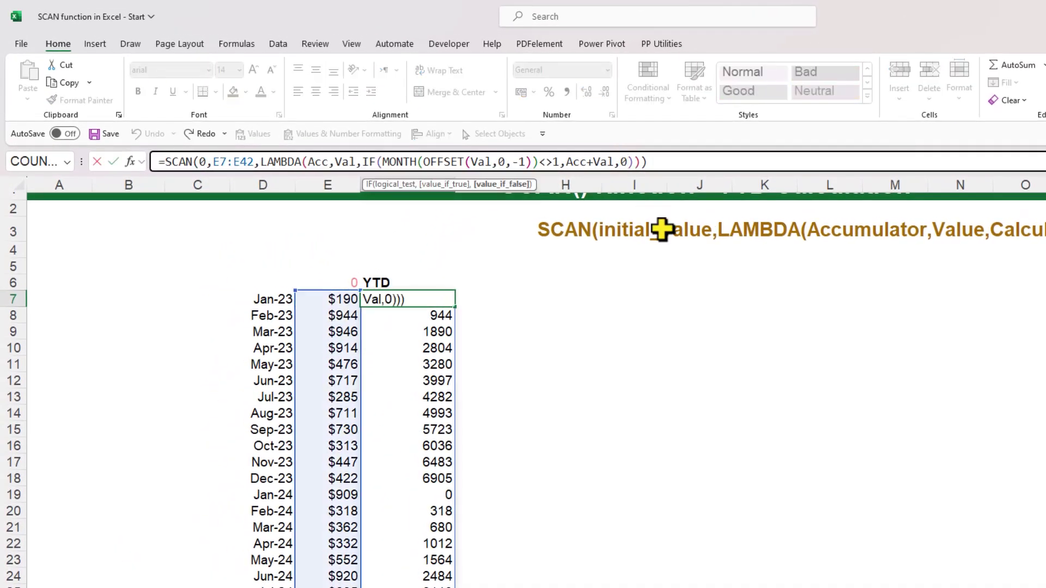
key("BackSpace")
type("A")
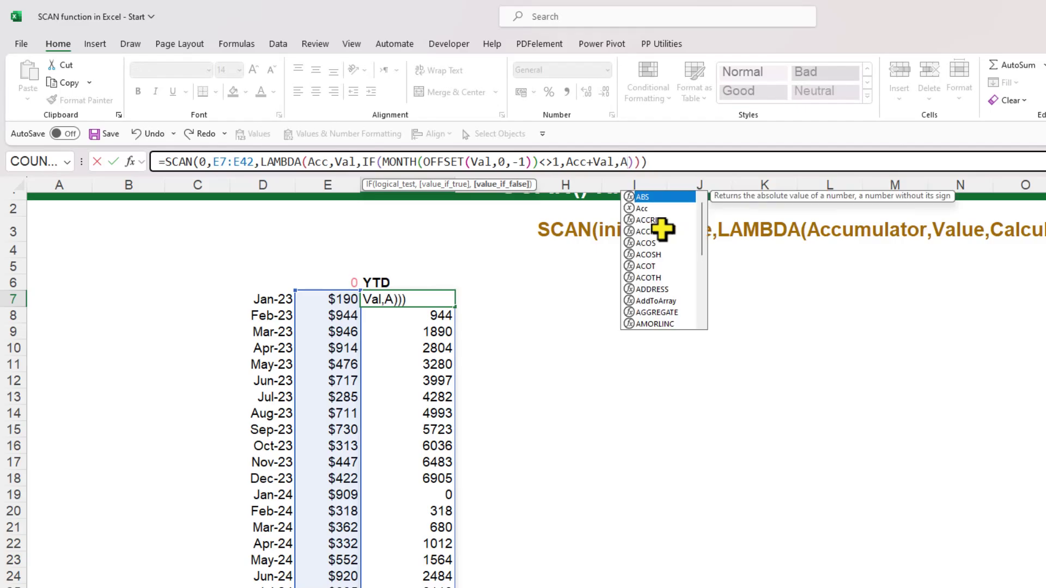
type("cc")
key("BackSpace")
key("BackSpace")
type("cc")
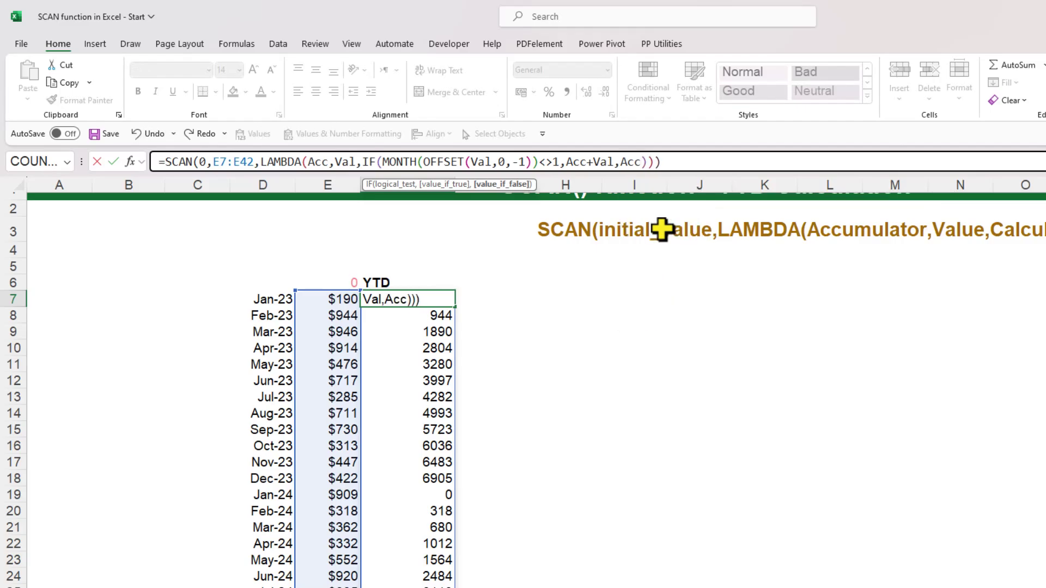
type("*0+")
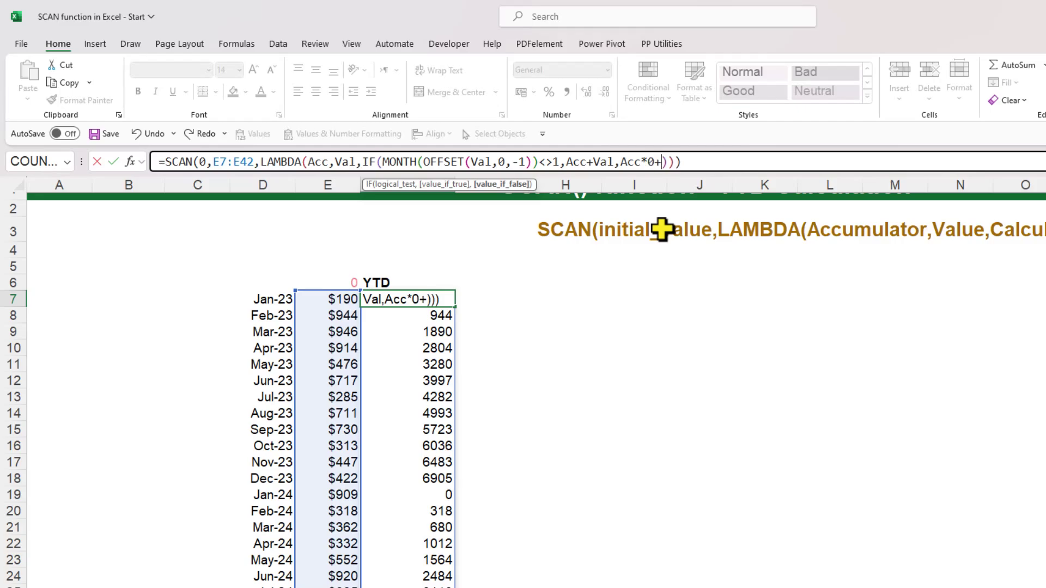
type("Va")
key("Tab")
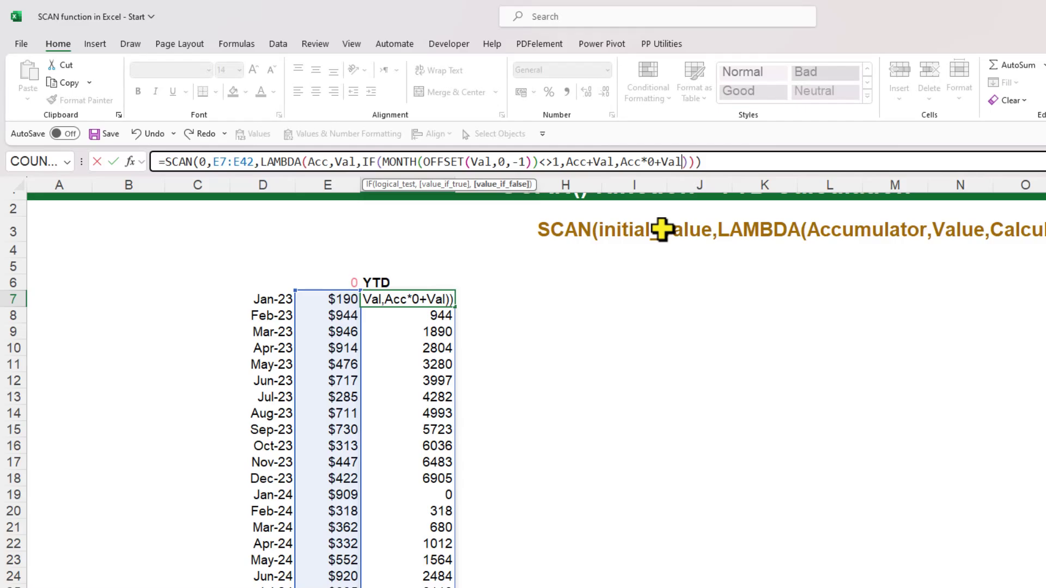
key("Return")
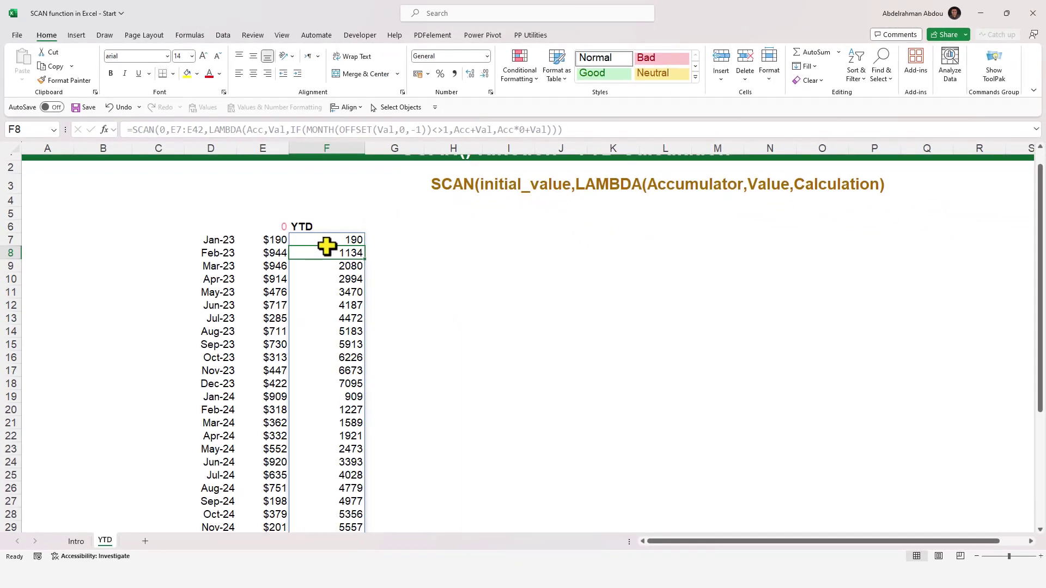
Check the January and February 2023 YTD totals against the monthly amounts
left_click(415, 303)
left_click(267, 239)
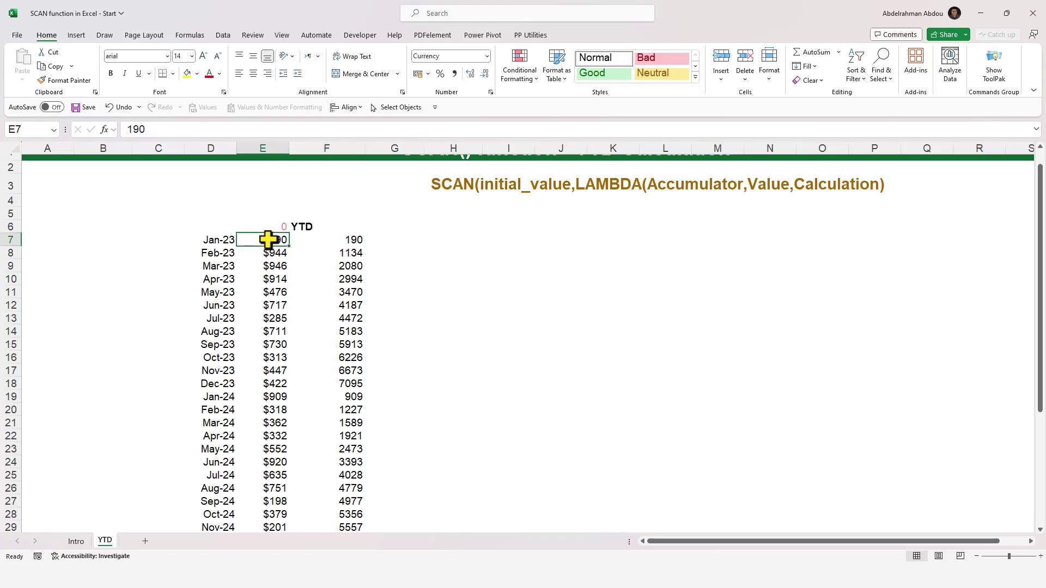
left_click(327, 252)
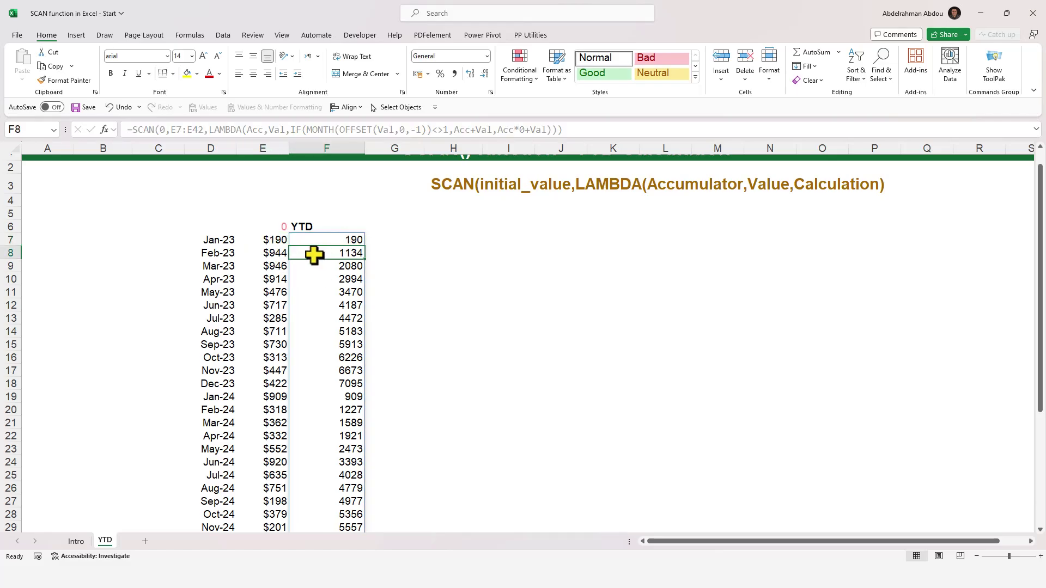
left_click(268, 241)
left_click(310, 254)
Check that the YTD totals restart in January 2024 and accumulate the amounts through March 2024
scroll(316, 330, "down", 1)
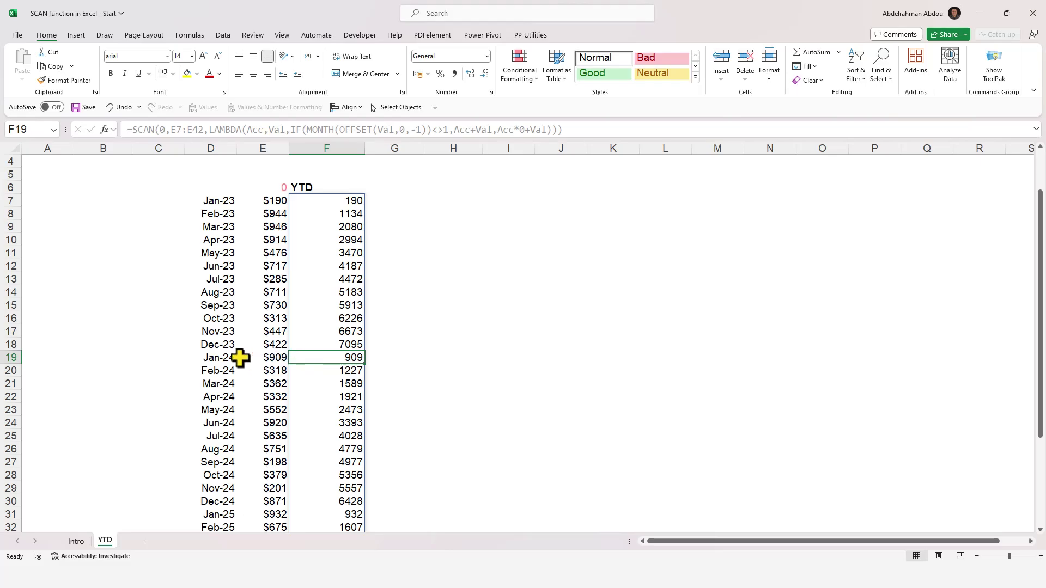
left_click(263, 357)
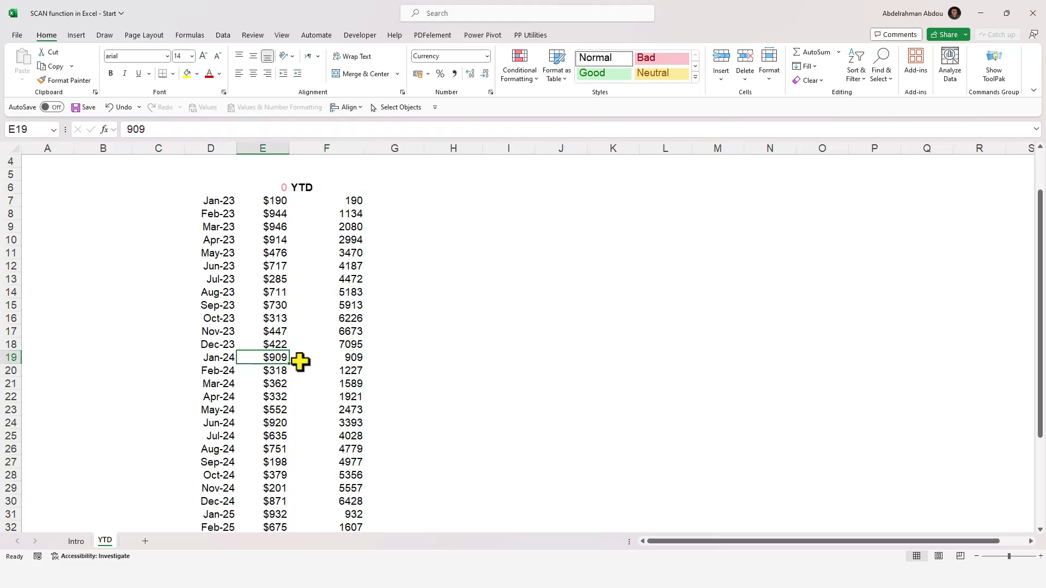
left_click(318, 360)
left_click(313, 371)
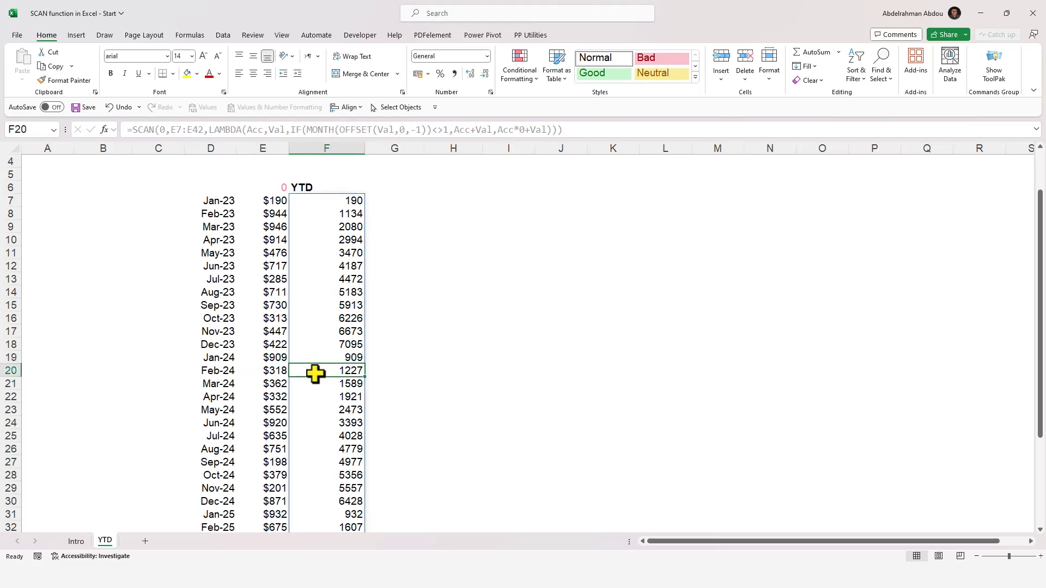
left_click_drag(275, 373, 277, 358)
left_click(316, 372)
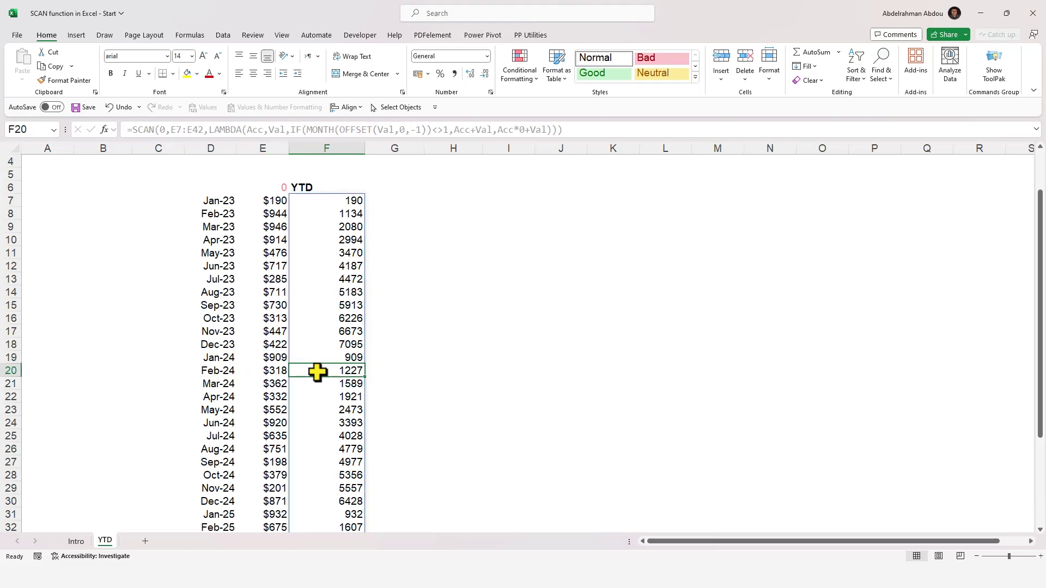
left_click(277, 387)
left_click(311, 386)
left_click_drag(276, 385, 273, 358)
left_click(311, 385)
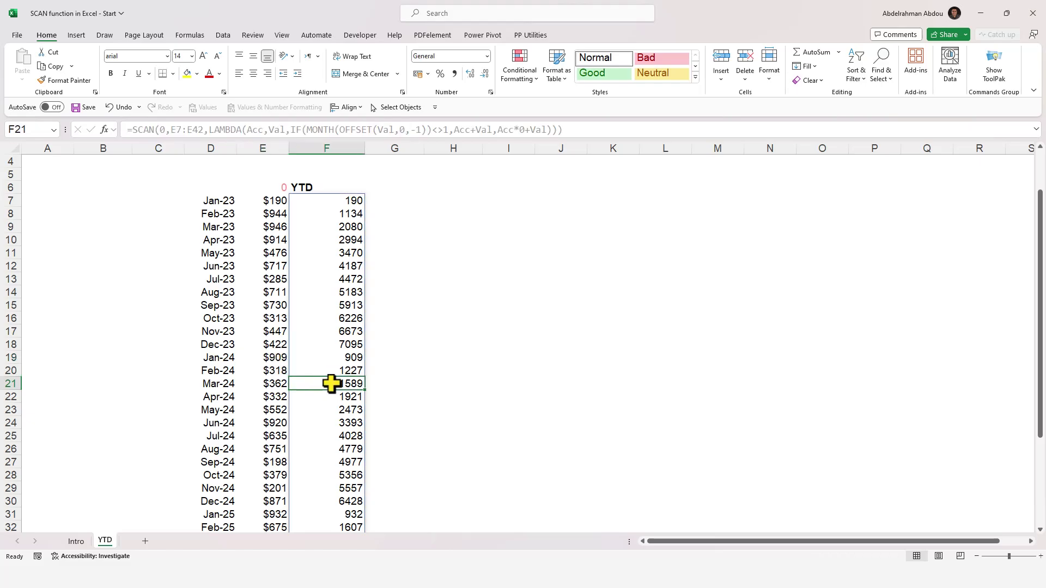
Check the YTD restart in January 2025 and the February 2025 accumulation, and return to the formula cell F7
scroll(330, 386, "down", 3)
scroll(331, 385, "down", 2)
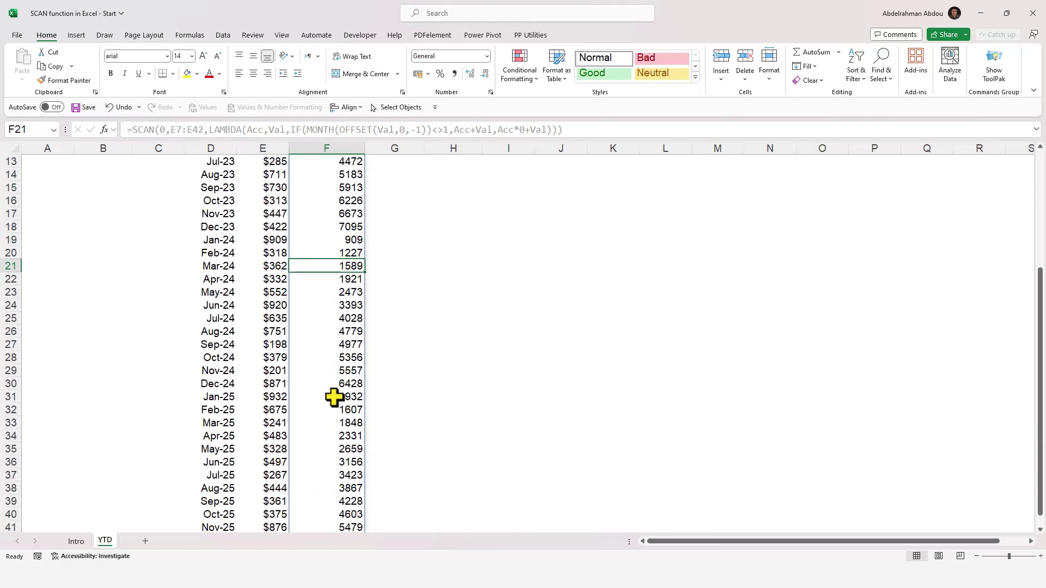
left_click(332, 398)
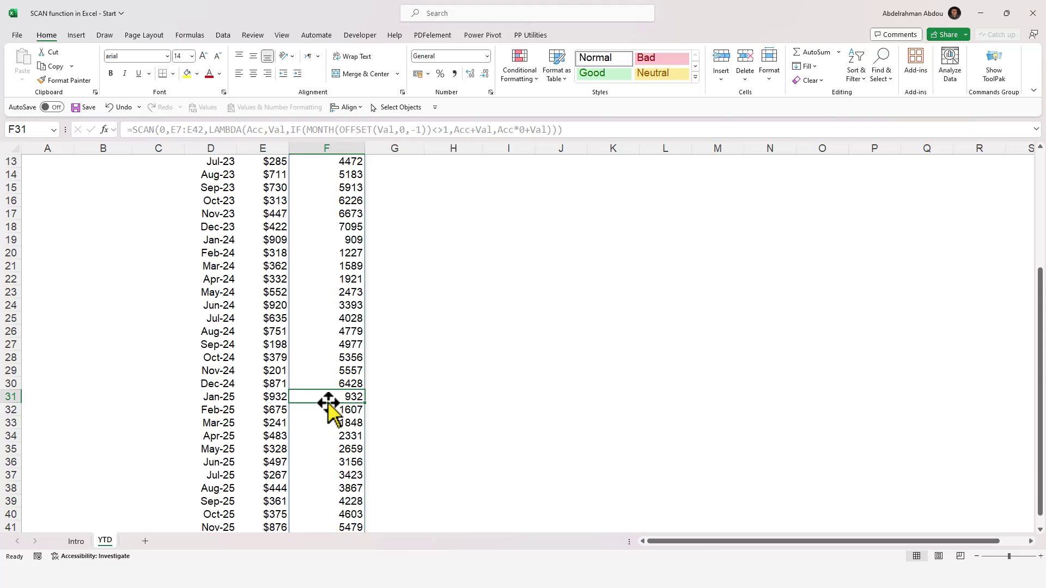
left_click(282, 398)
left_click(322, 397)
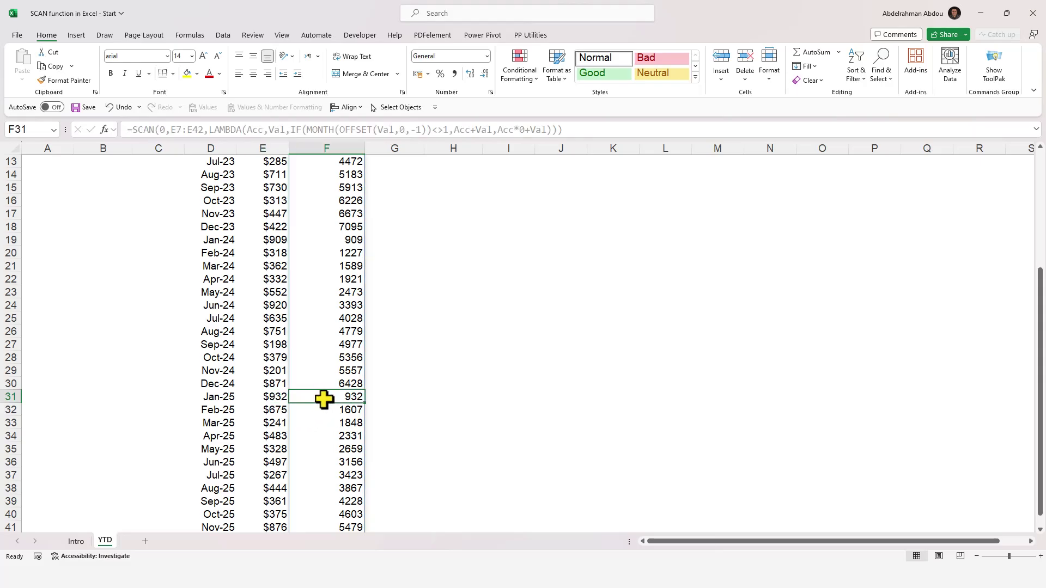
left_click(281, 397)
left_click(313, 401)
left_click(277, 411)
left_click(276, 398)
left_click(311, 409)
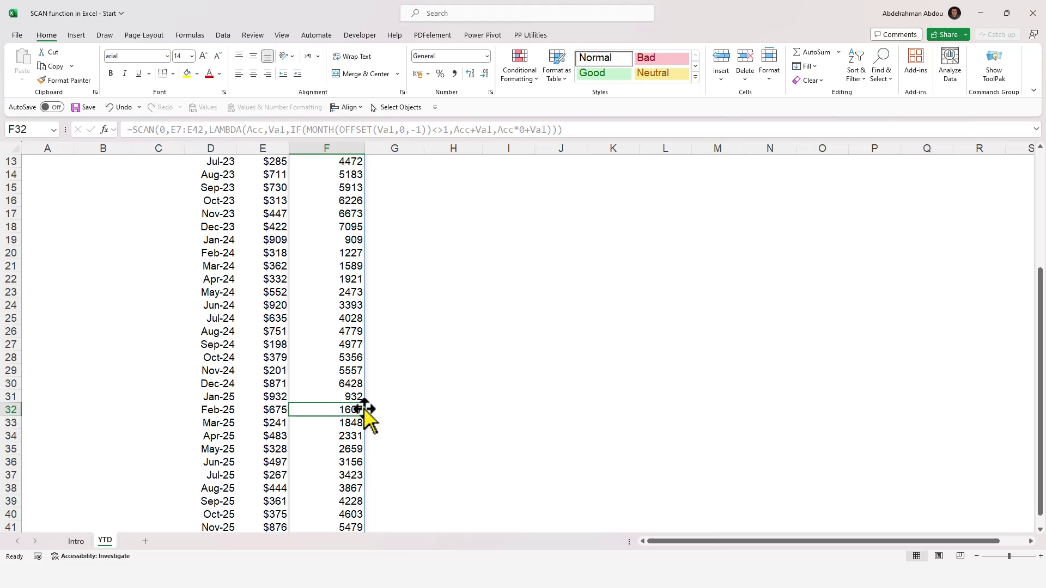
key("ctrl+Up")
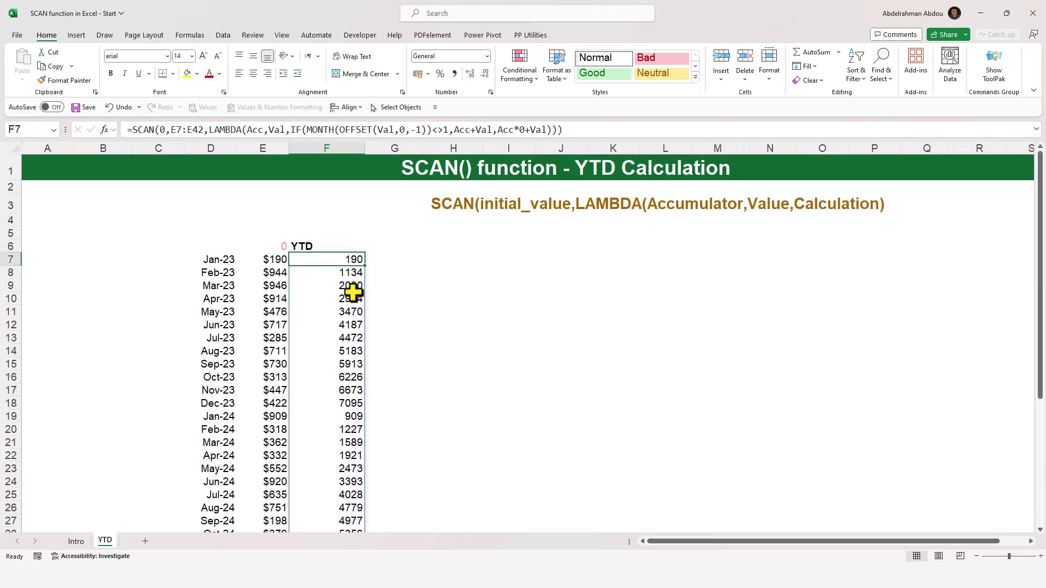